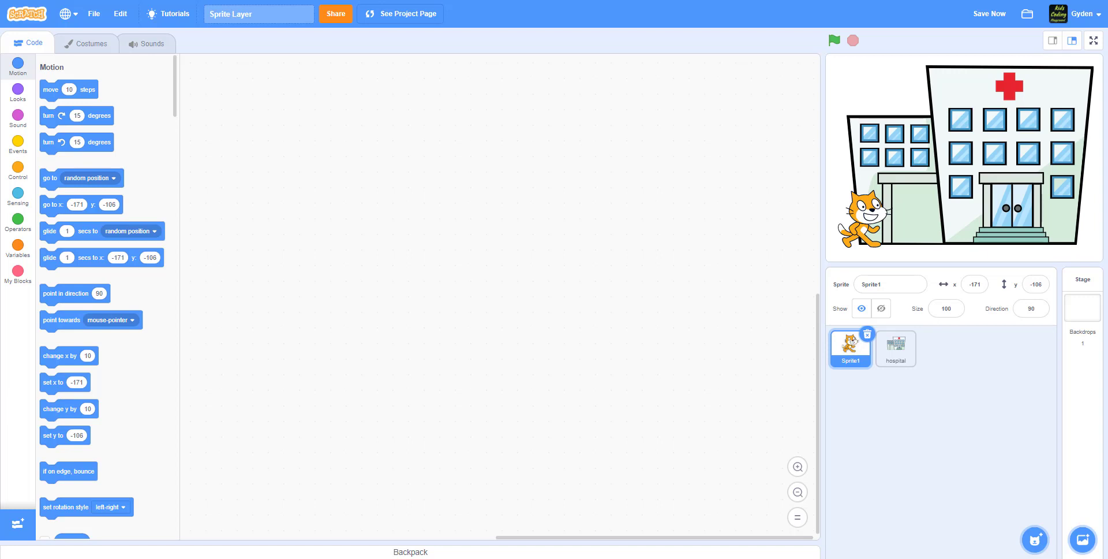
Step: Save the project and view the hospital sprite's costumes, comparing the original clipart with the hospital costume
left_click(989, 14)
key("ctrl+Tab")
left_click(91, 43)
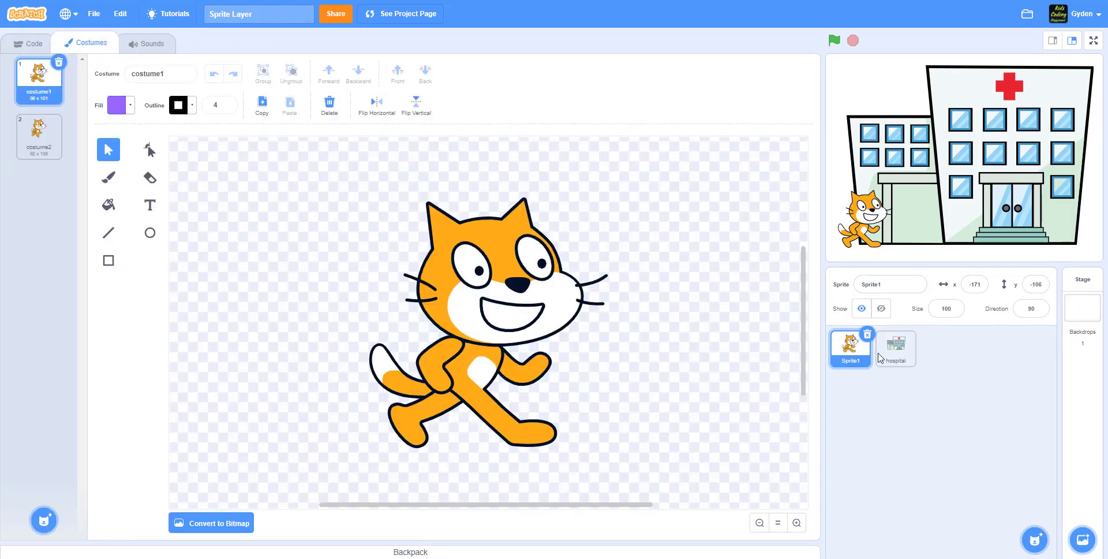
left_click(896, 347)
left_click(38, 134)
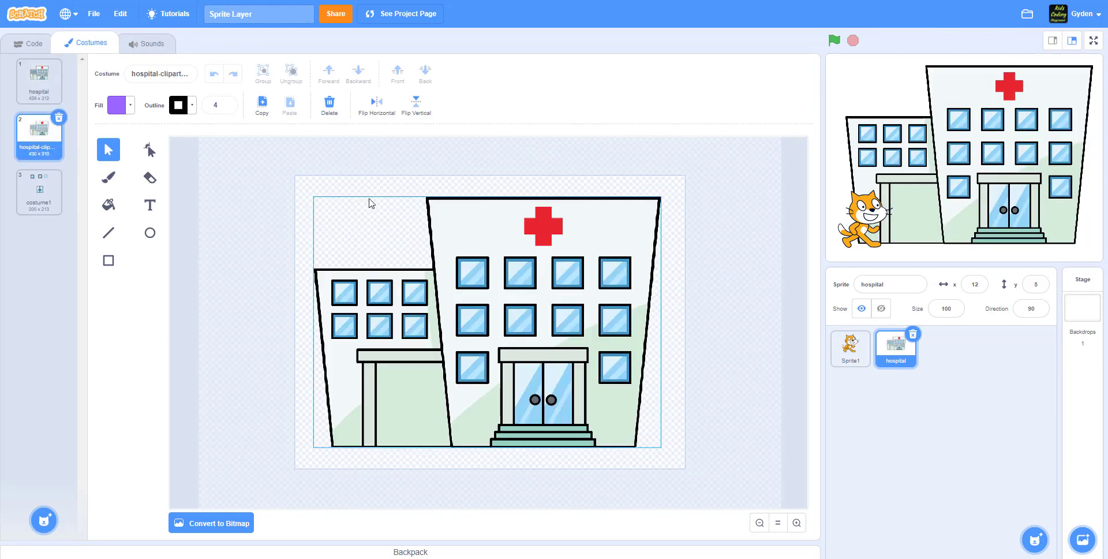
left_click(47, 79)
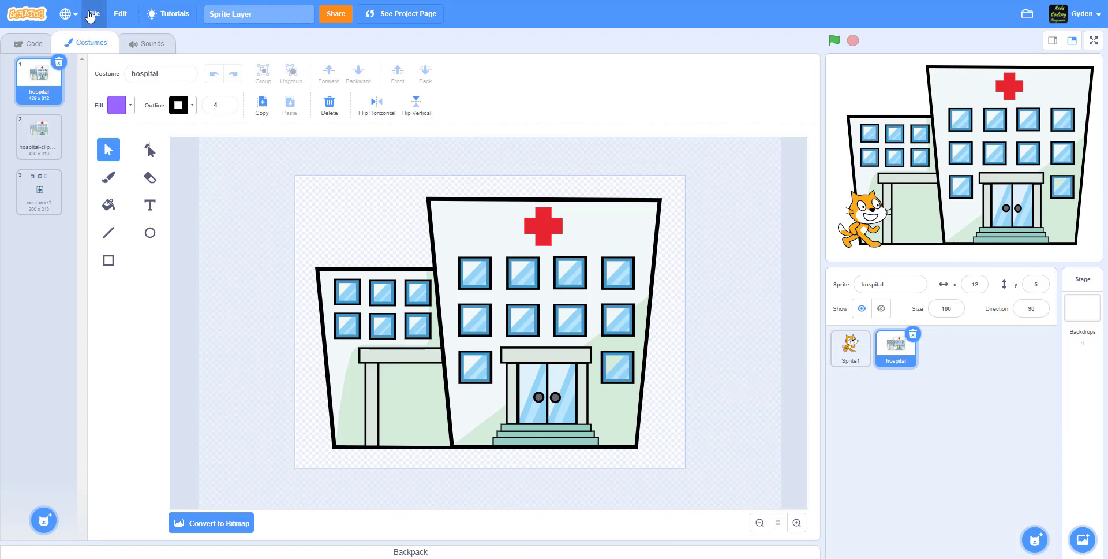
Step: Create a new project and upload hospital-clipart-hospital.png as a sprite
left_click(96, 16)
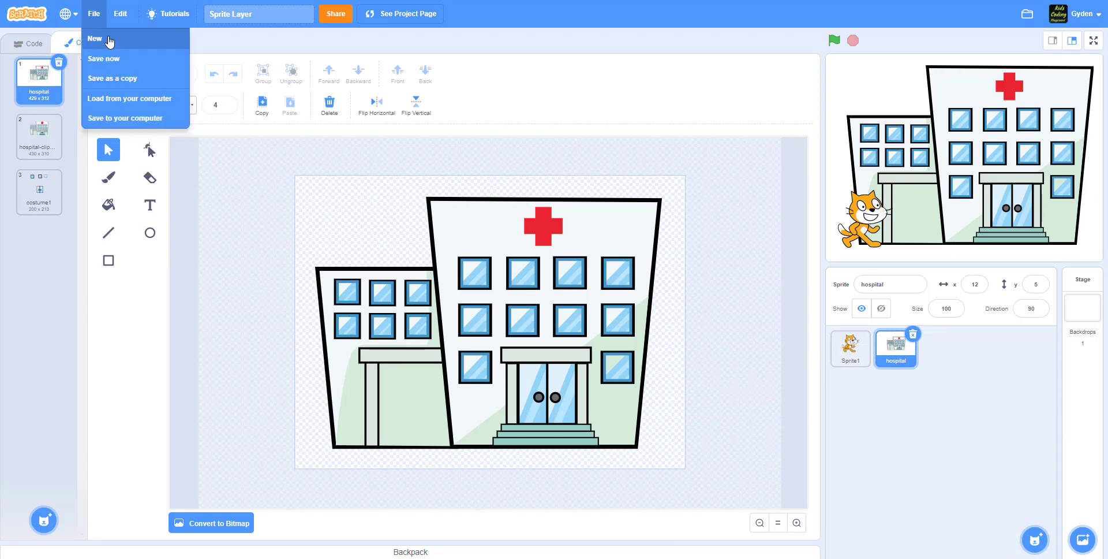
left_click(109, 41)
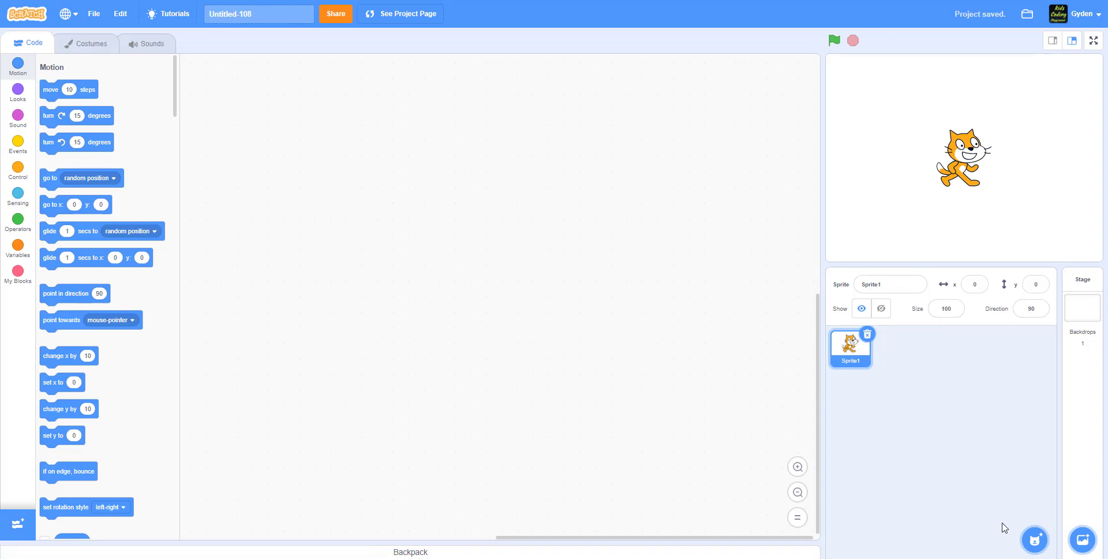
mouse_move(1035, 538)
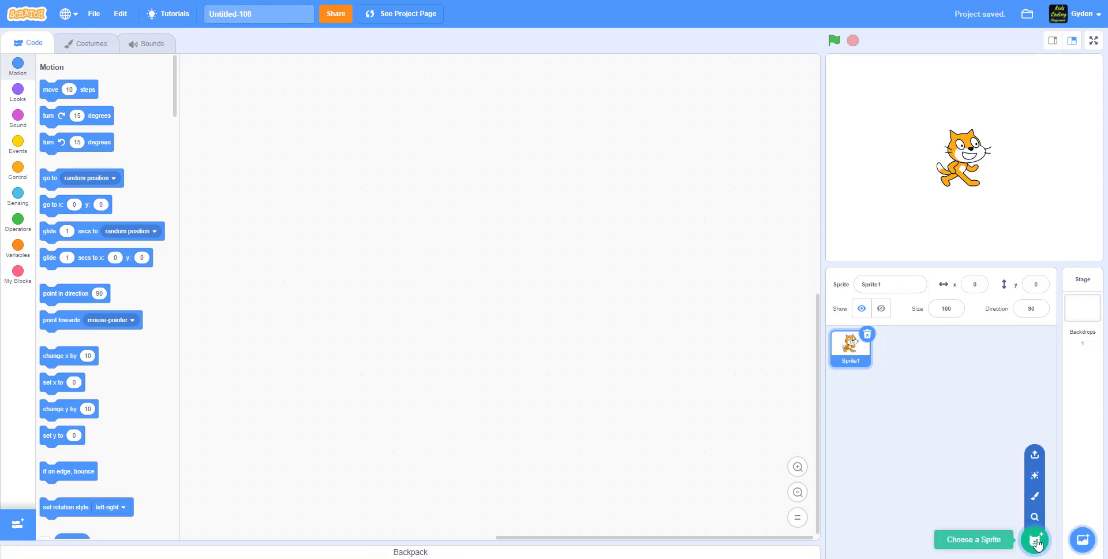
left_click(1035, 456)
left_click(198, 61)
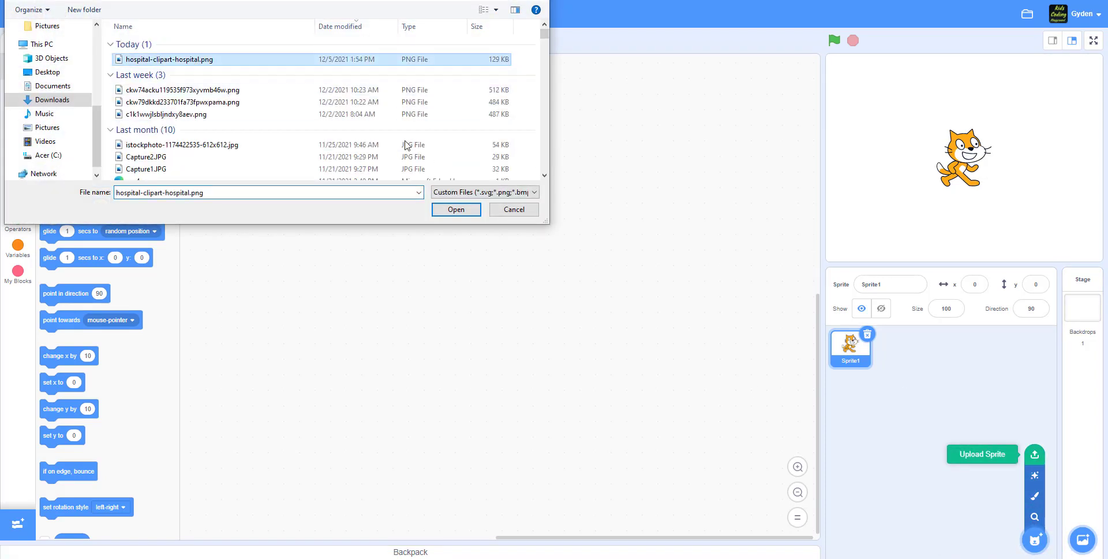
left_click(456, 209)
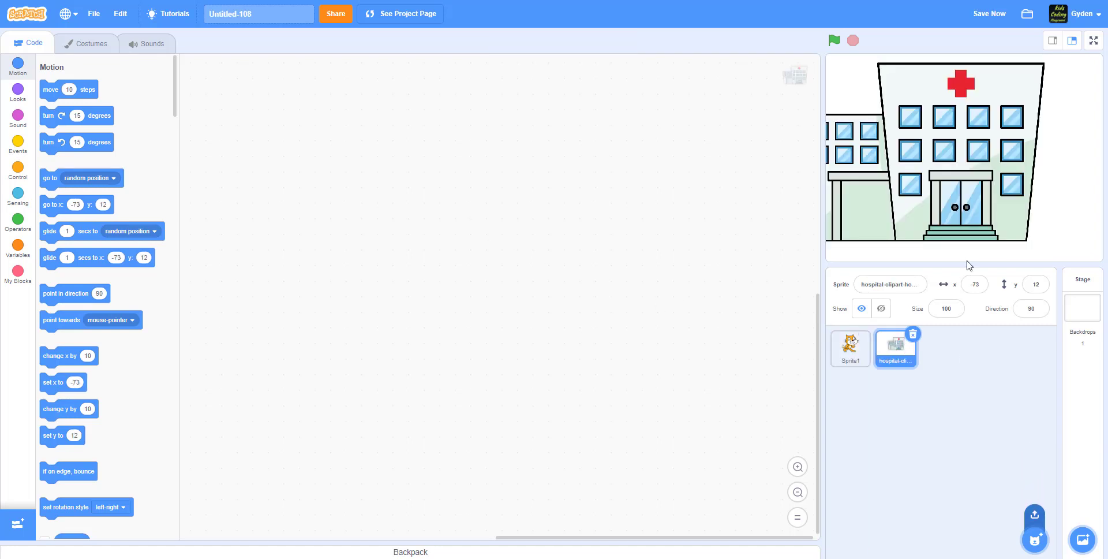
Step: Reposition the hospital sprite to about x 7, y 5 on the stage and convert its costume to vector
left_click_drag(951, 144, 998, 148)
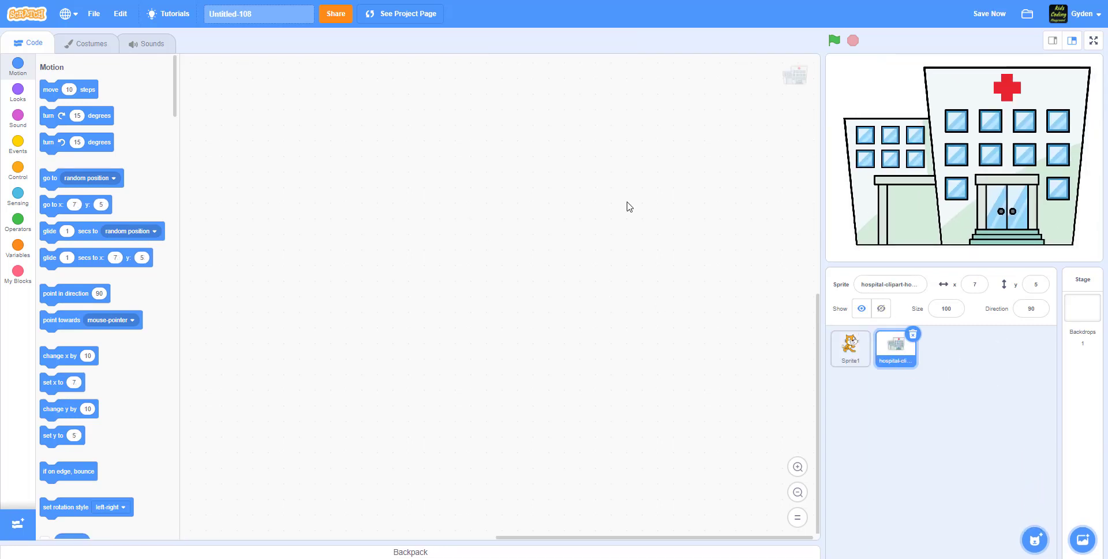
left_click(104, 44)
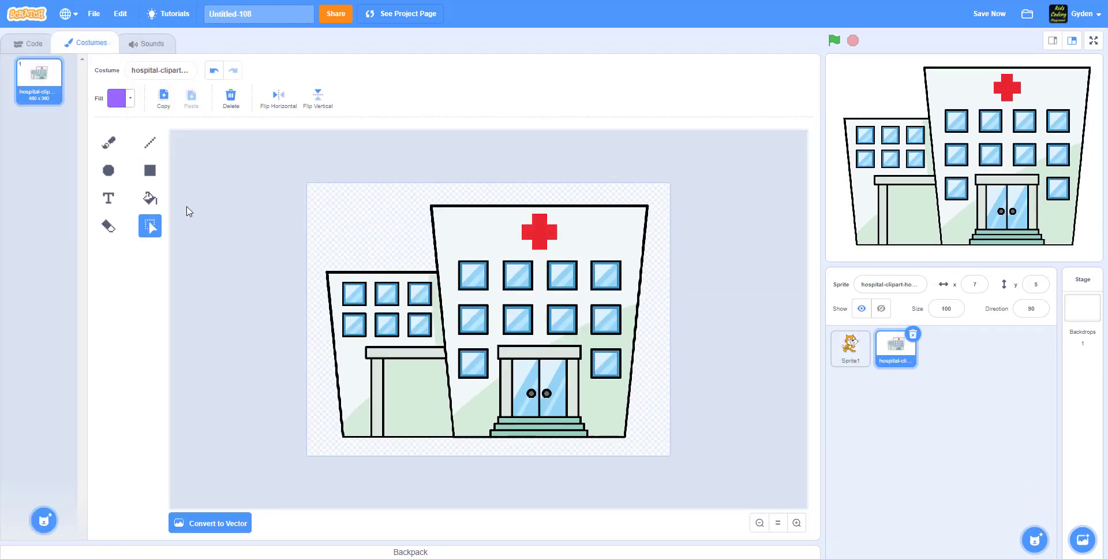
left_click(202, 523)
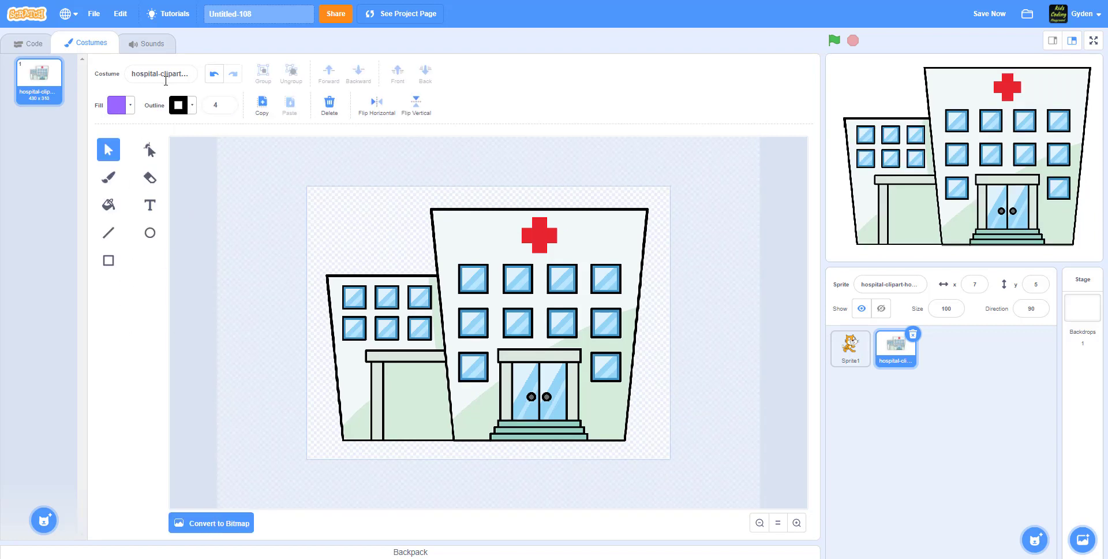
Step: Trace the outlines of the tall hospital building and the lower wing with the Line tool, using a black outline of width 10
left_click(465, 227)
left_click(336, 182)
left_click(115, 237)
left_click(179, 105)
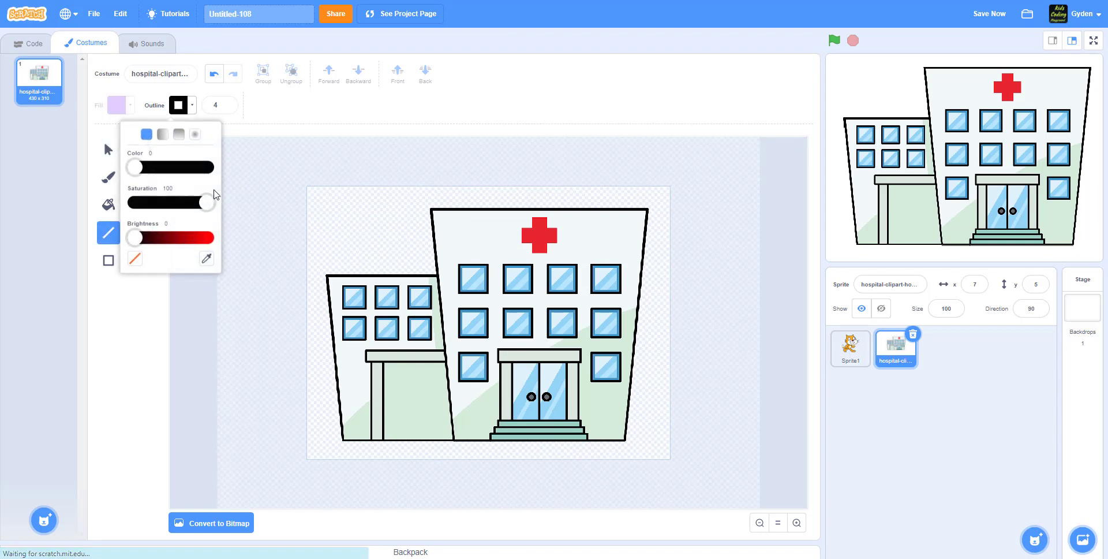
left_click(214, 107)
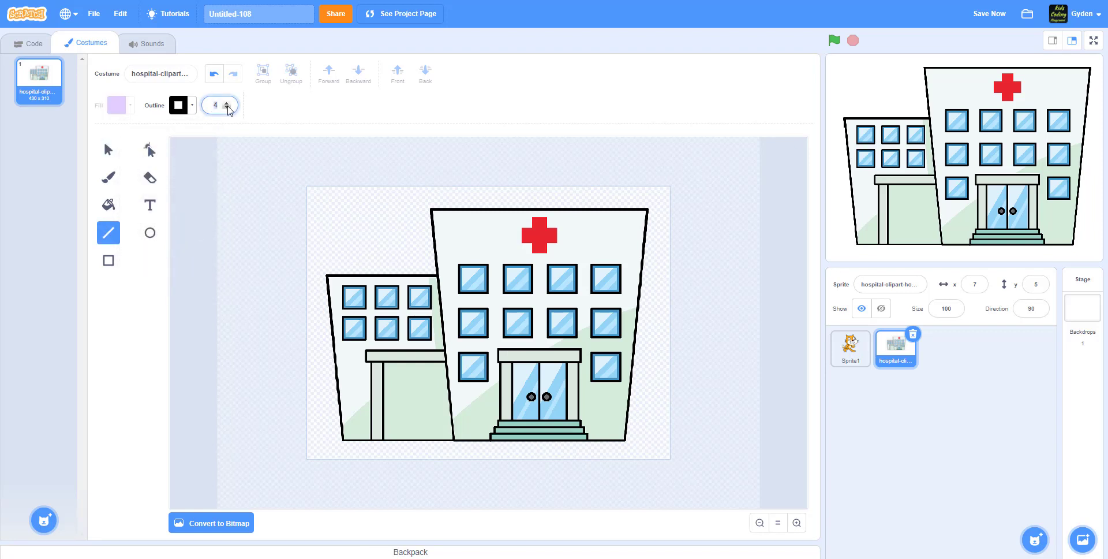
type("10")
left_click(190, 160)
mouse_move(434, 213)
left_mouse_down()
mouse_move(649, 215)
mouse_move(627, 445)
left_mouse_up()
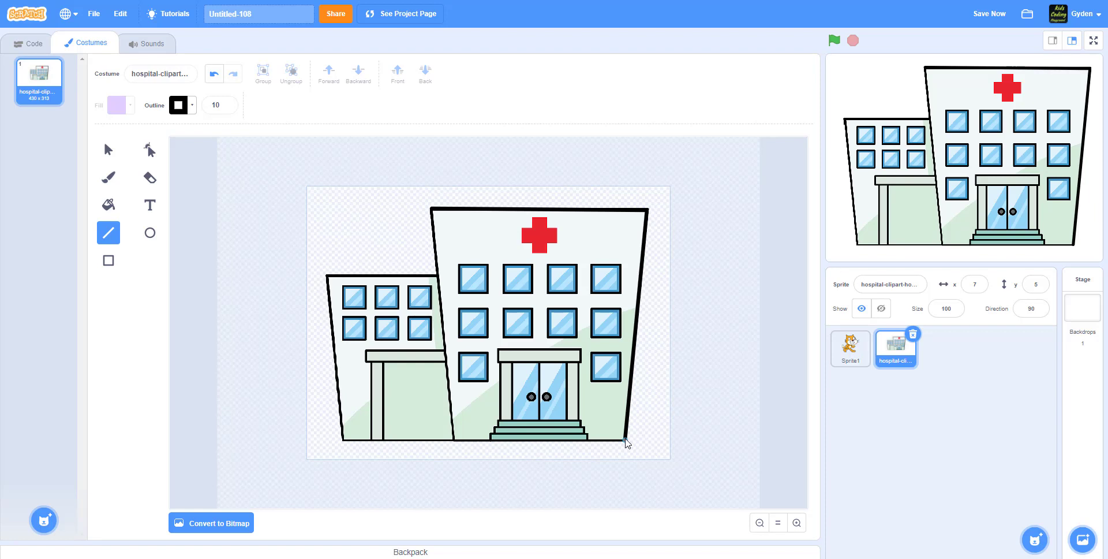
mouse_move(628, 442)
left_mouse_down()
mouse_move(455, 448)
mouse_move(432, 209)
left_mouse_up()
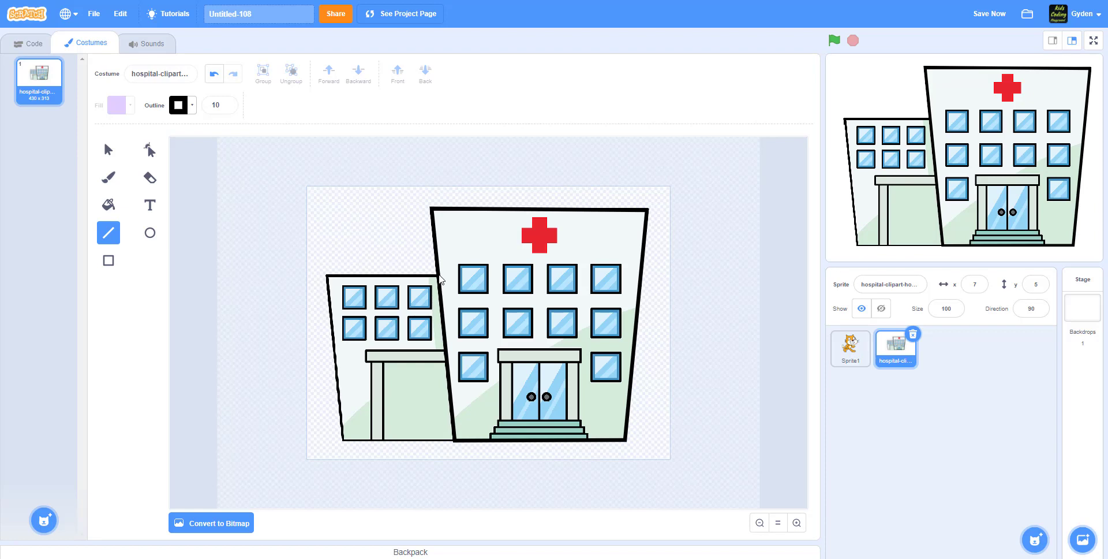
left_click_drag(439, 280, 456, 446)
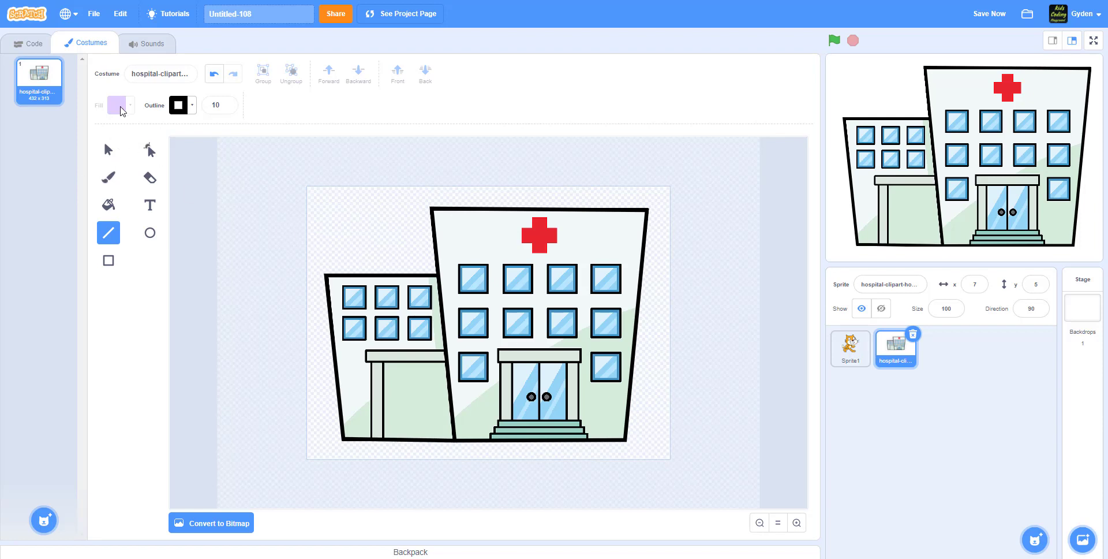
Step: Shift the hospital picture slightly relative to the traced outlines and deselect it
left_click(108, 150)
left_click(483, 236)
mouse_move(483, 235)
left_mouse_down()
mouse_move(582, 339)
mouse_move(485, 231)
mouse_move(491, 240)
left_mouse_up()
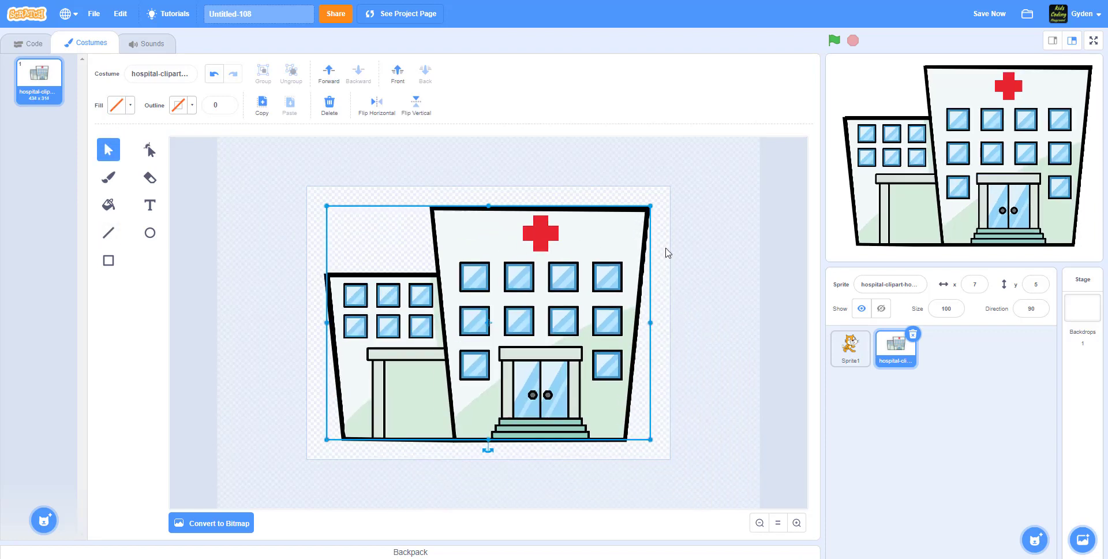
left_click(729, 267)
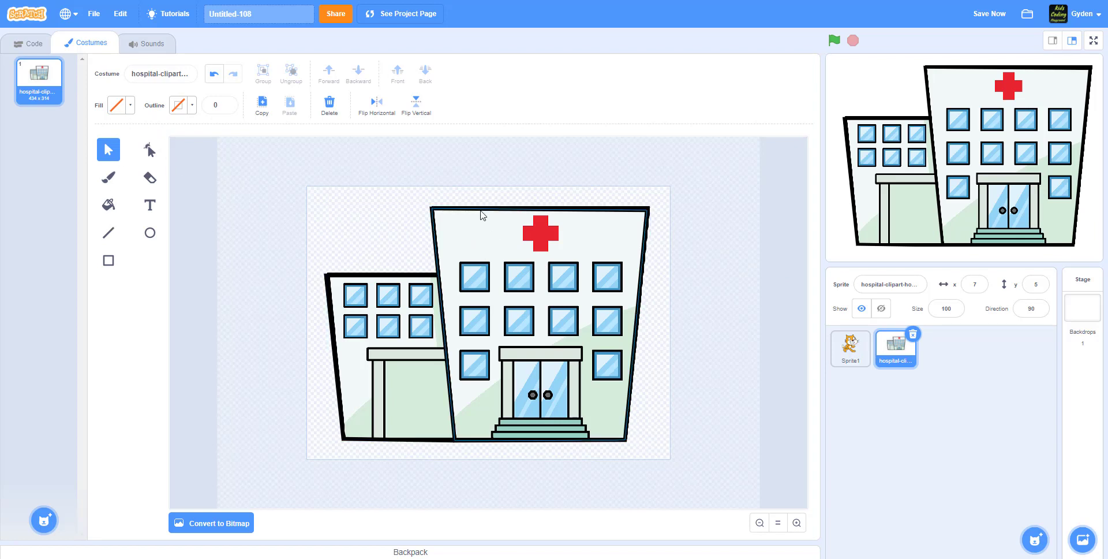
Step: Fill the tall building's traced outline with the pale wall colour sampled from the picture
left_click(512, 215)
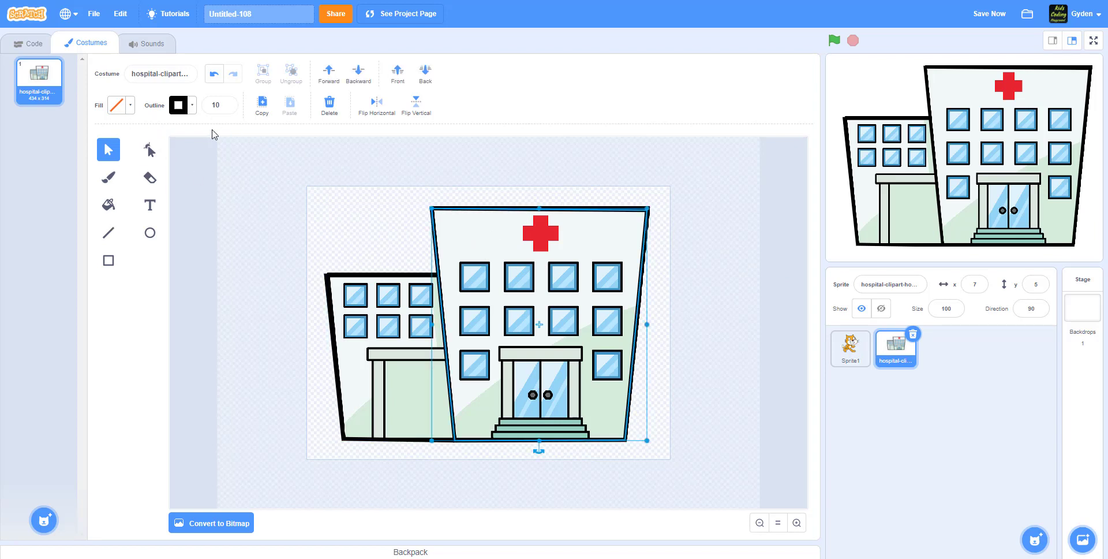
left_click(117, 105)
left_click(150, 258)
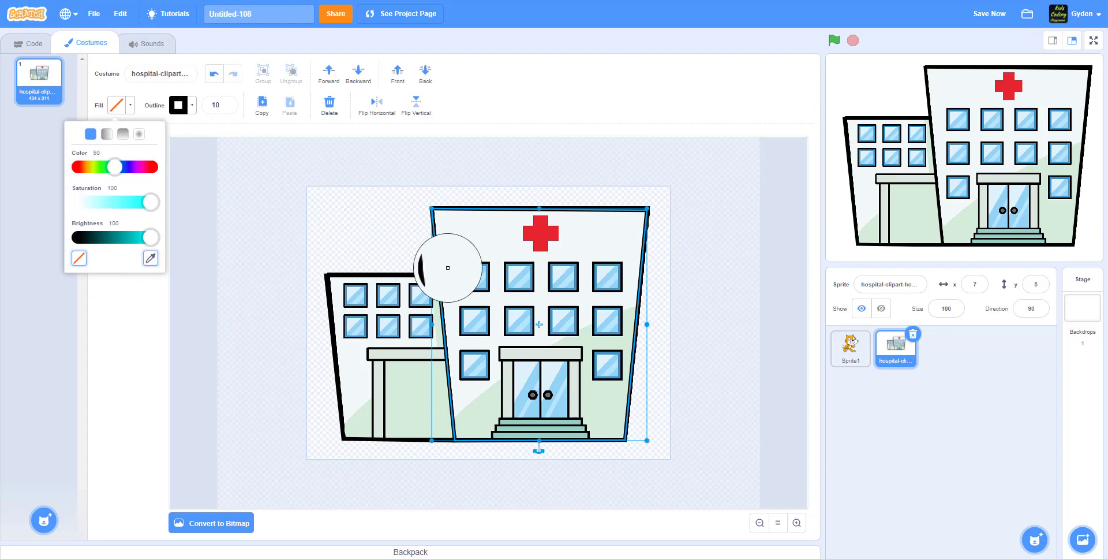
left_click(470, 236)
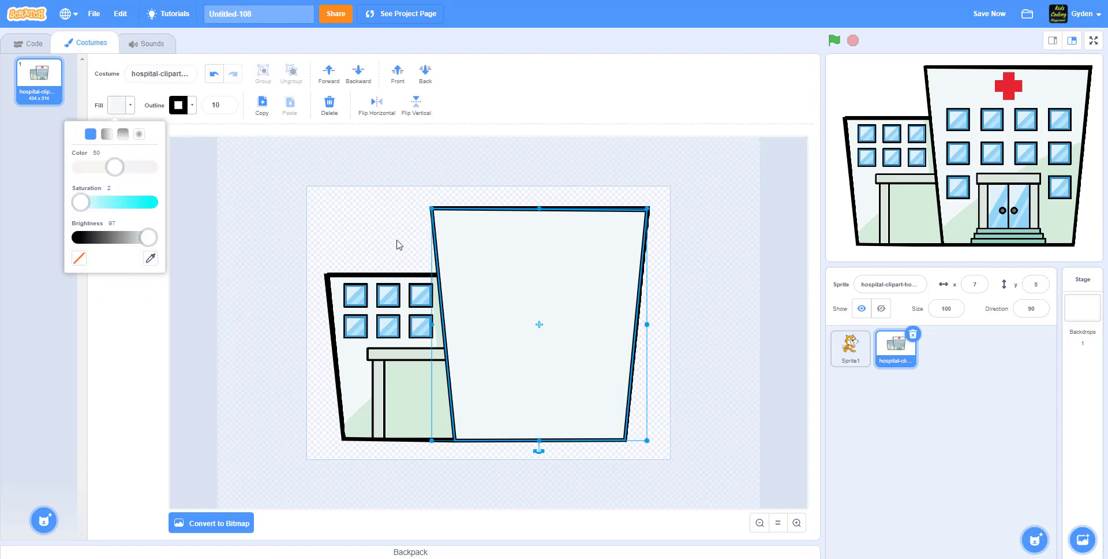
left_click(216, 233)
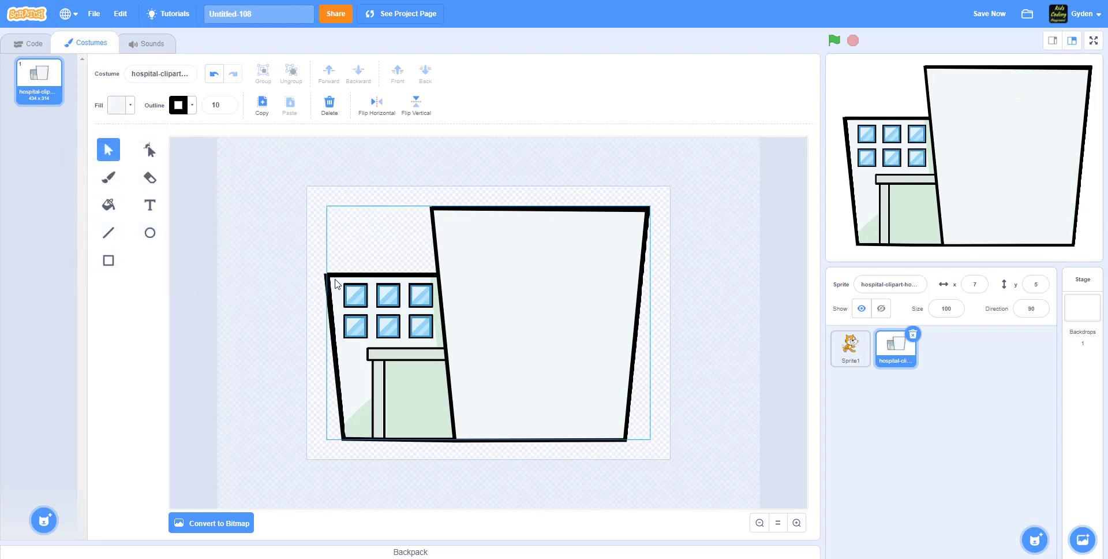
Step: Fill the lower wing's traced outline with the pale wall colour sampled from the picture
left_click(321, 283)
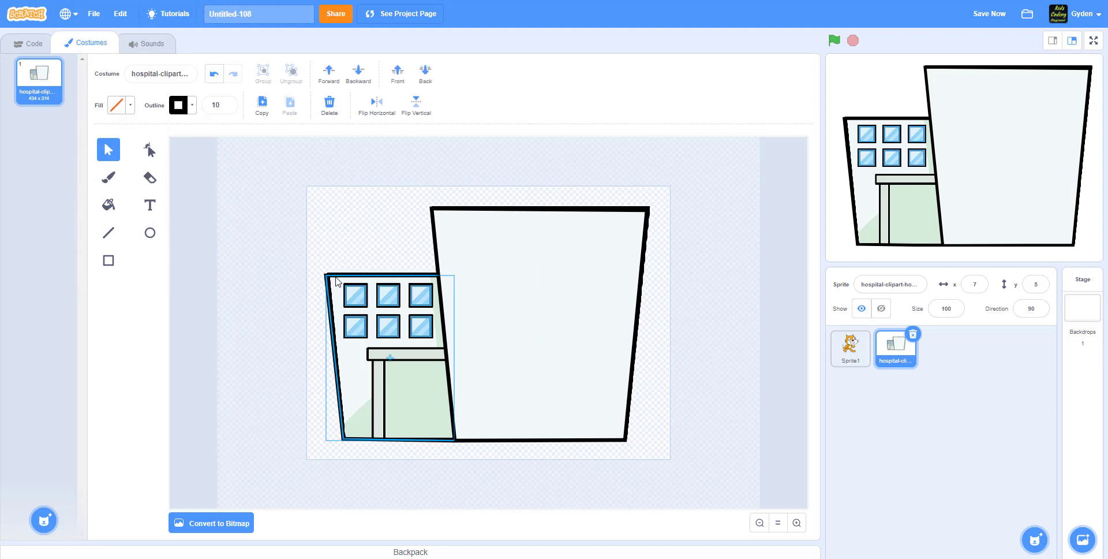
left_click(119, 107)
left_click(150, 258)
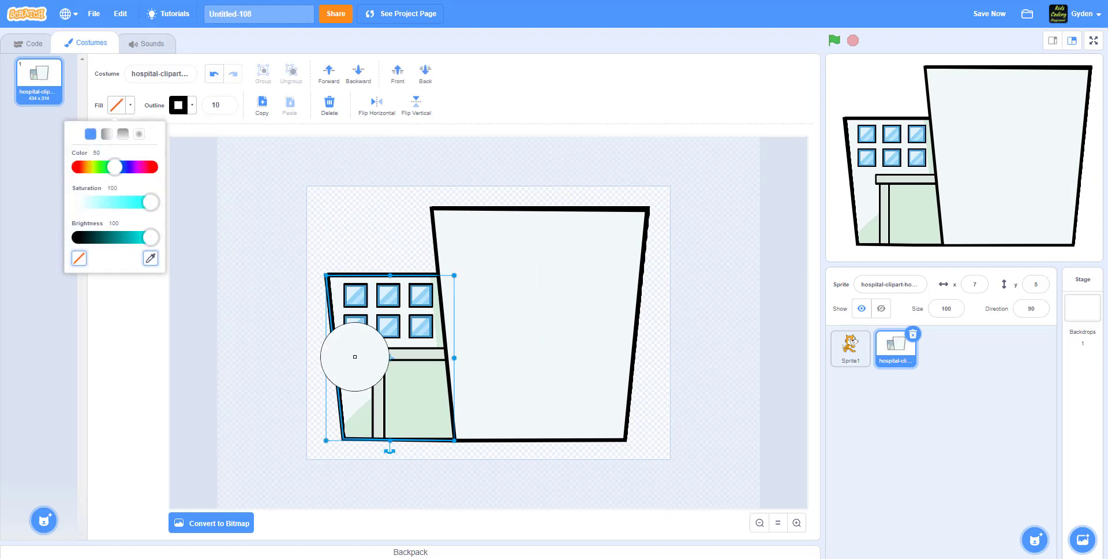
left_click(354, 354)
left_click(264, 376)
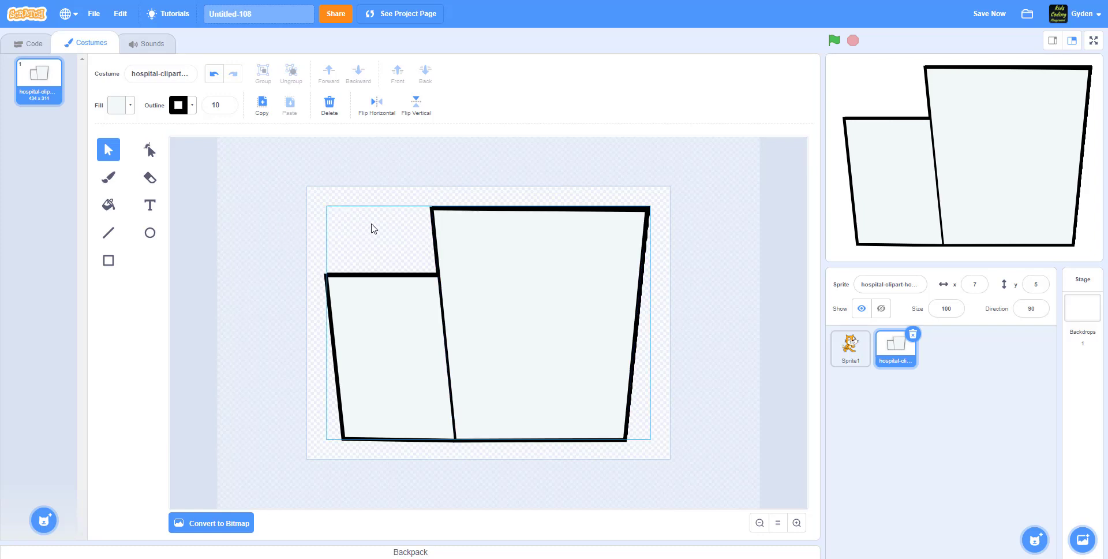
Step: Bring the tall building shape to the front, above the lower wing
left_click(444, 216)
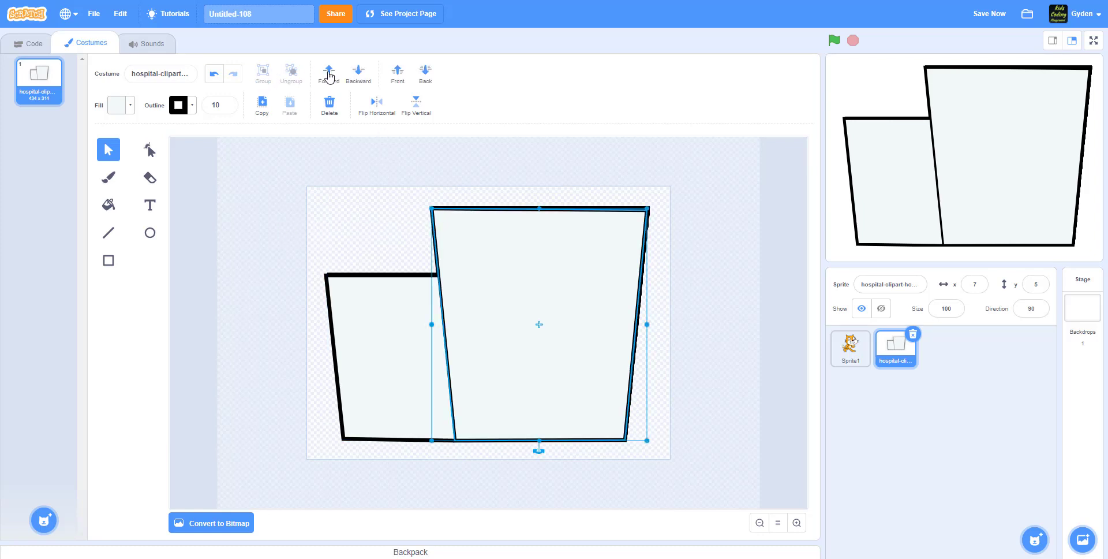
left_click(398, 75)
left_click(258, 231)
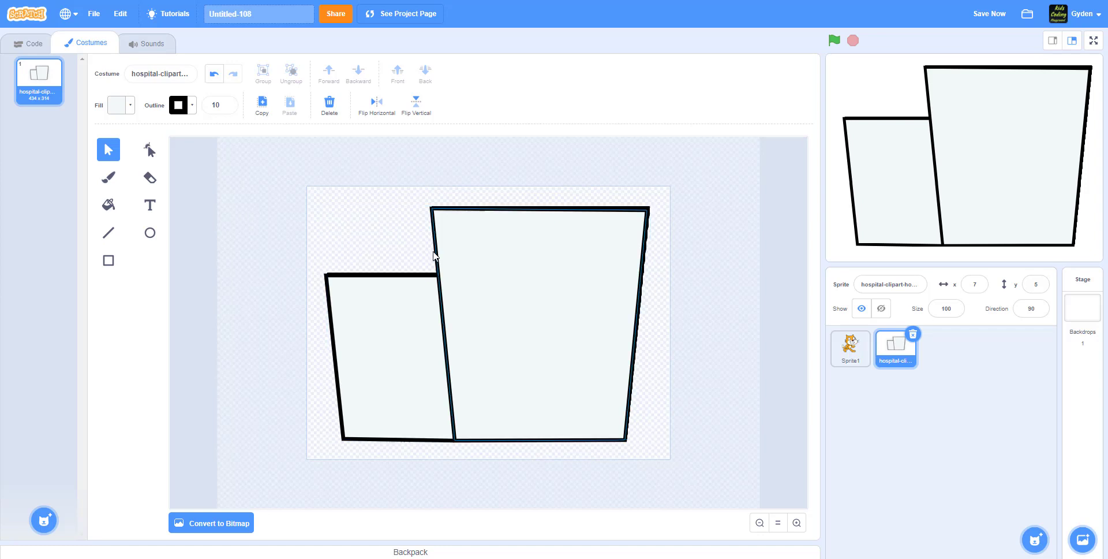
Step: Bring the original hospital picture to the front, above both filled building shapes
left_click(400, 241)
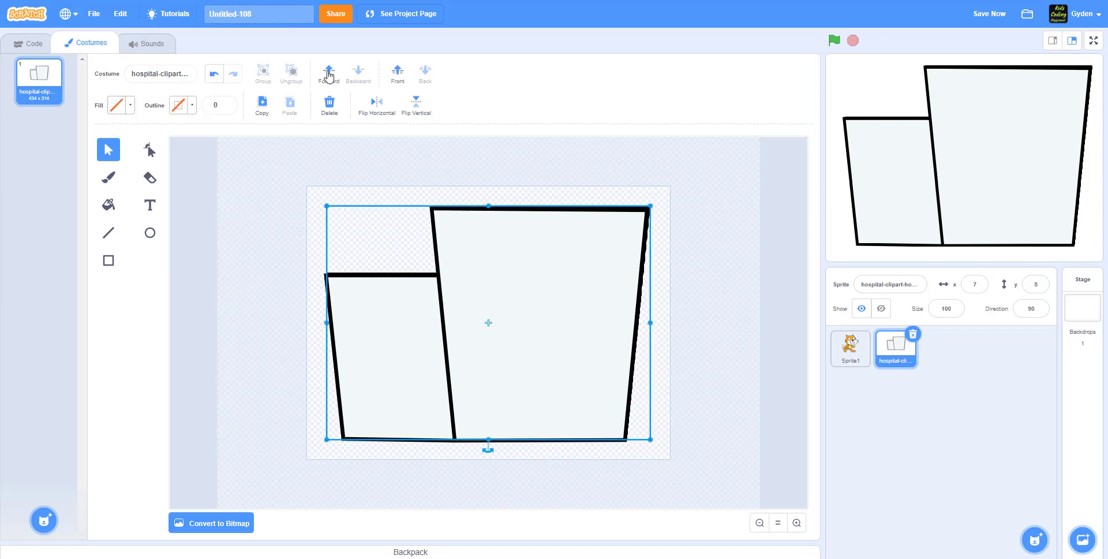
left_click(397, 73)
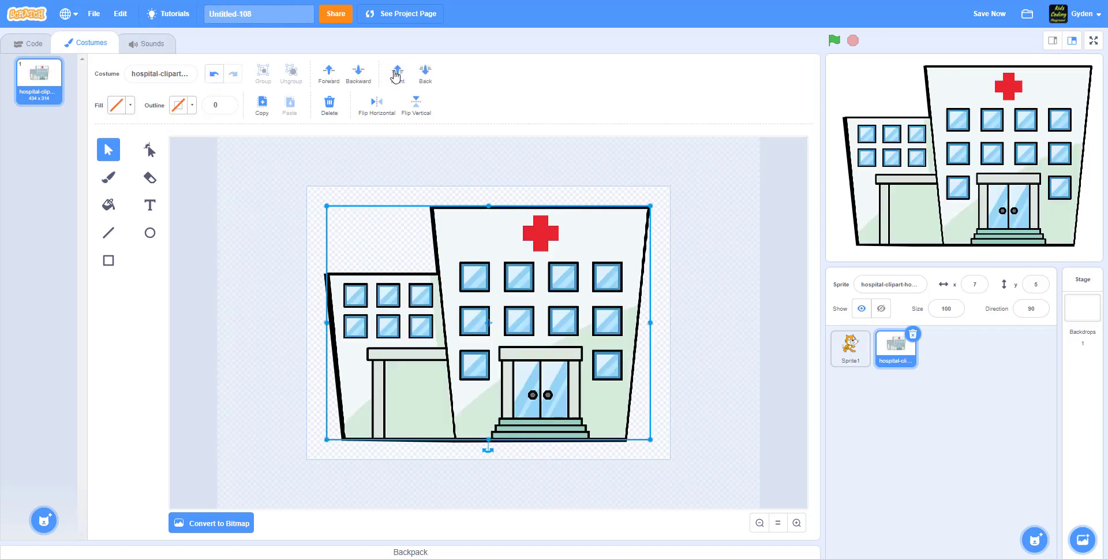
left_click(195, 325)
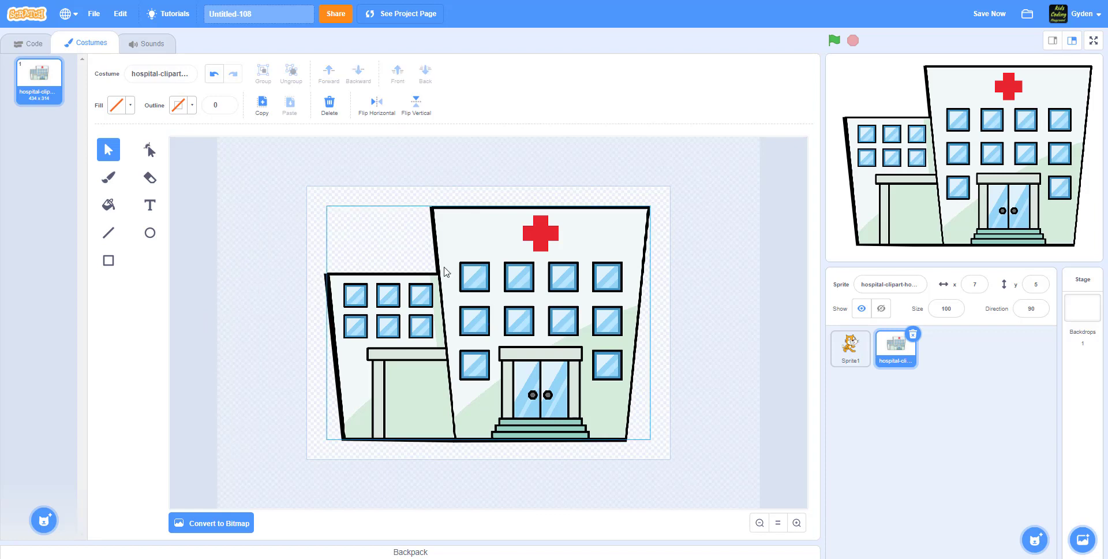
Step: Set up the Rectangle tool with no fill and a black outline 7 wide
left_click(797, 522)
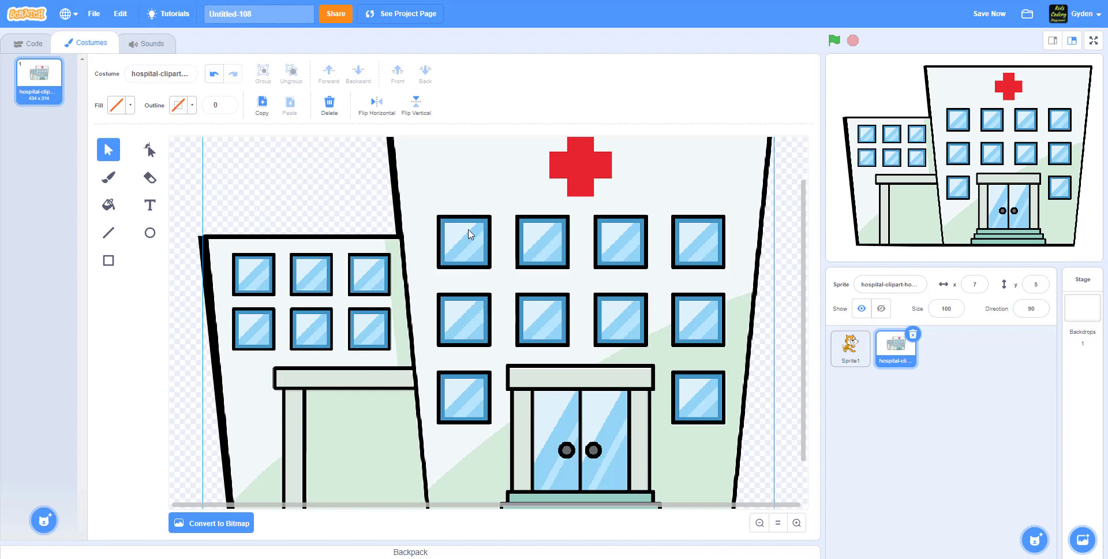
left_click(111, 248)
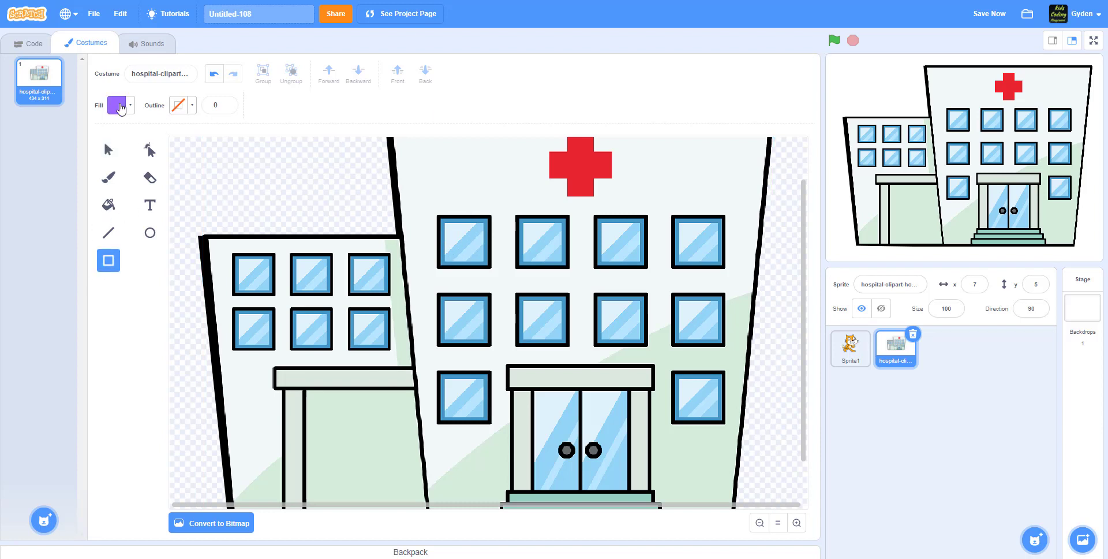
left_click(119, 106)
left_click(79, 258)
left_click(178, 105)
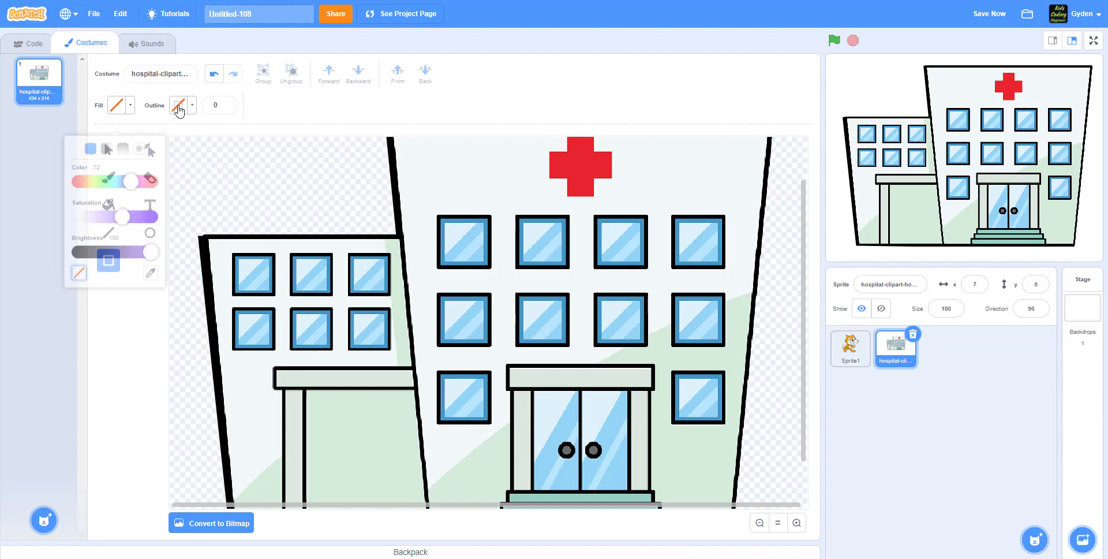
left_click_drag(207, 238, 116, 237)
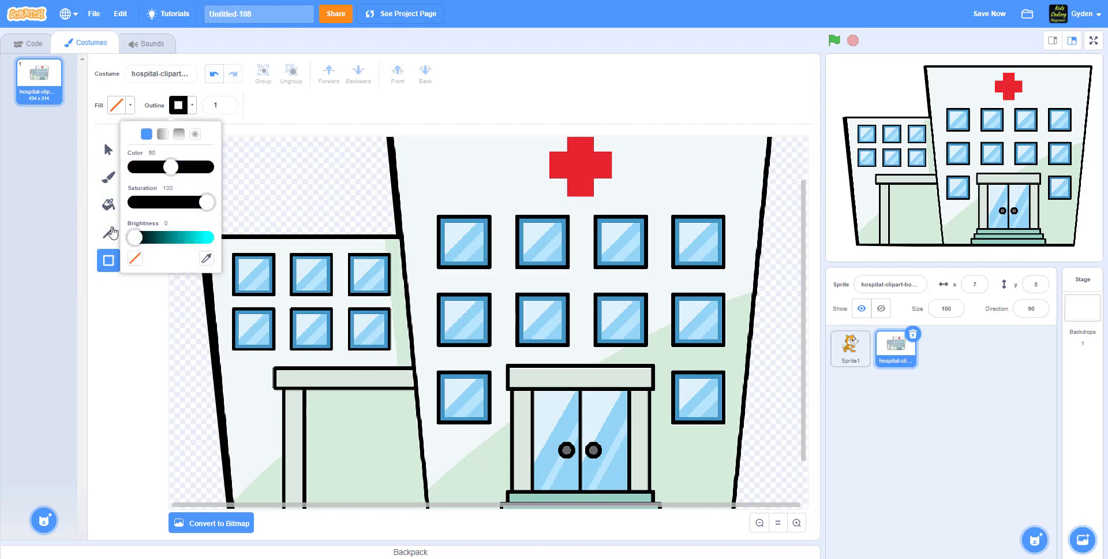
left_click(226, 106)
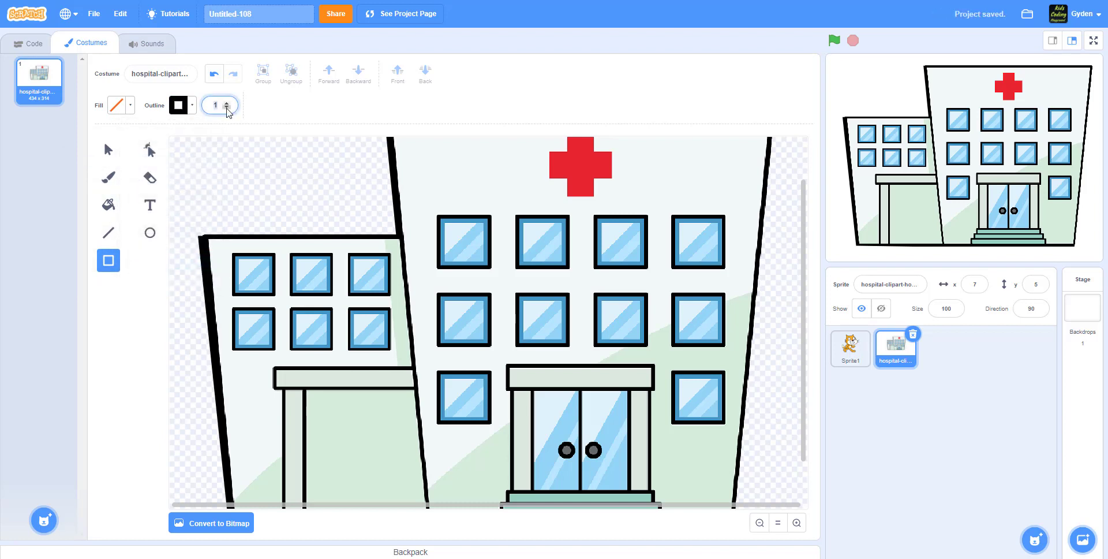
type("0")
key("Return")
double_click(225, 109)
type("7")
key("Return")
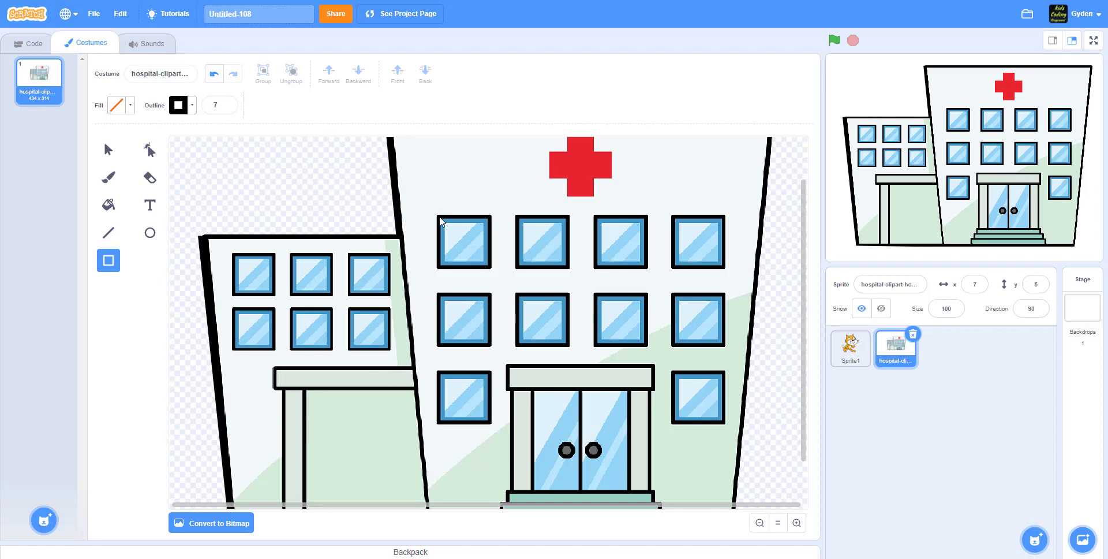
Step: Trace the black outer frame of the tall building's upper-left window with a rectangle
left_click_drag(440, 220, 485, 260)
left_click_drag(490, 271, 492, 272)
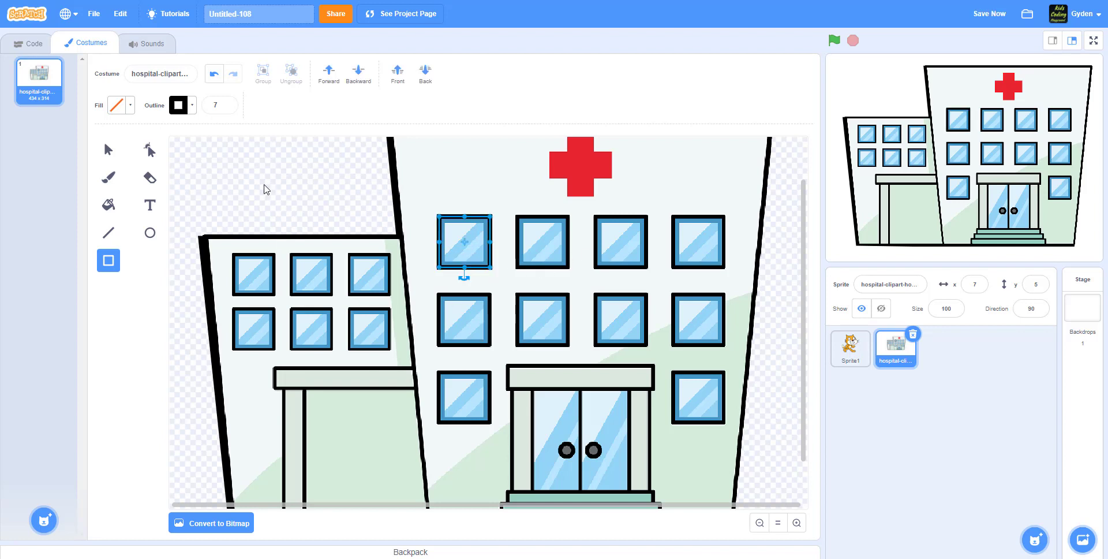
left_click(265, 185)
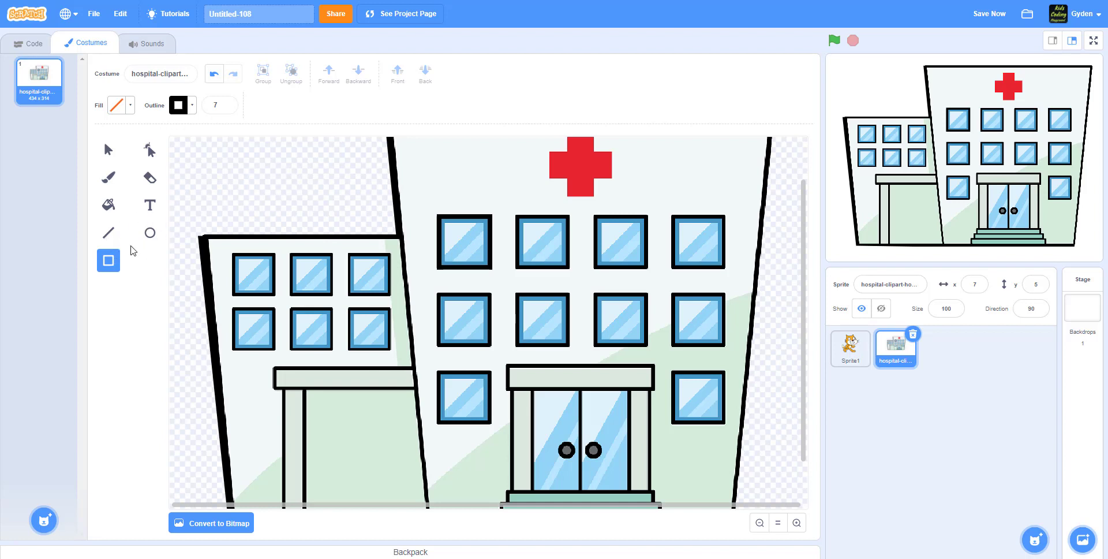
Step: Trace the inner frame of the same window with a rectangle outlined in the darker blue sampled from the neighbouring window
left_click(178, 105)
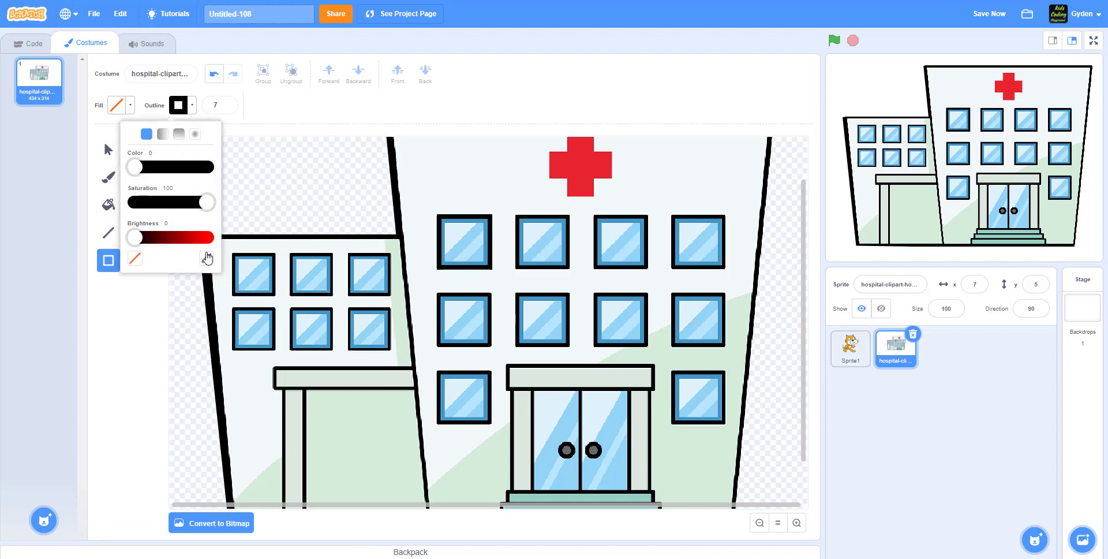
left_click(206, 258)
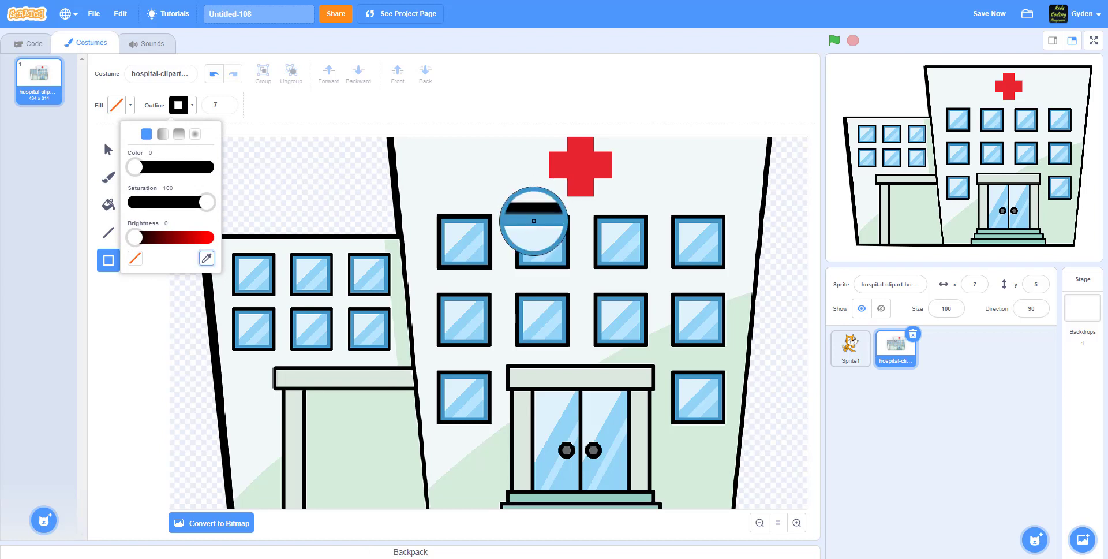
left_click(533, 221)
left_click(284, 154)
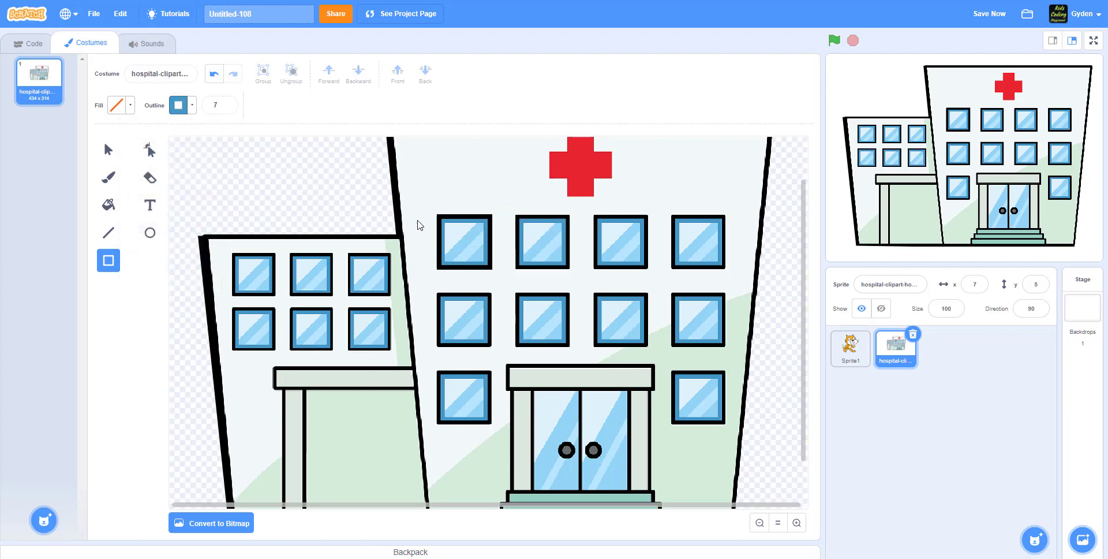
left_click_drag(445, 227, 489, 269)
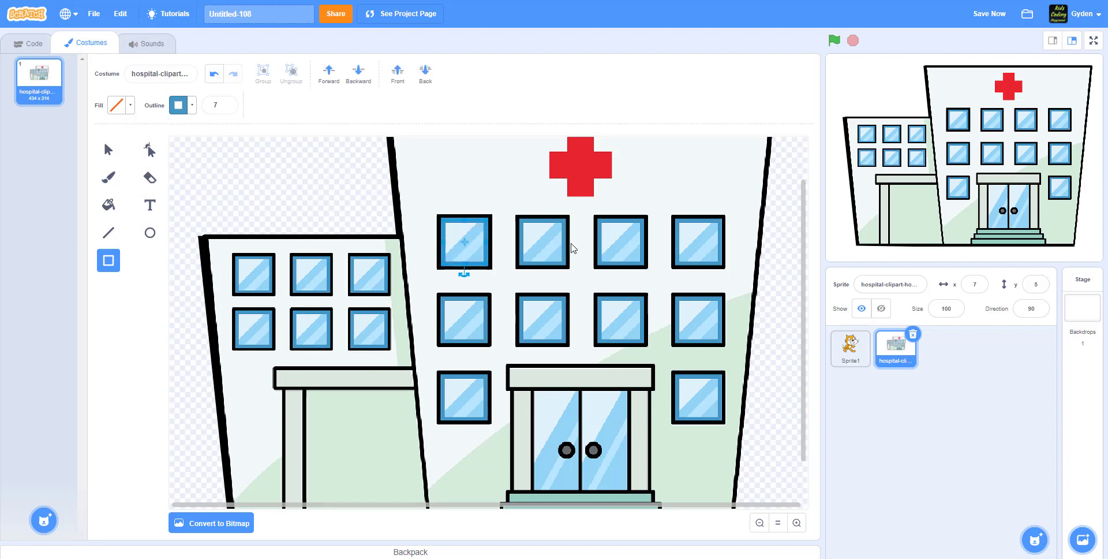
left_click(301, 190)
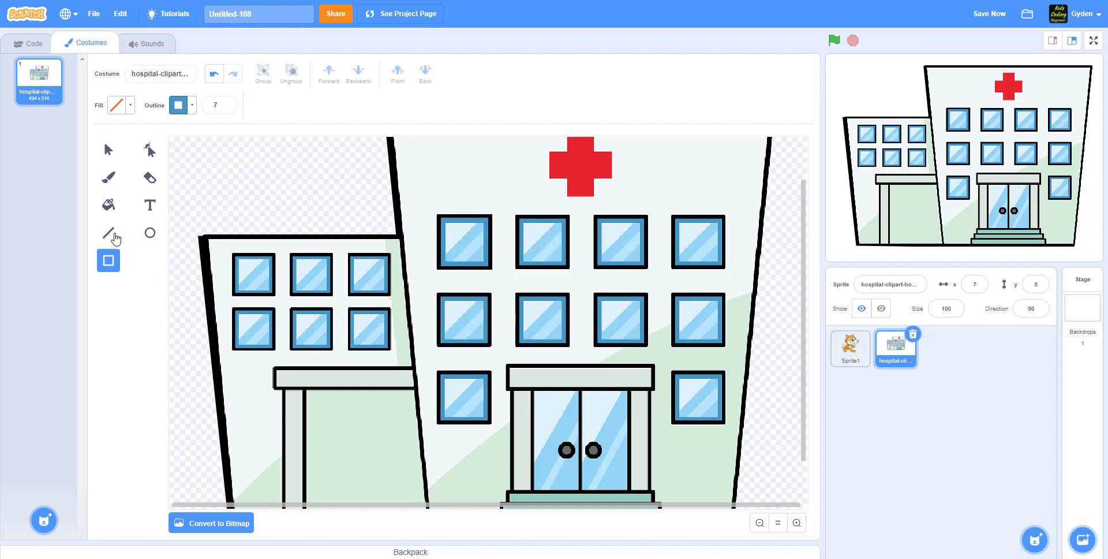
Step: Draw a diagonal line across the traced window's glass with a width of 15 and the light blue sampled from the glass
left_click(109, 233)
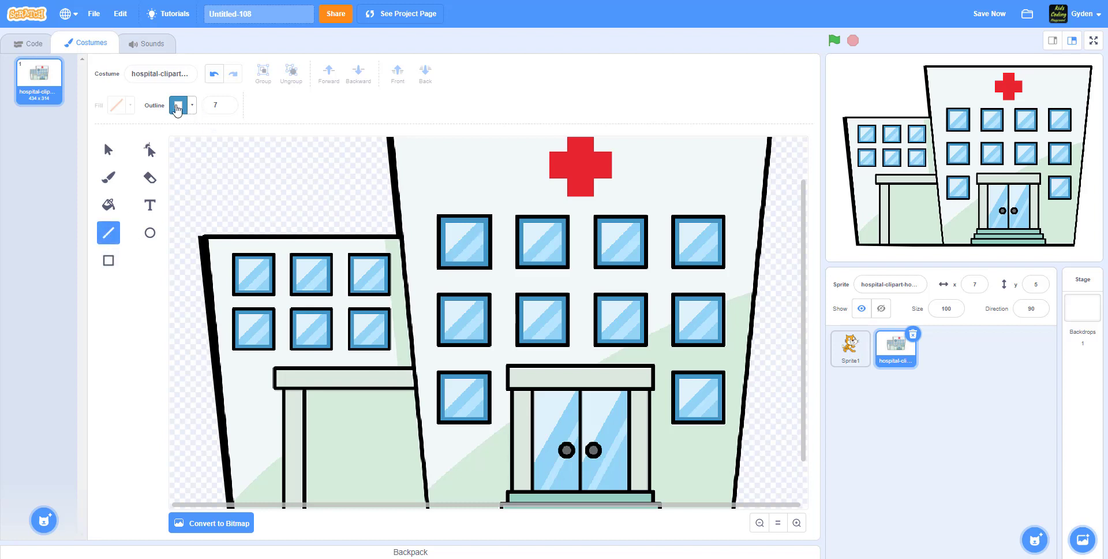
left_click(178, 105)
left_click(205, 259)
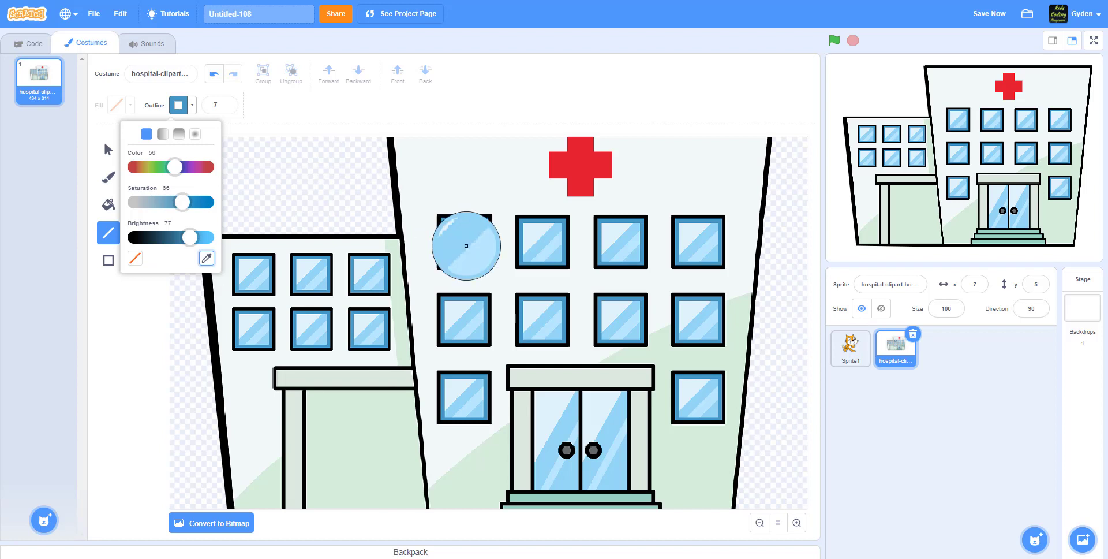
left_click(463, 245)
left_click(220, 105)
type("15")
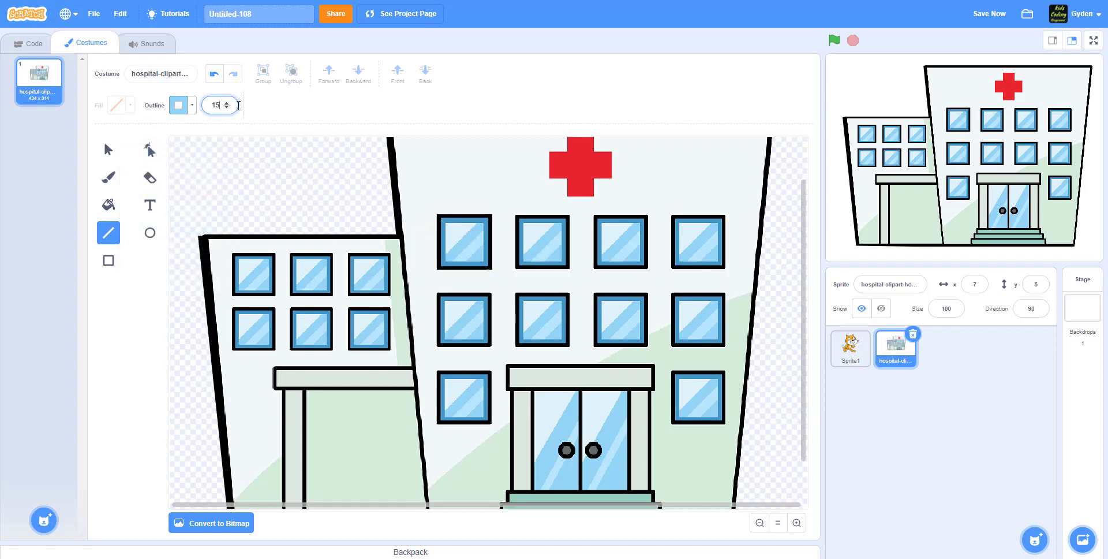
key("Return")
left_click_drag(485, 226, 450, 263)
Step: Shorten the diagonal glass stripe slightly at its upper-right end so it fits inside the window frame
left_click(109, 151)
left_click(475, 234)
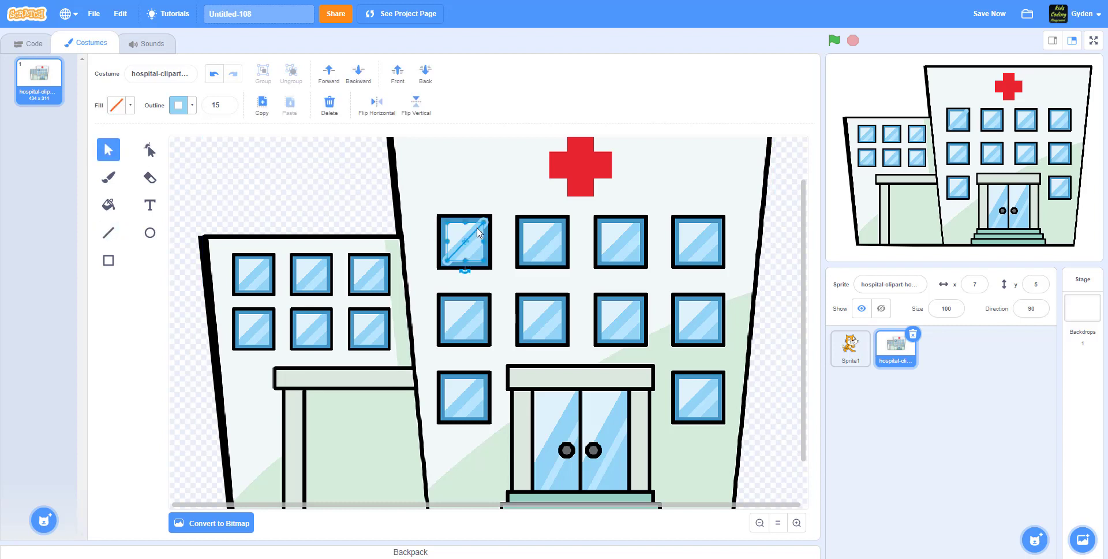
left_click_drag(484, 221, 482, 223)
left_click(394, 210)
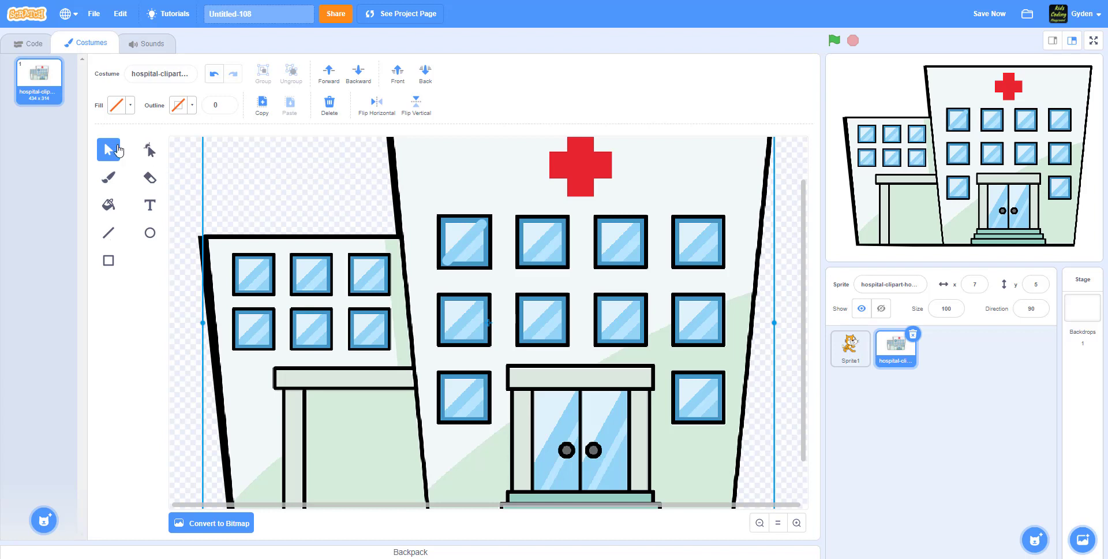
left_click(465, 240)
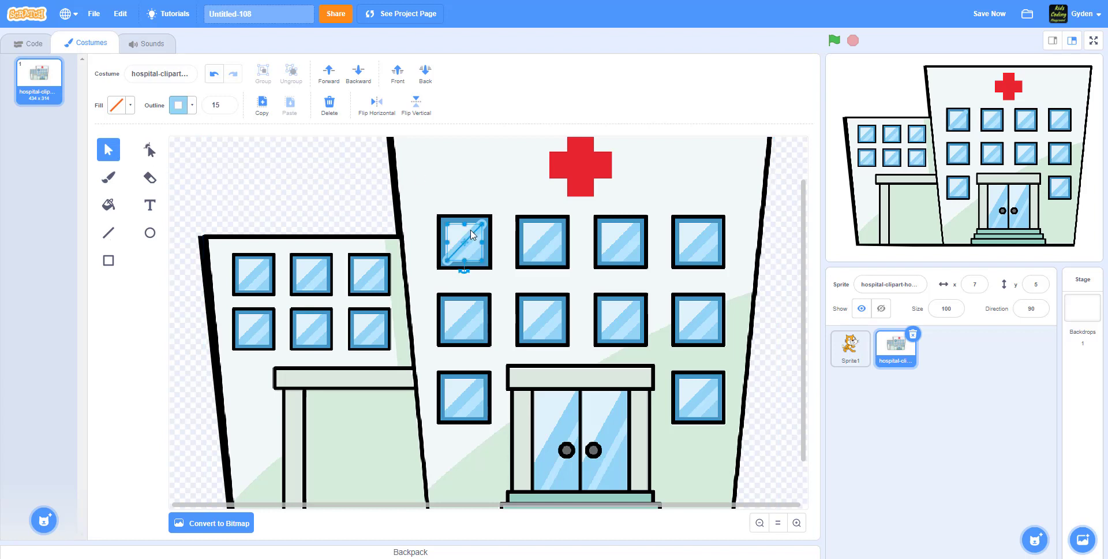
left_click(410, 232)
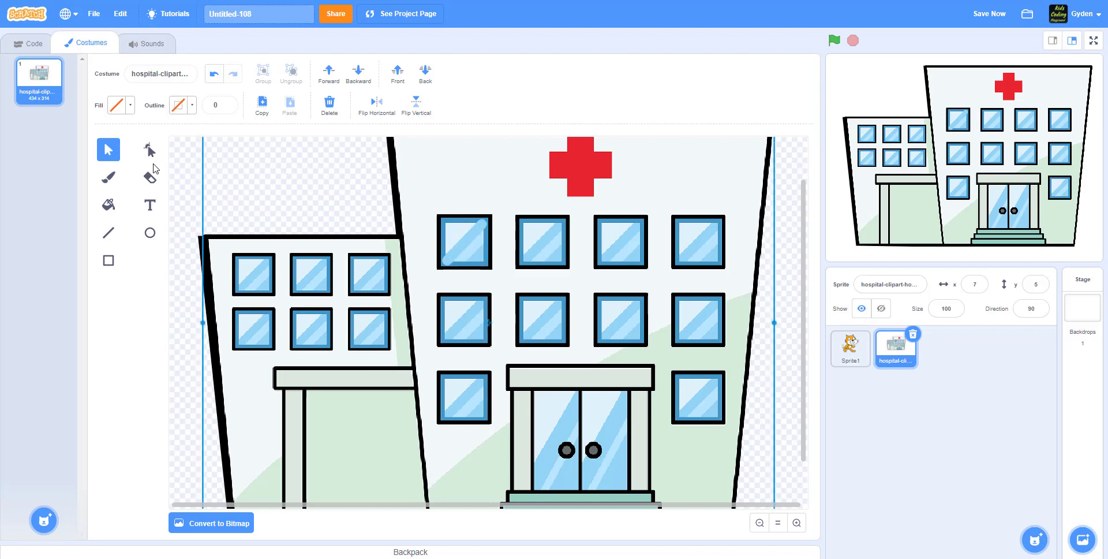
left_click(109, 233)
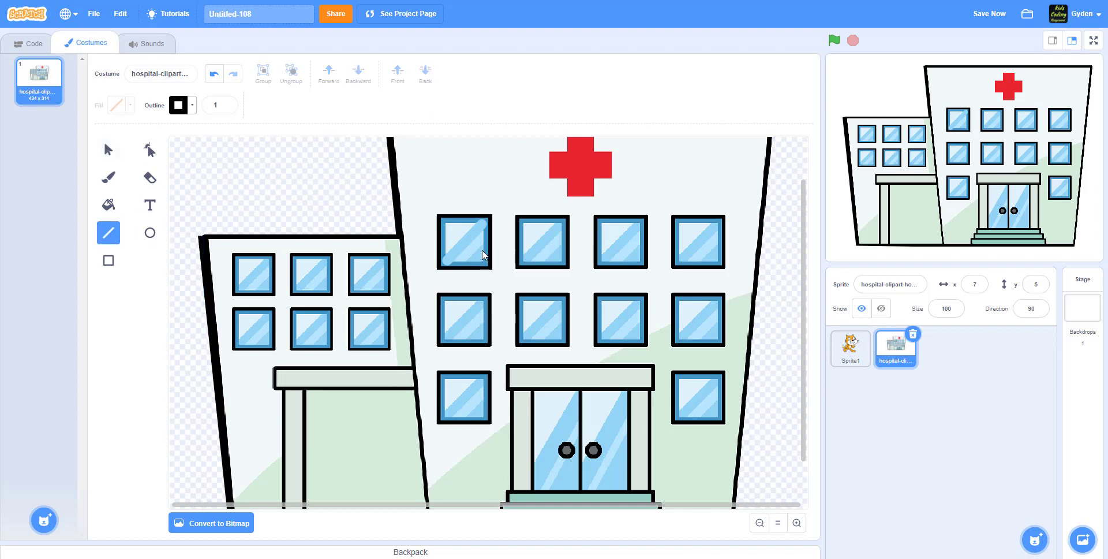
left_click(108, 149)
left_click(513, 290)
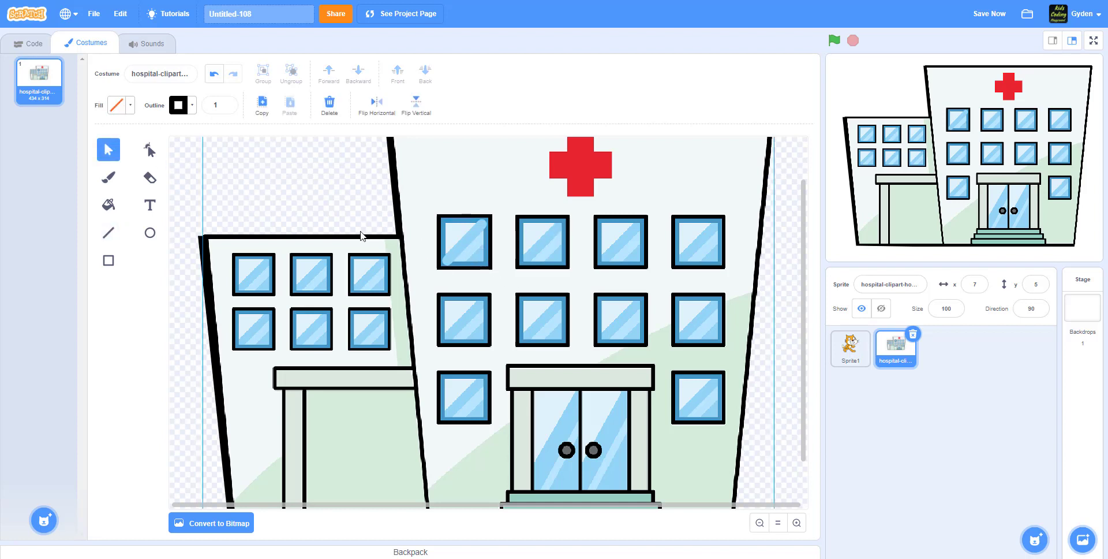
left_click(297, 168)
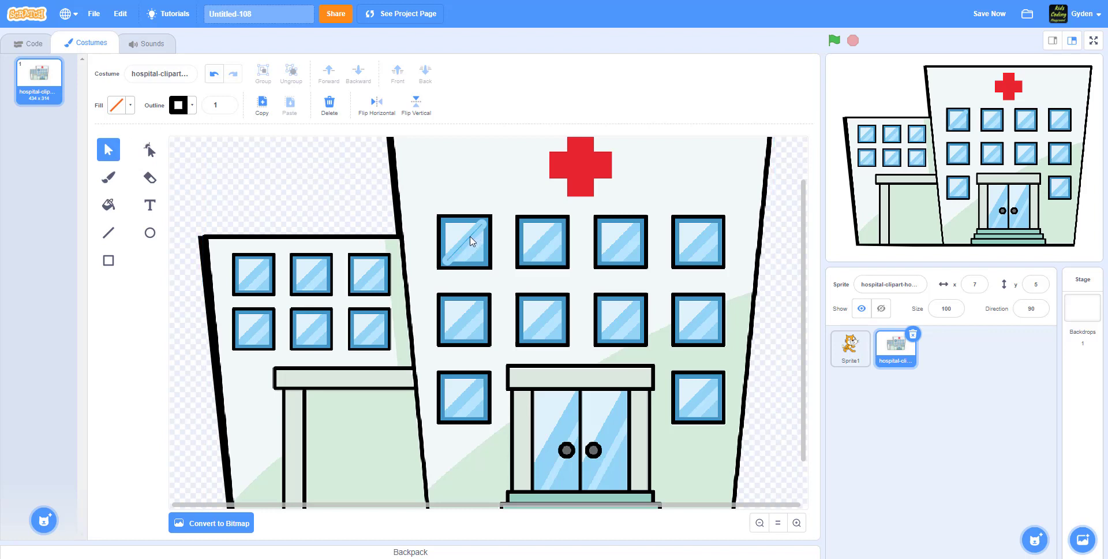
Step: Draw a short diagonal line in the window's lower-right corner, reusing the long stripe's light blue colour and width of 15
left_click(459, 239)
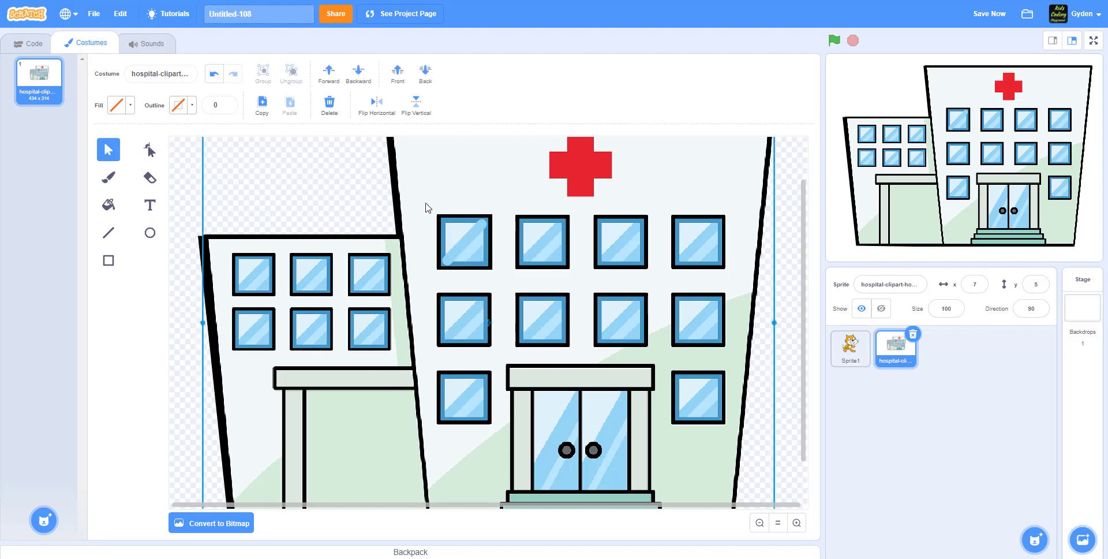
left_click(466, 230)
double_click(466, 232)
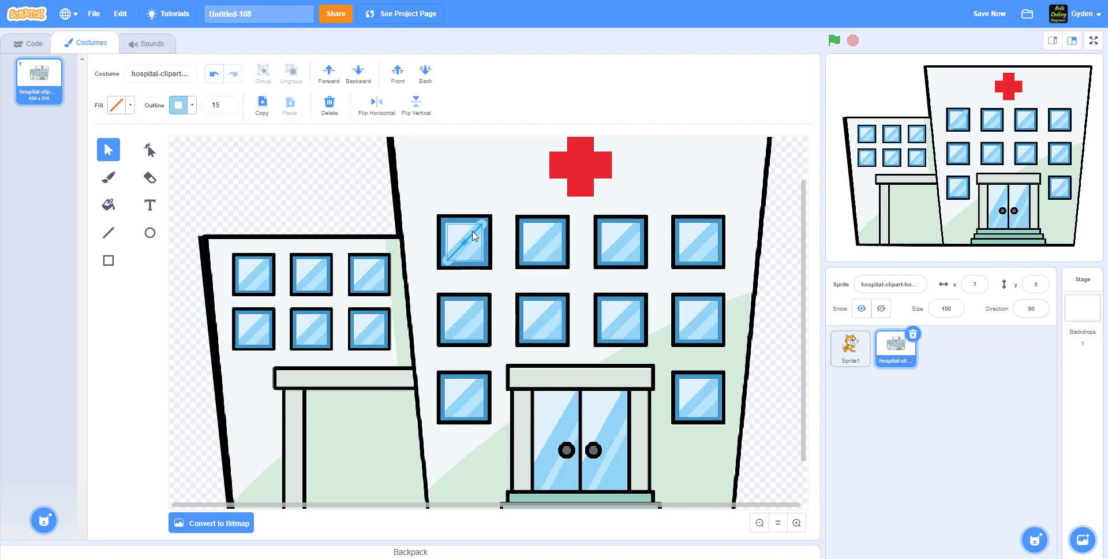
left_click(107, 234)
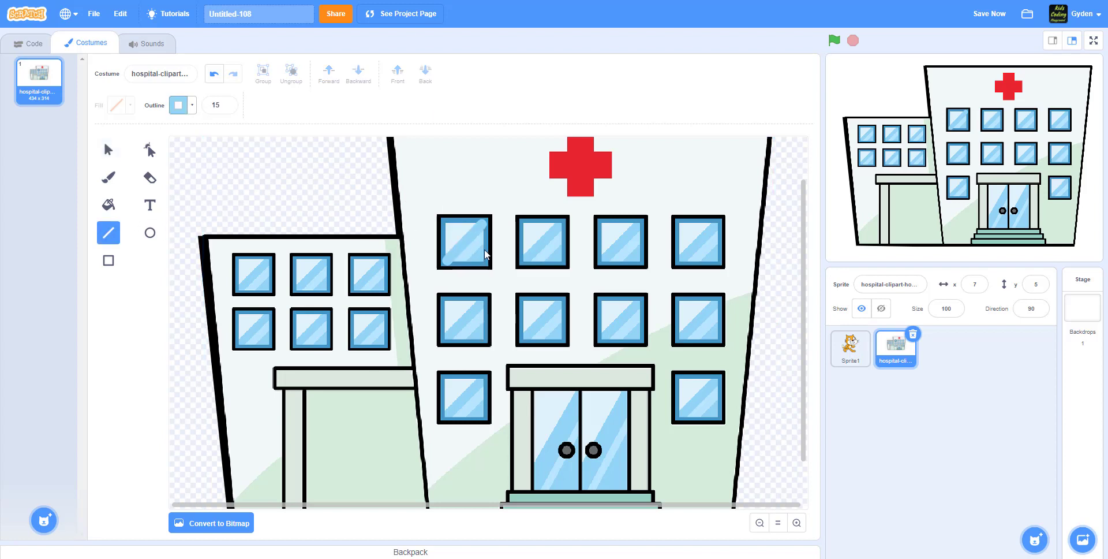
left_click_drag(482, 250, 475, 261)
Step: Draw a small square without outline above the lower wing, filled with the pale blue sampled from the neighbouring window's glass
left_click(108, 261)
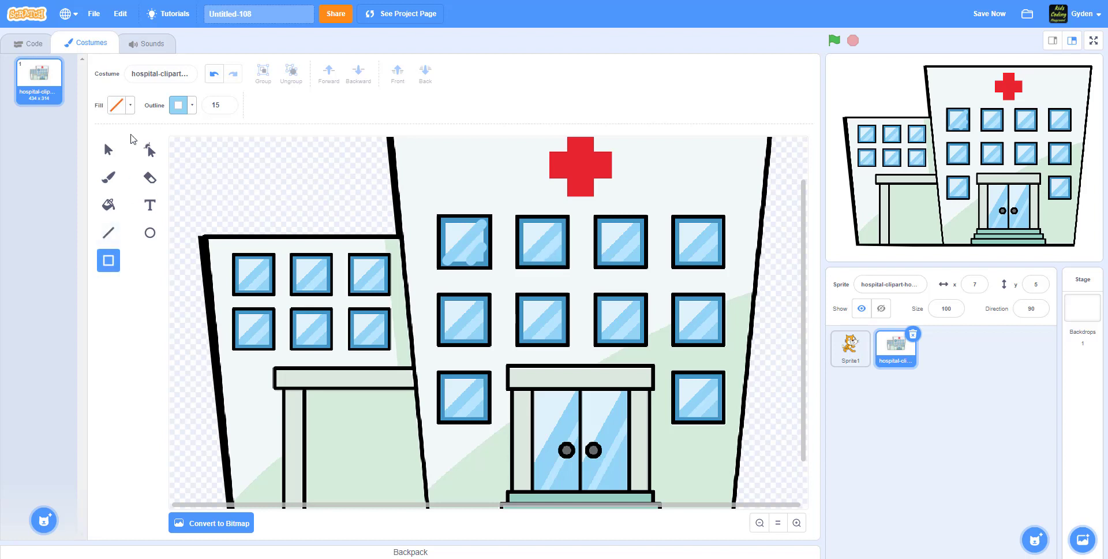
left_click(117, 105)
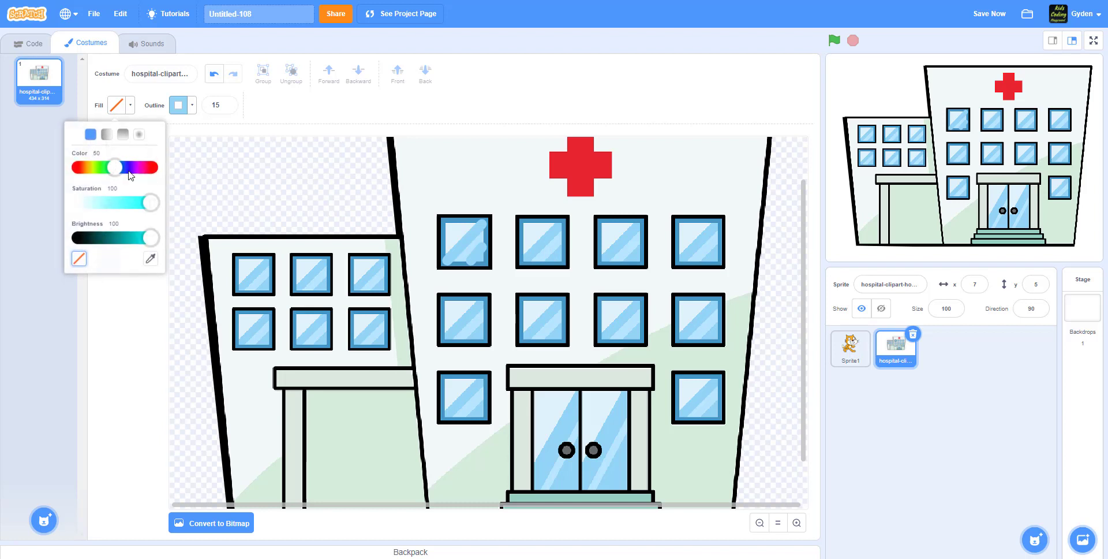
left_click(150, 259)
left_click(547, 247)
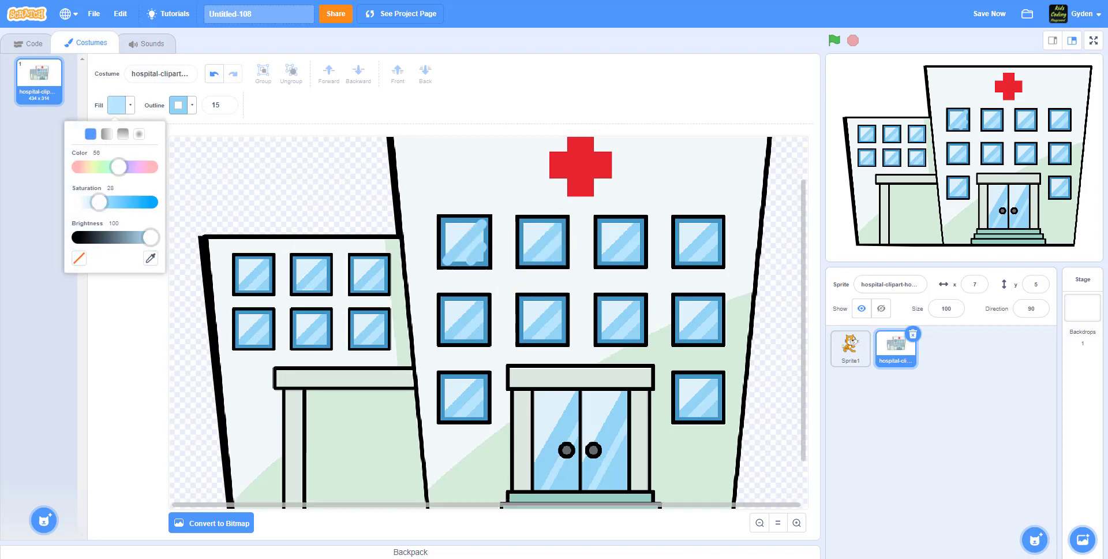
left_click(184, 106)
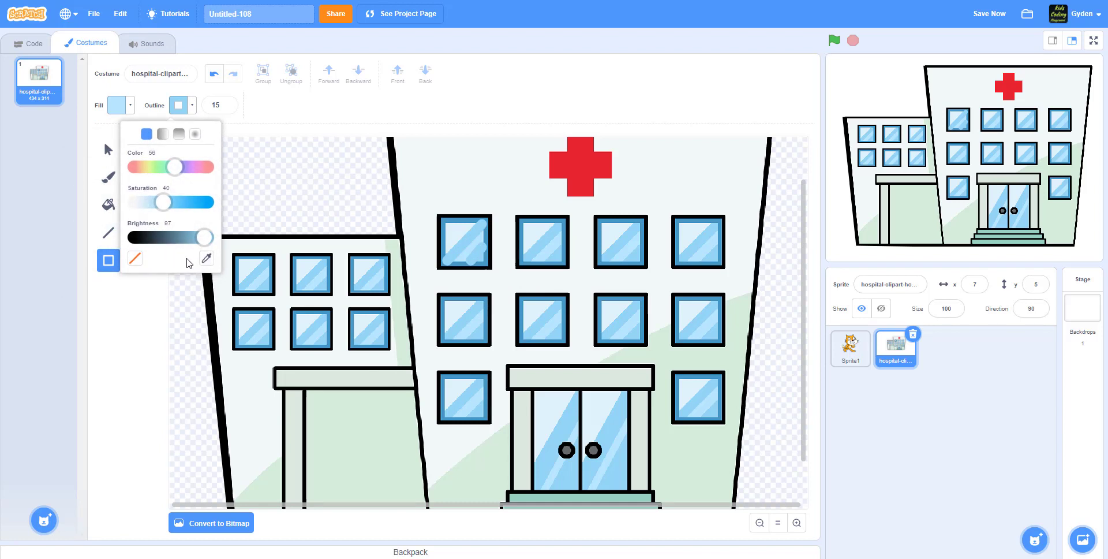
left_click(135, 258)
left_click(275, 177)
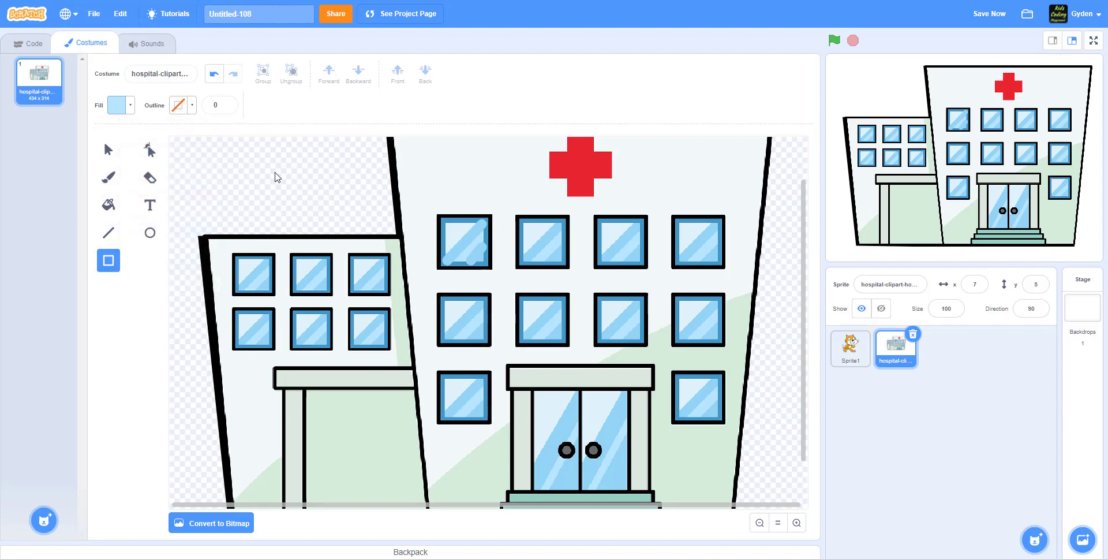
left_click_drag(283, 172, 321, 210)
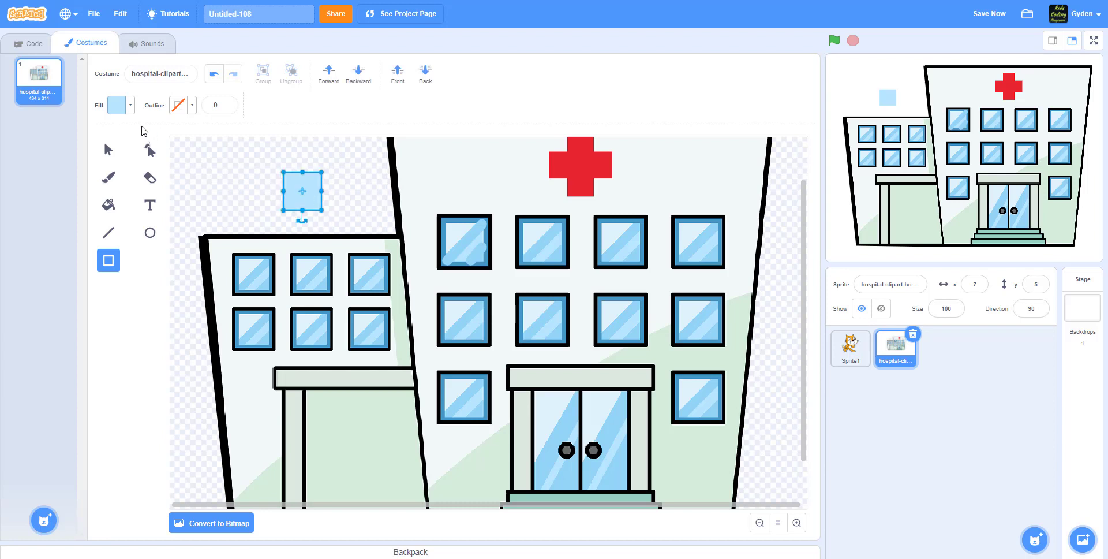
Step: Turn the pale blue square into a triangle by deleting its upper-left corner point, and place it over the traced window's glass
left_click(150, 150)
left_click(285, 172)
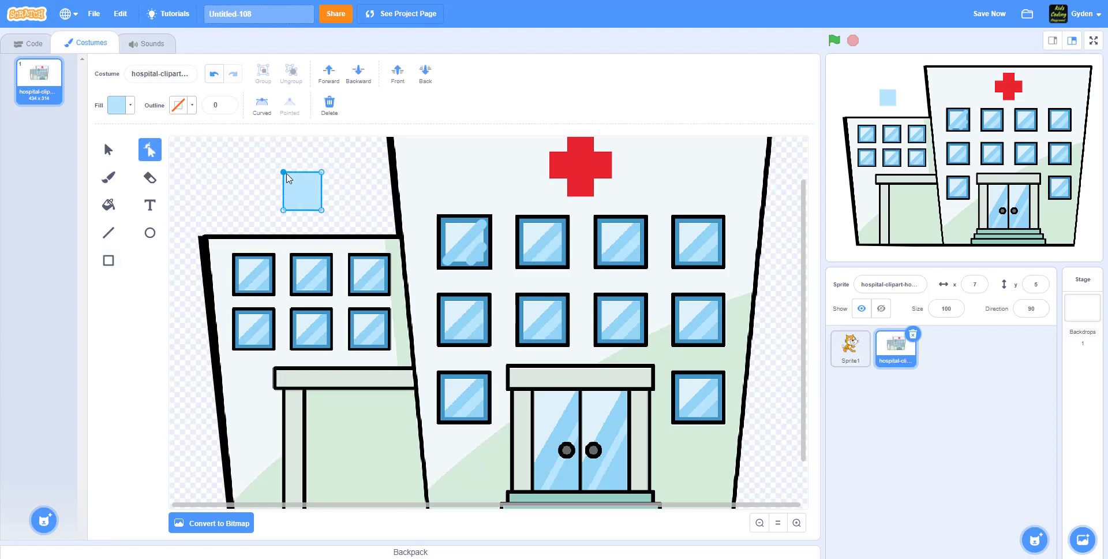
key("Delete")
left_click(108, 149)
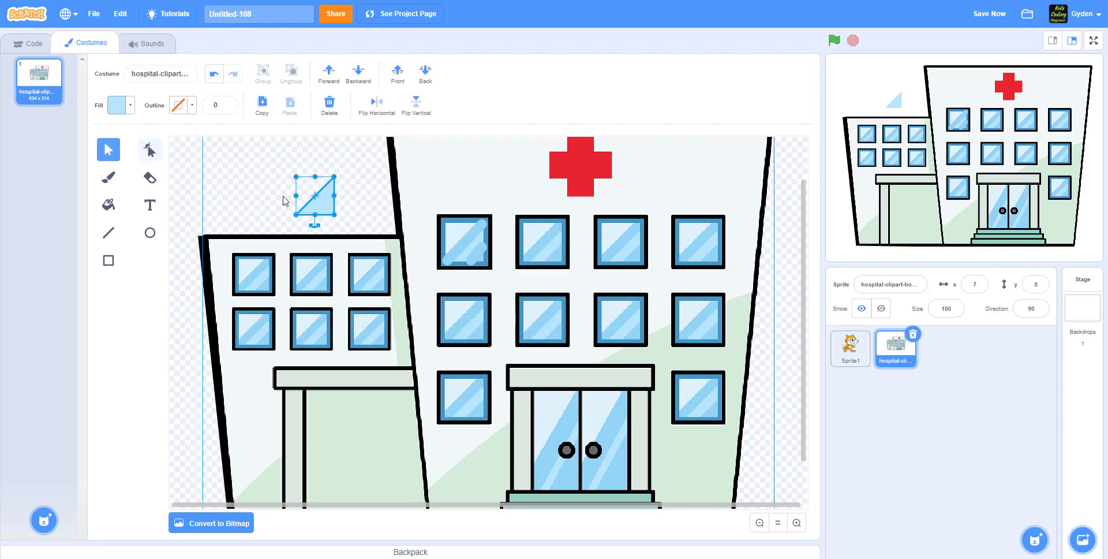
left_click_drag(332, 214, 471, 255)
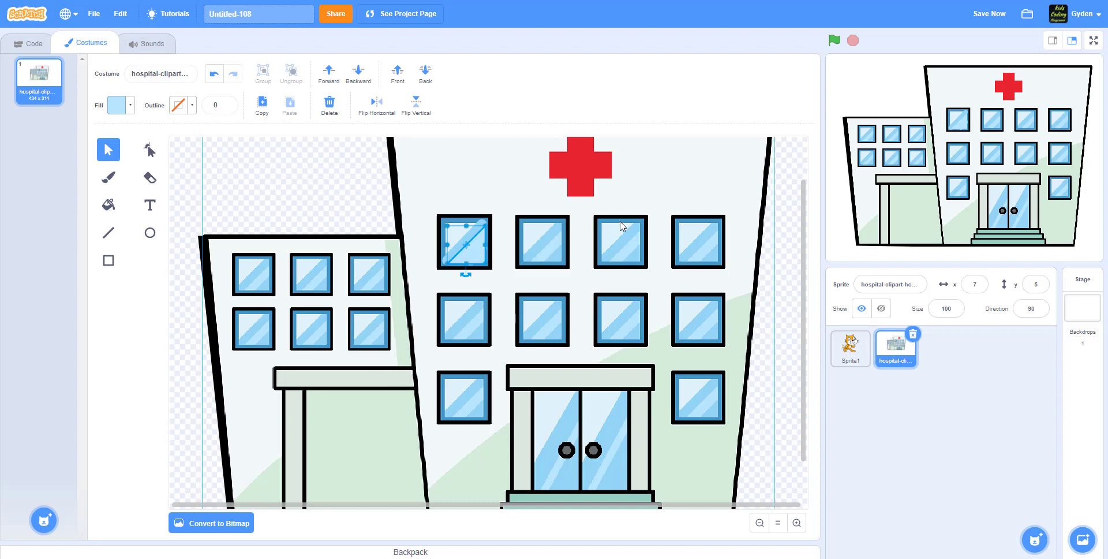
Step: Send the pale blue triangle one level backward behind the glass stripes and bring the window's blue inner frame to the front
left_click(358, 74)
left_click(323, 156)
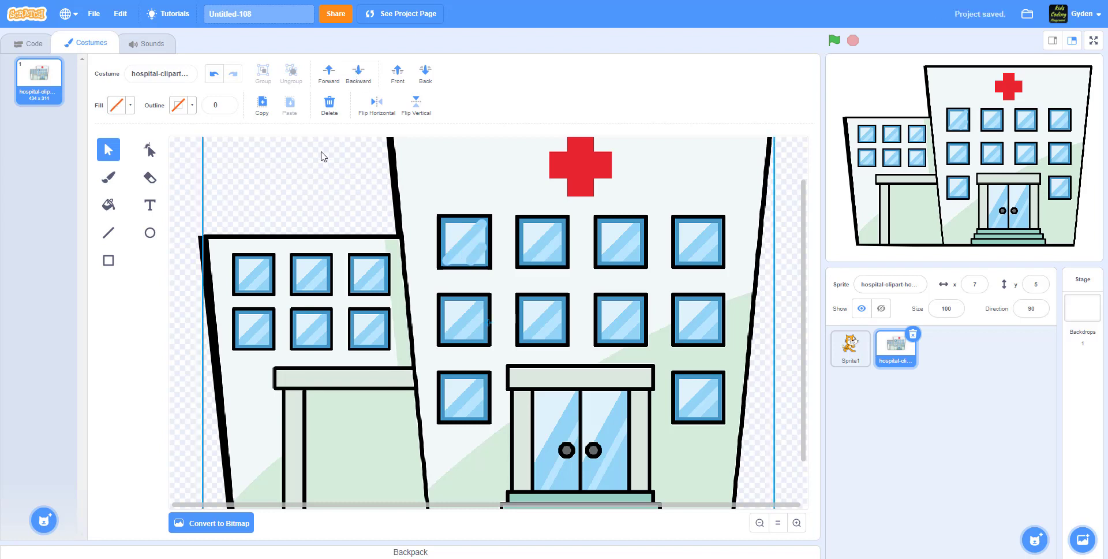
left_click(458, 225)
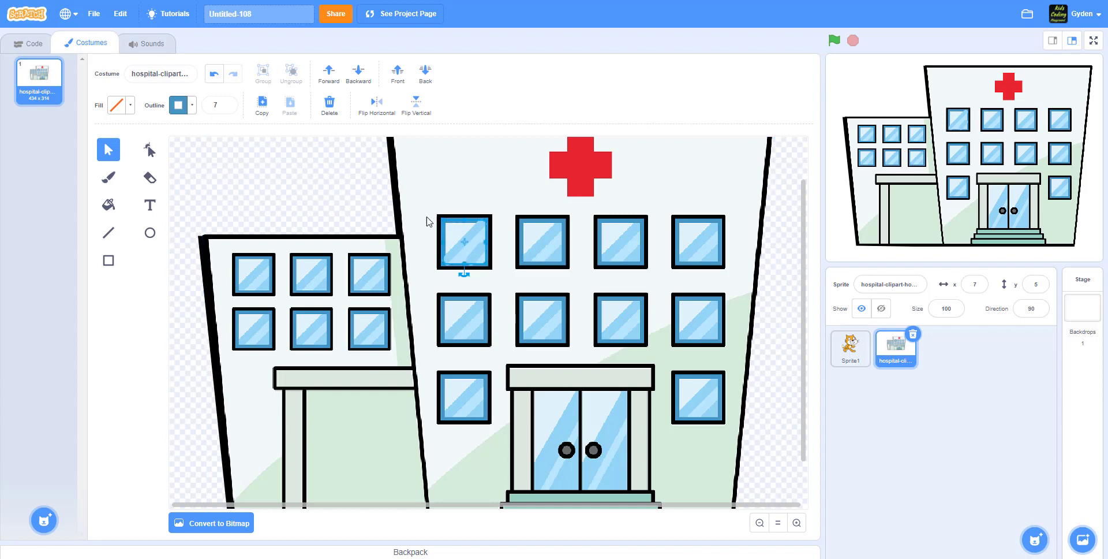
left_click(393, 77)
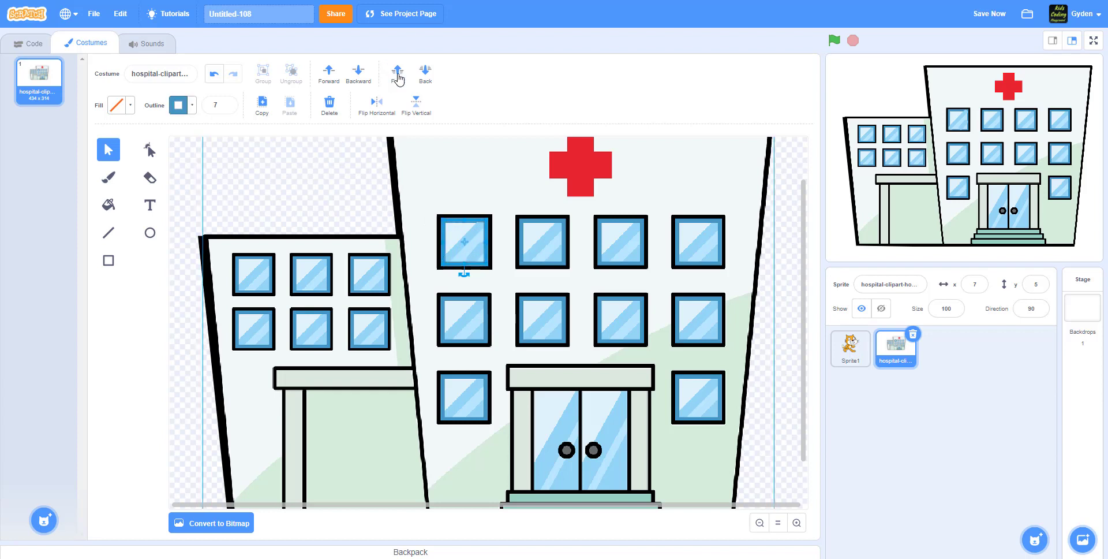
left_click(290, 169)
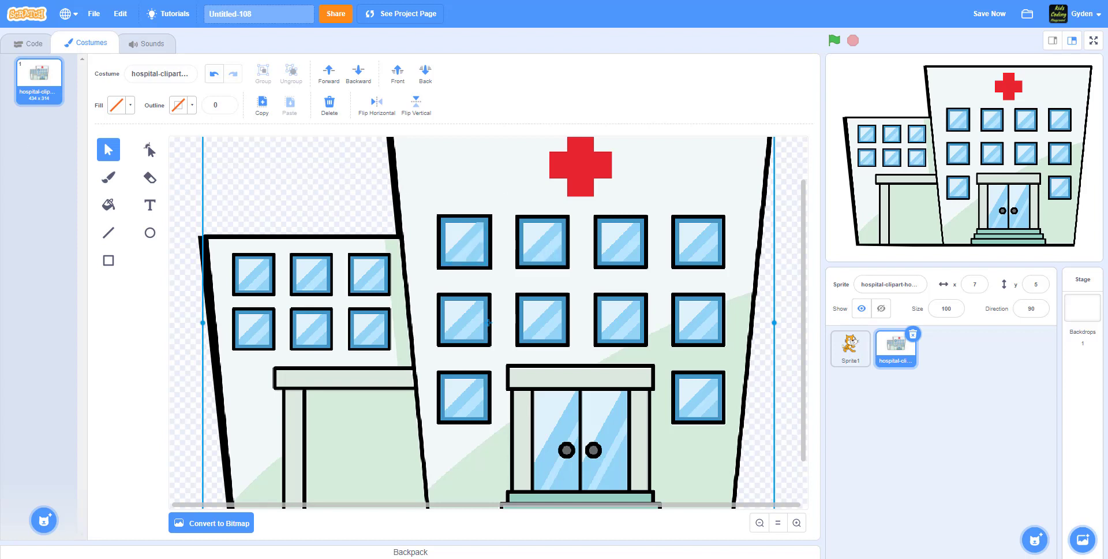
left_click(474, 260)
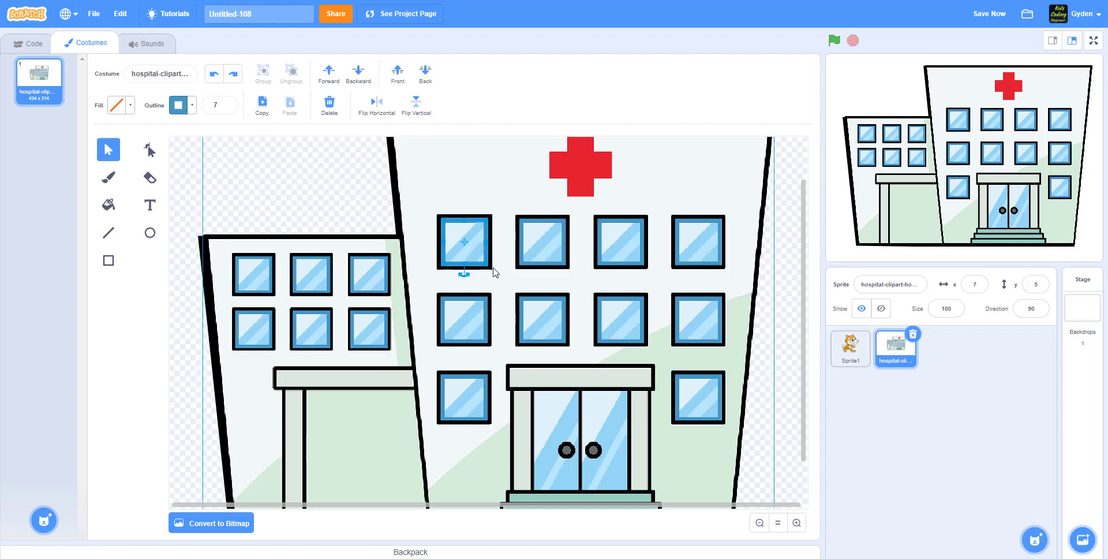
Step: Move the clipart image away from the traced shapes and undo the accidental shift of the main building wall
left_click_drag(332, 198, 454, 386)
left_click(429, 200)
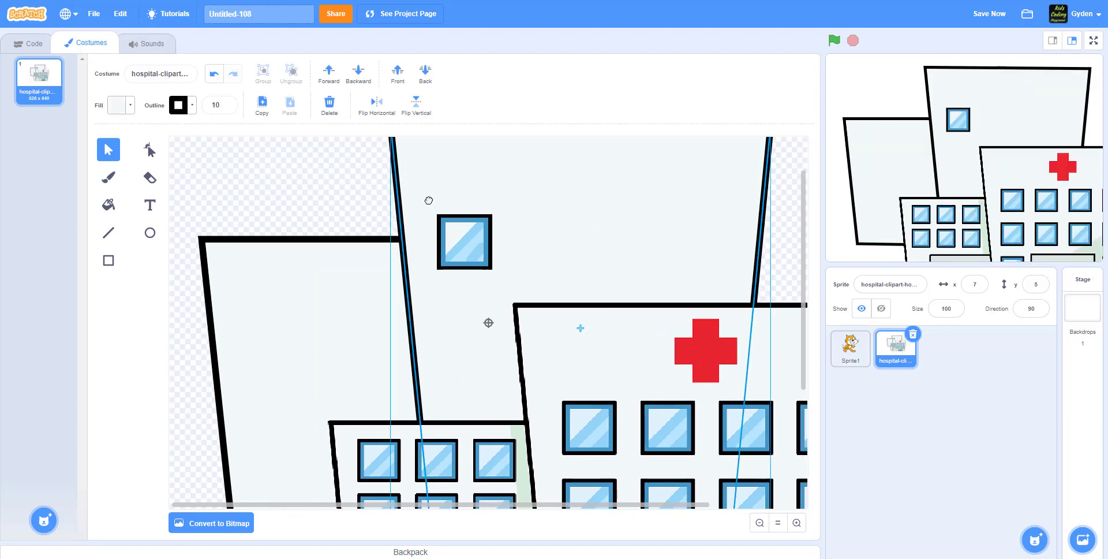
left_click_drag(429, 200, 425, 200)
key("ctrl+z")
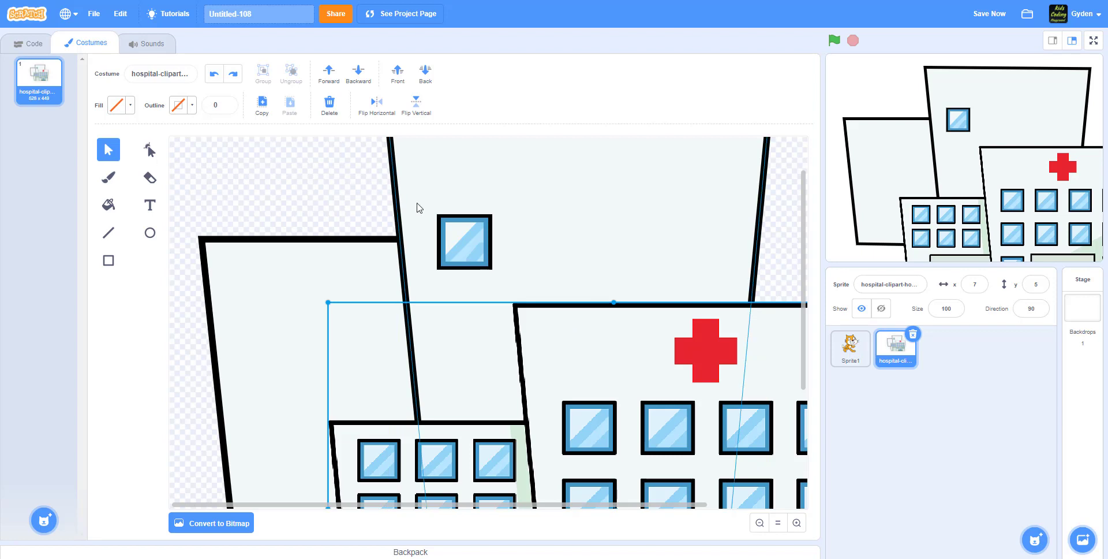
Step: Copy all shapes of the hospital costume and paste them into a newly painted costume
left_click(449, 220)
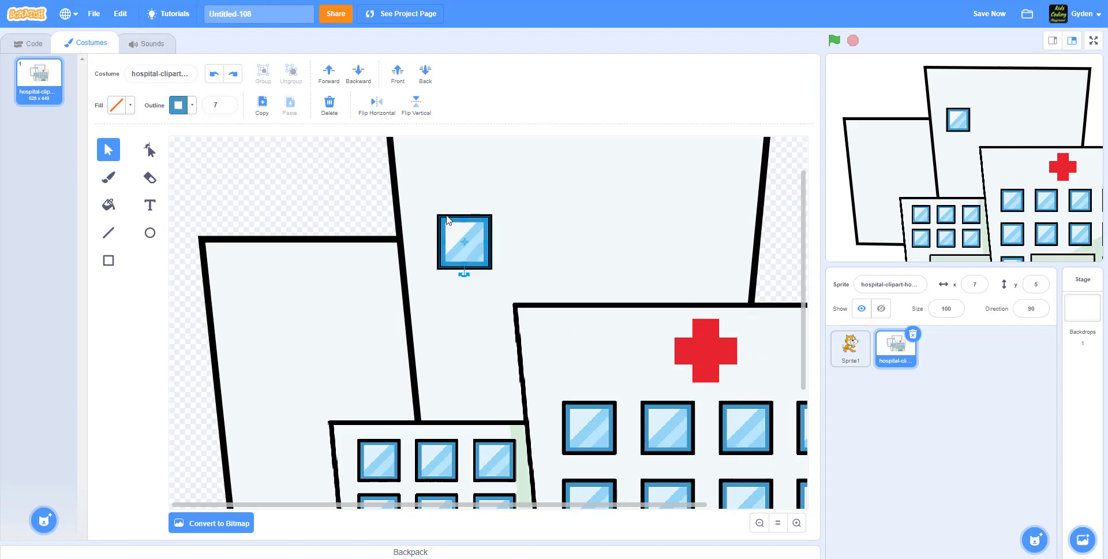
left_click(448, 220, "shift")
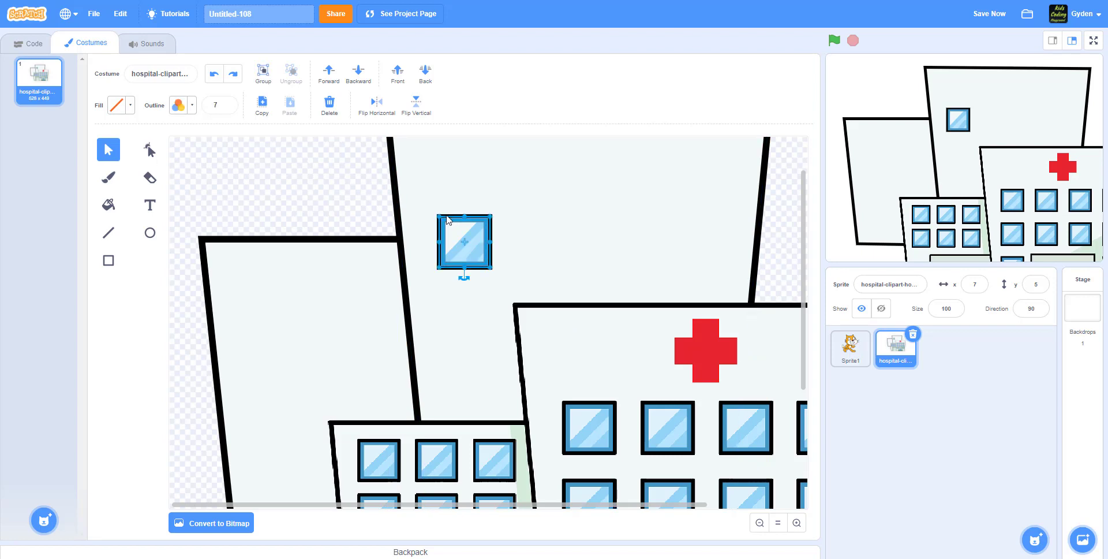
left_click(448, 220, "shift")
key("ctrl+c")
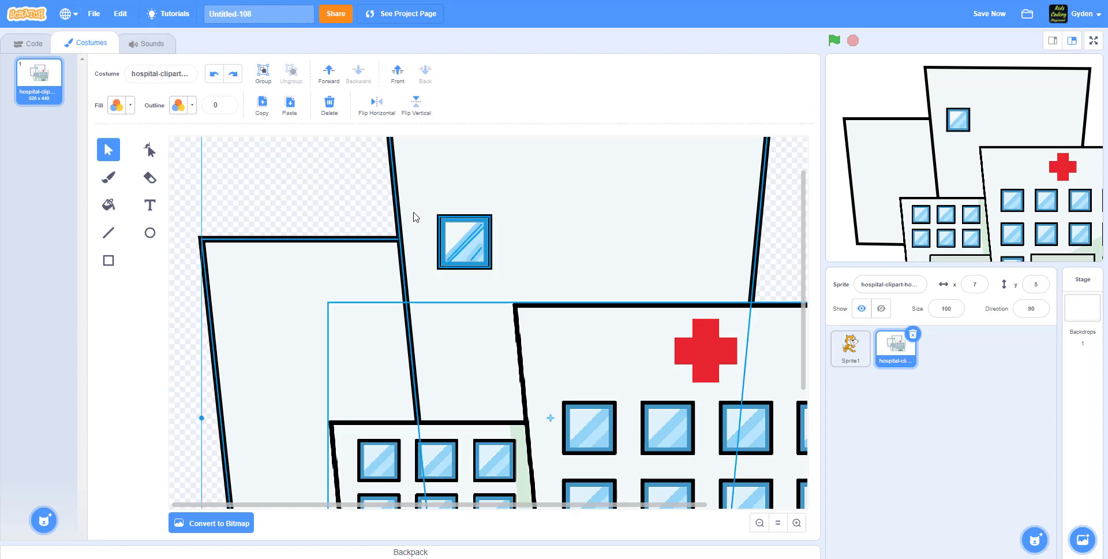
mouse_move(44, 518)
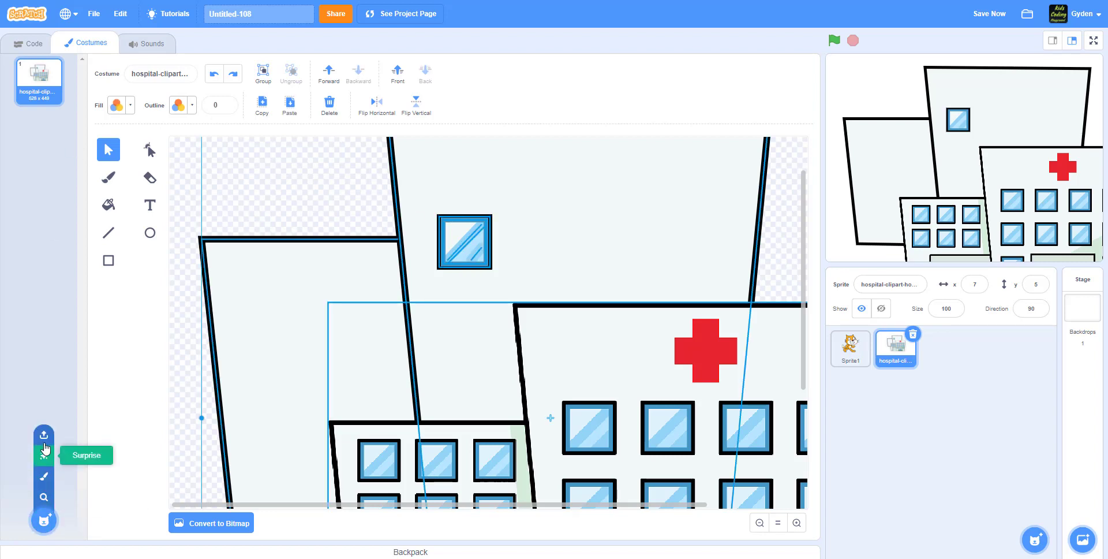
left_click(44, 477)
key("ctrl+v")
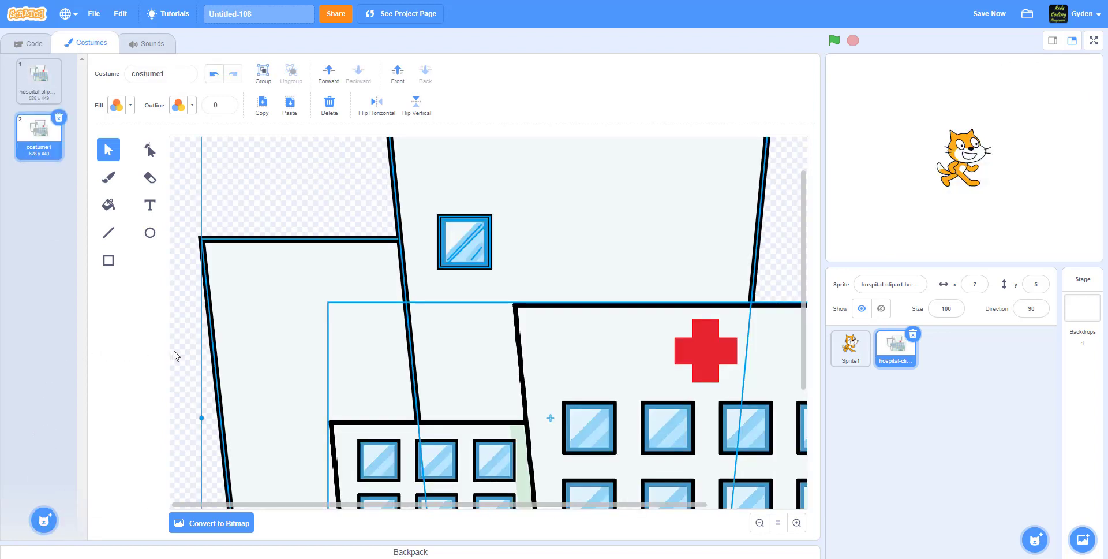
Step: Delete both building walls and the clipart image from the new costume, and group the remaining window pieces
left_click(251, 219)
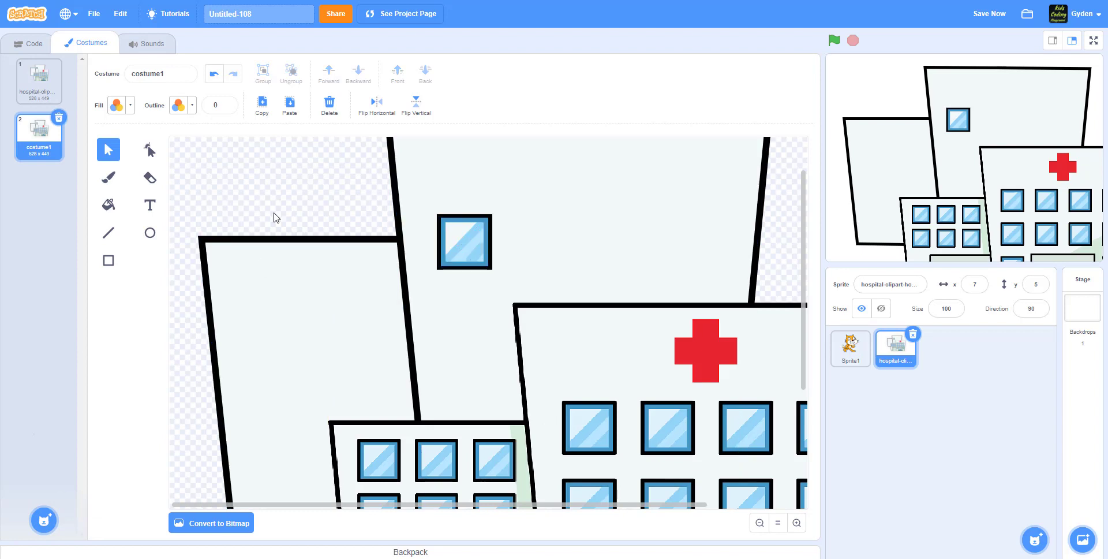
left_click(289, 247)
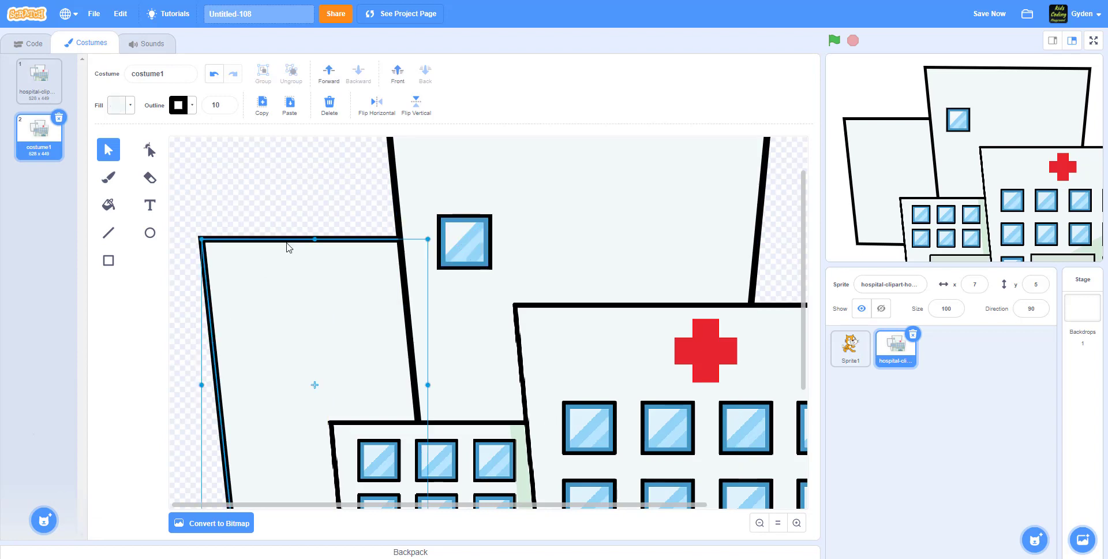
key("Delete")
left_click(388, 231)
key("Delete")
left_click(538, 313)
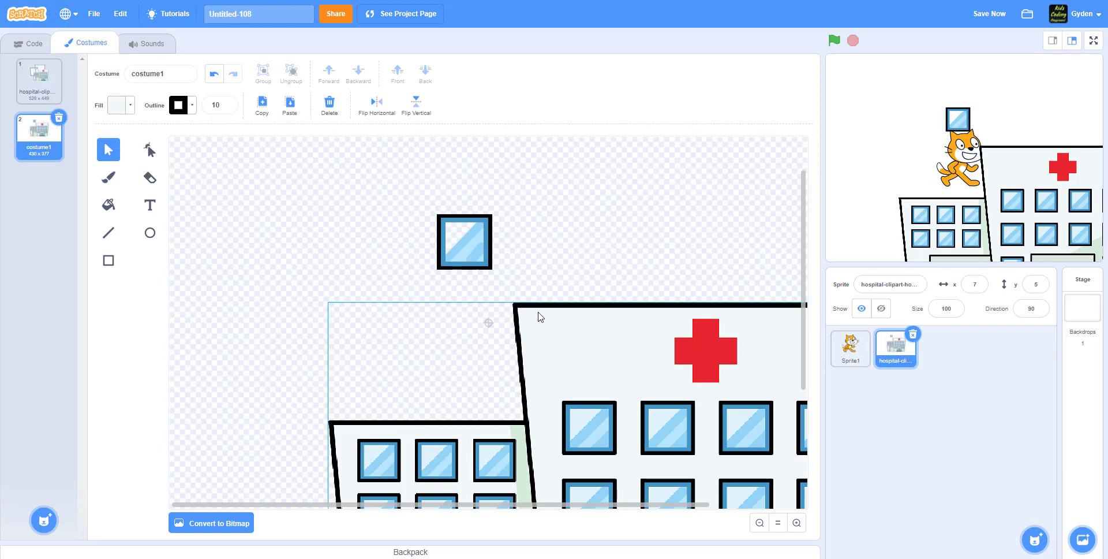
key("Delete")
left_click_drag(384, 201, 543, 295)
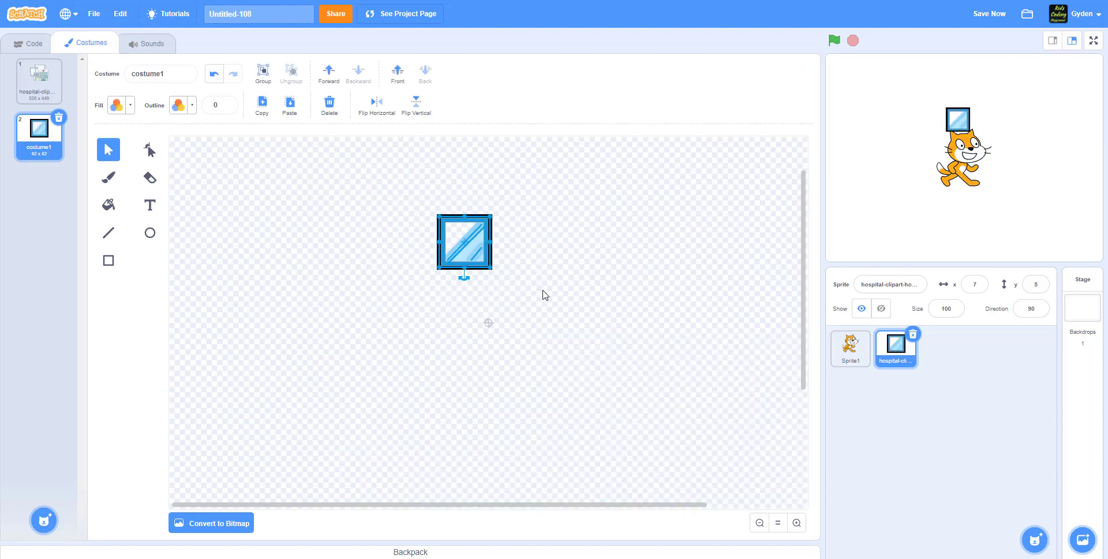
left_click(264, 74)
Step: Return to the hospital costume and move the clipart image back into alignment with the traced building and window
left_click(33, 77)
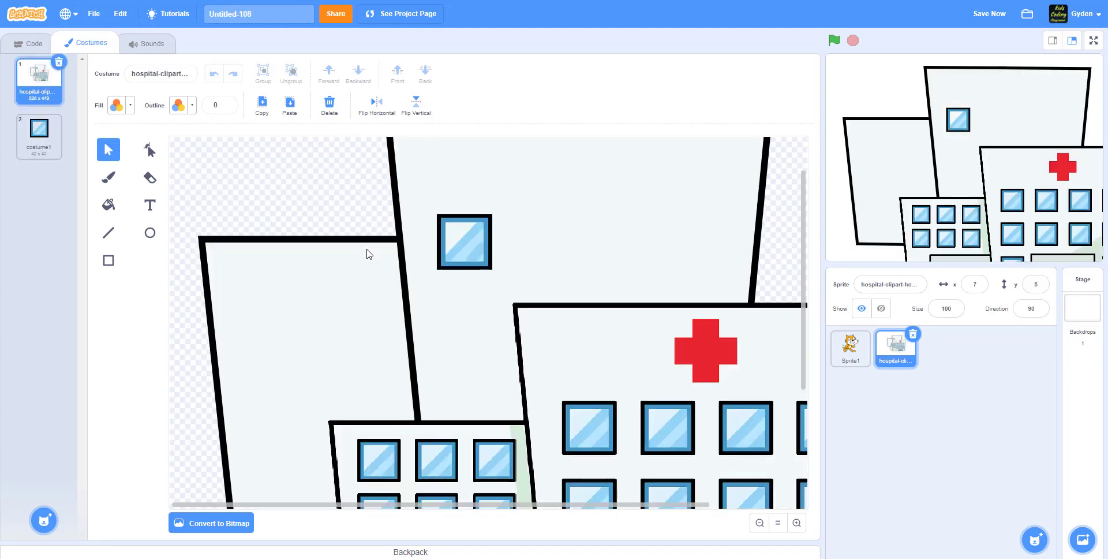
left_click(507, 254)
left_click_drag(507, 255, 500, 136)
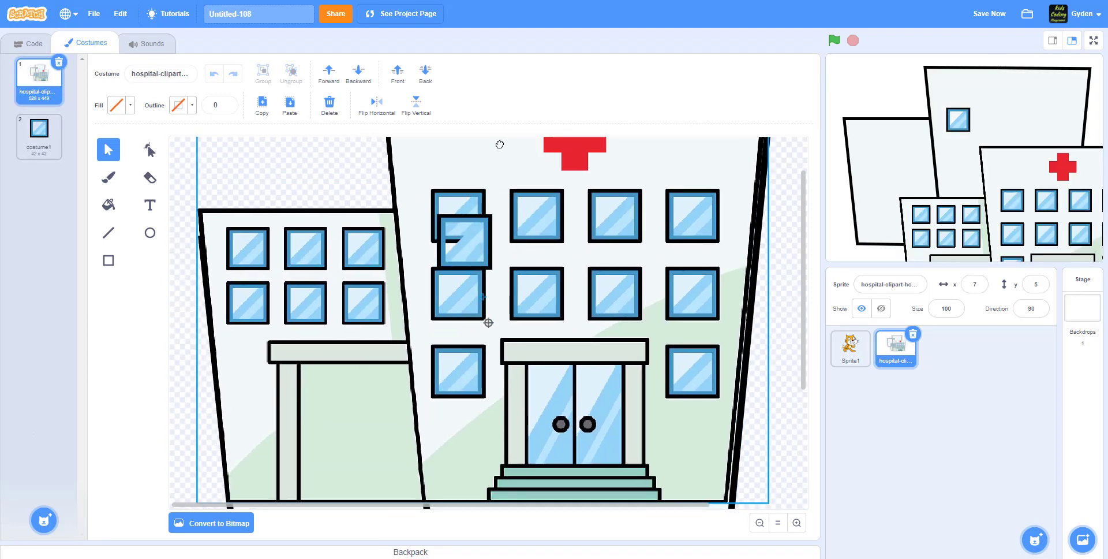
mouse_move(646, 288)
left_mouse_down()
mouse_move(589, 280)
mouse_move(623, 263)
mouse_move(635, 310)
mouse_move(650, 312)
left_mouse_up()
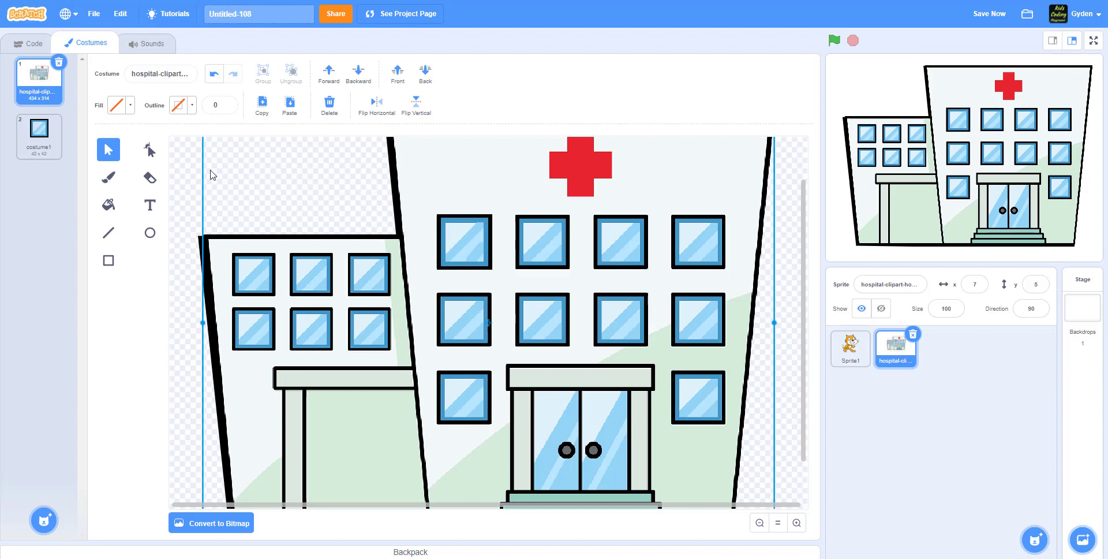
Step: Group the traced window's pieces and place copies of the group over the other three windows in the main building's top row
left_click(553, 252)
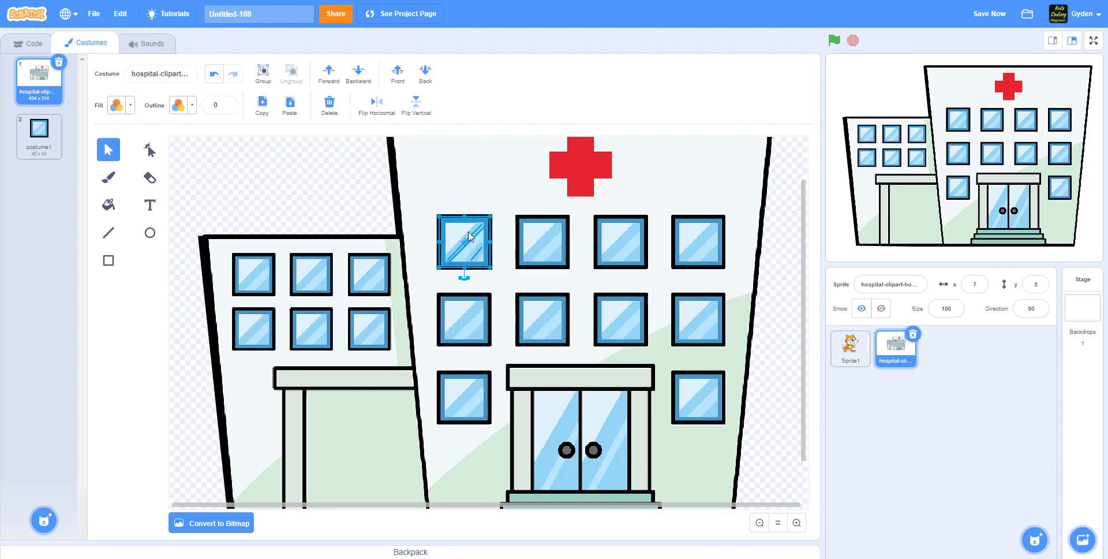
left_click(263, 74)
left_click_drag(465, 252, 543, 247)
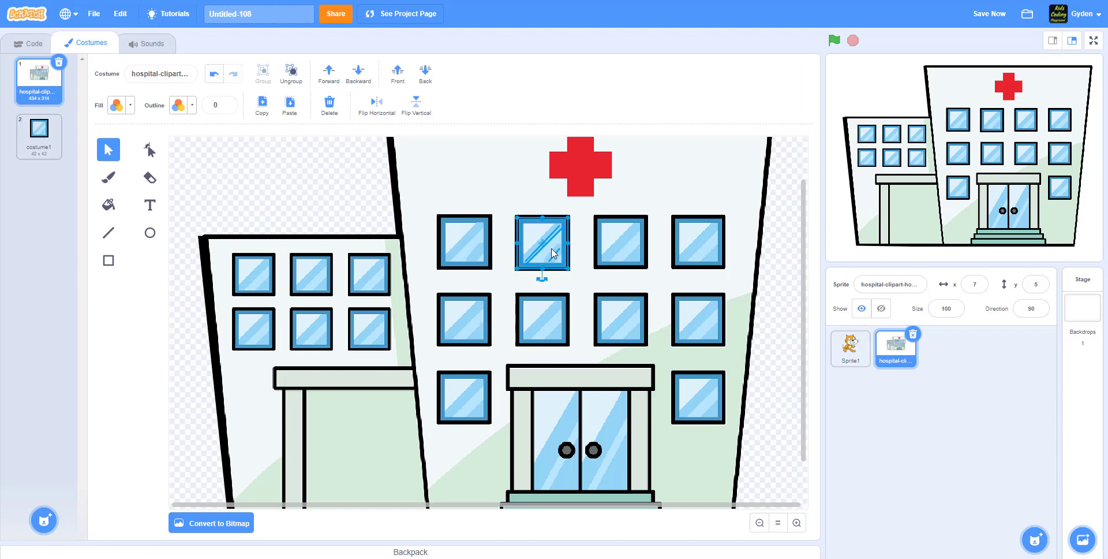
mouse_move(552, 253)
left_mouse_down()
mouse_move(631, 248)
mouse_move(560, 261)
left_mouse_up()
Step: Place copies of the window group over all windows in the main building's second and third rows
left_click_drag(698, 242, 460, 323)
key("ctrl+v")
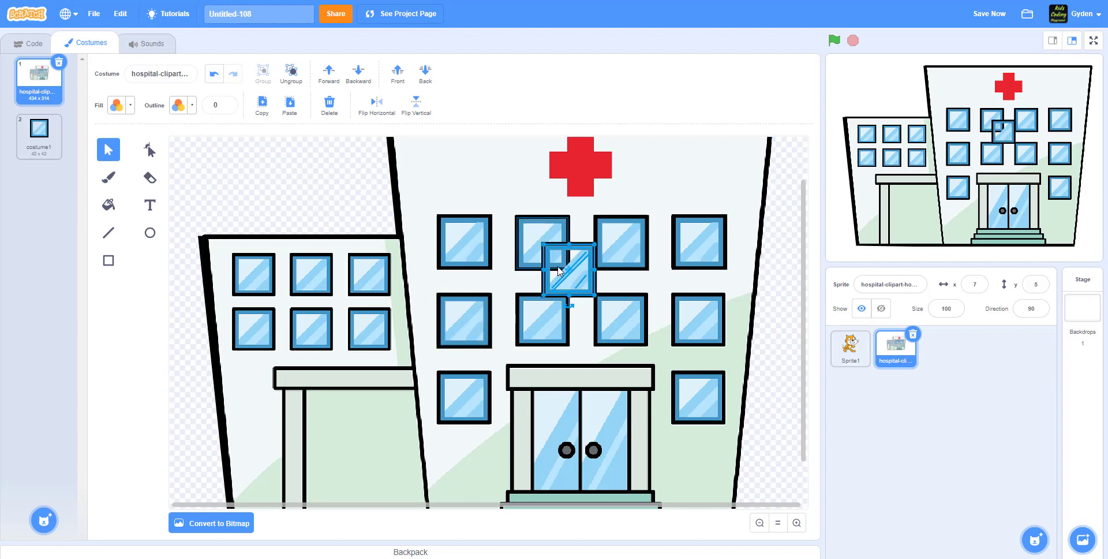
mouse_move(564, 275)
left_mouse_down()
mouse_move(514, 305)
mouse_move(524, 285)
mouse_move(561, 268)
mouse_move(551, 328)
mouse_move(704, 327)
mouse_move(647, 350)
mouse_move(726, 427)
mouse_move(719, 420)
left_mouse_up()
left_click(617, 328)
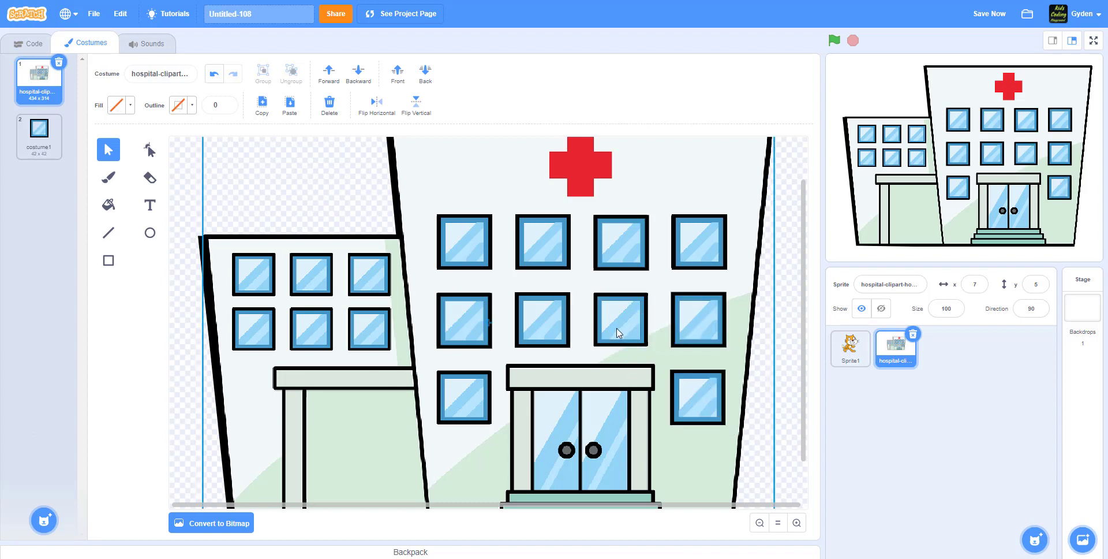
key("ctrl+v")
left_click_drag(628, 330, 616, 324)
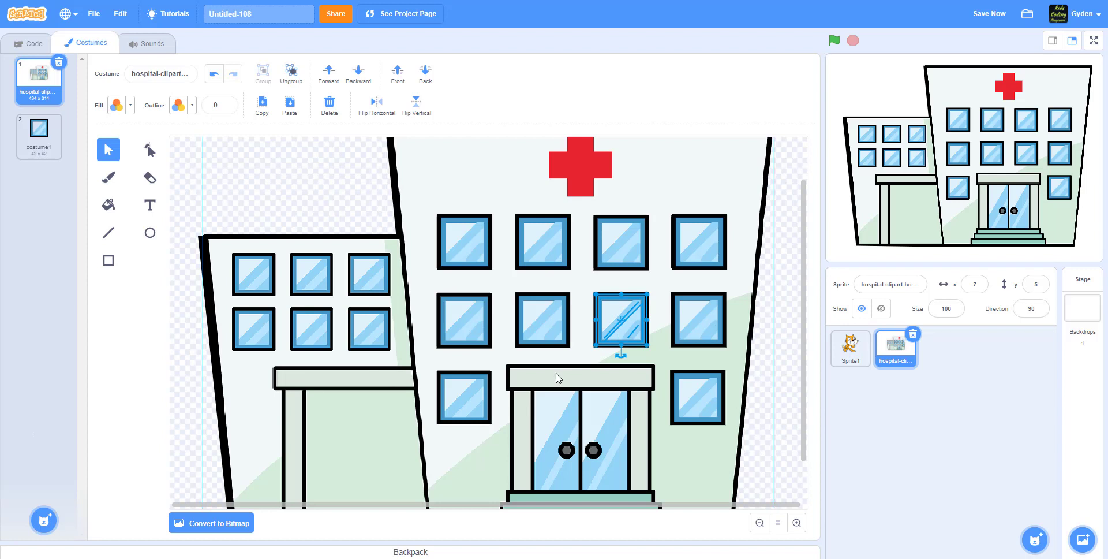
key("ctrl+v")
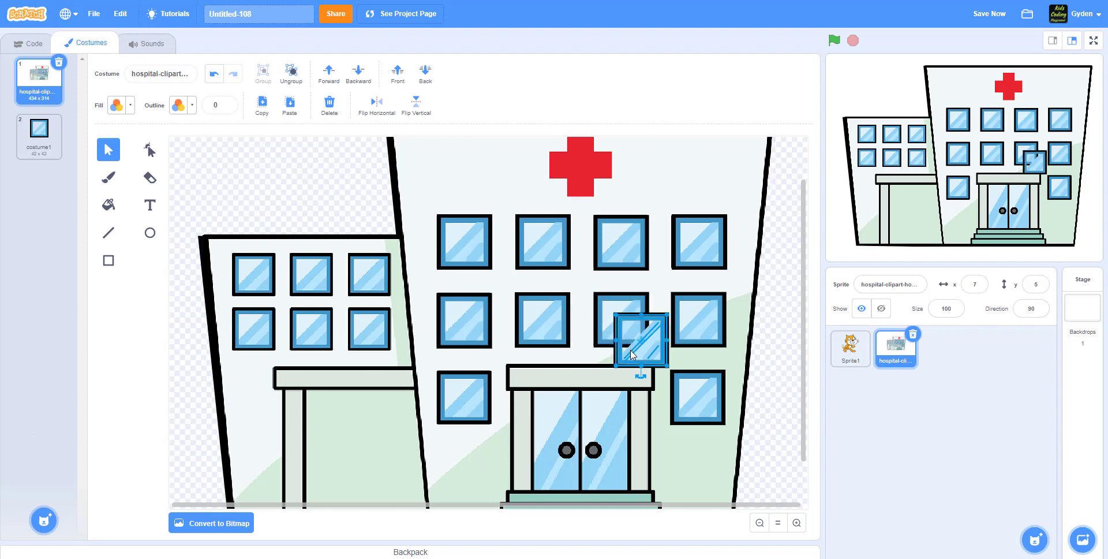
left_click_drag(630, 350, 455, 408)
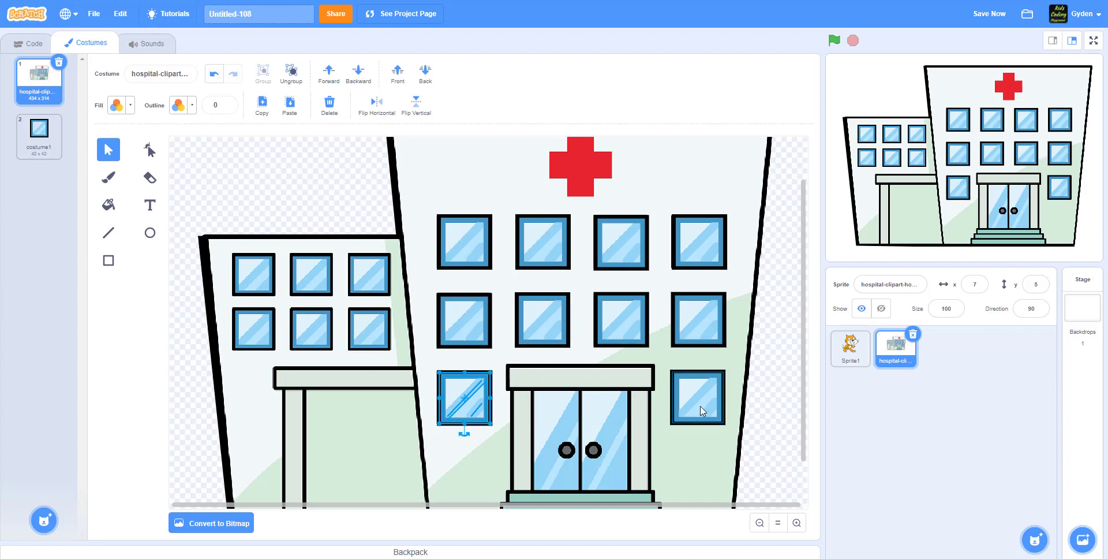
mouse_move(701, 406)
left_mouse_down()
mouse_move(654, 351)
mouse_move(700, 400)
left_mouse_up()
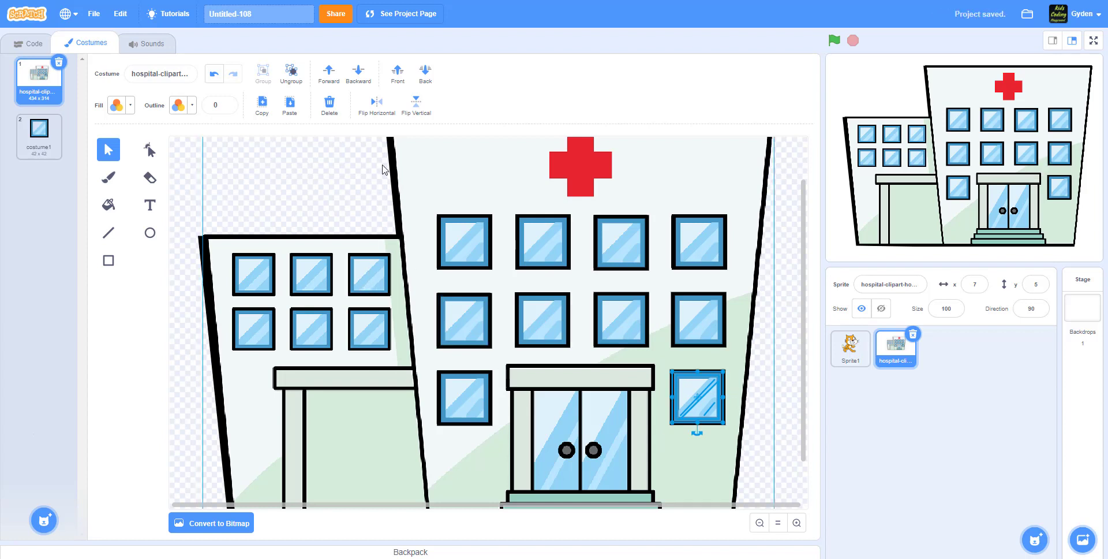
Step: Place smaller copies of the window group over the six windows of the lower wing, scaled to match the clipart
key("ctrl+z")
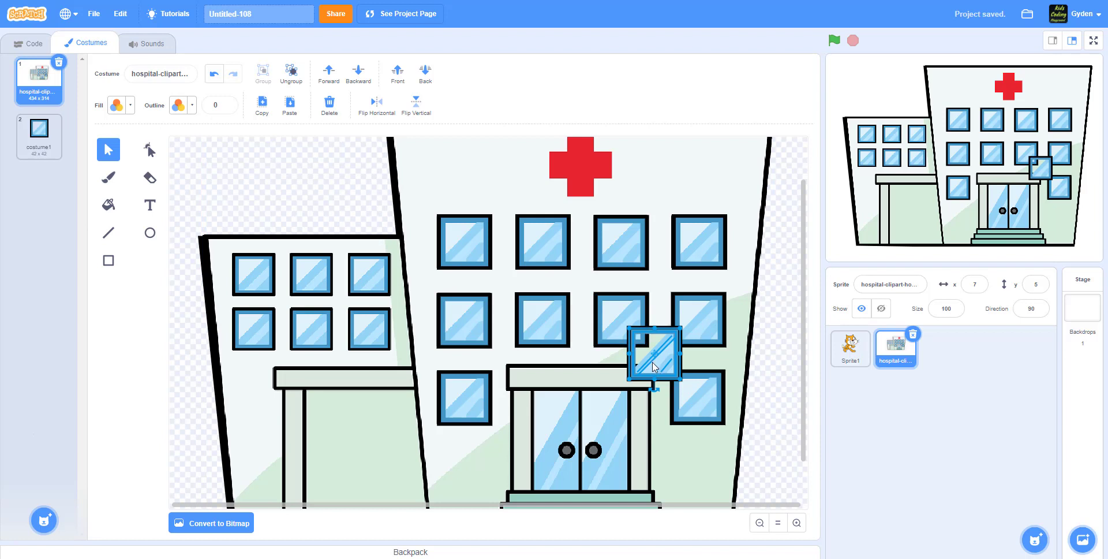
left_click_drag(650, 362, 378, 274)
key("ctrl+z")
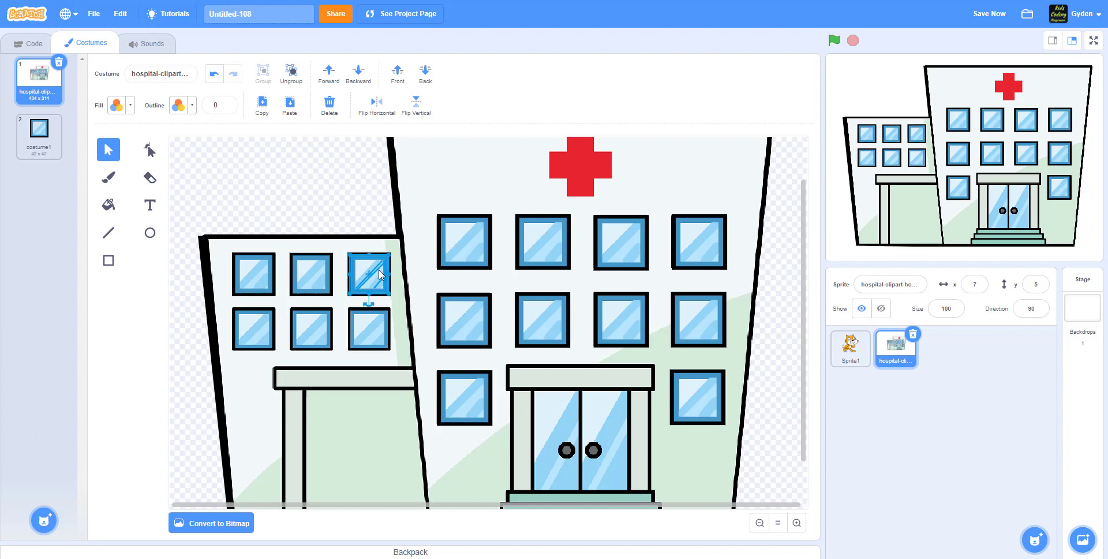
key("ctrl+z")
left_click_drag(278, 287, 305, 337)
key("ctrl+z")
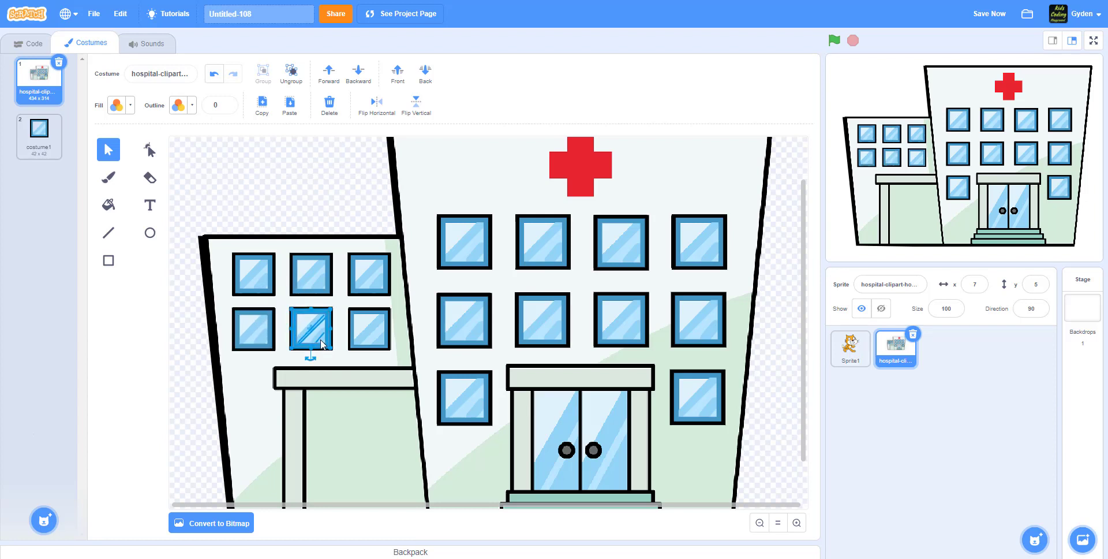
left_click_drag(321, 338, 367, 327)
Step: Trace the beam above the entrance doors with a rectangle, using the pillar's sampled pale grey-green fill and a black outline of width 5
scroll(199, 306, "down", 2)
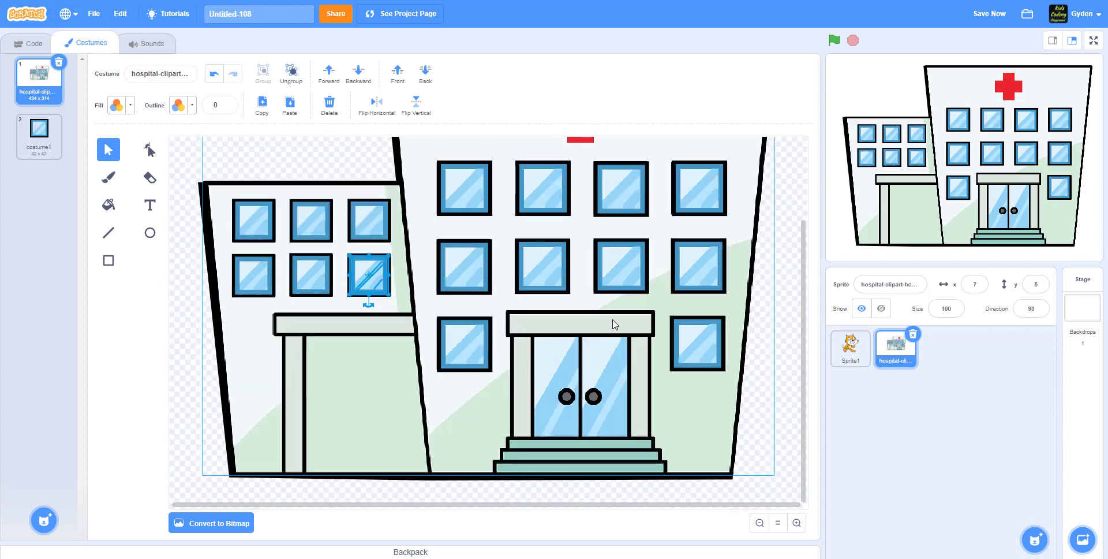
left_click(108, 261)
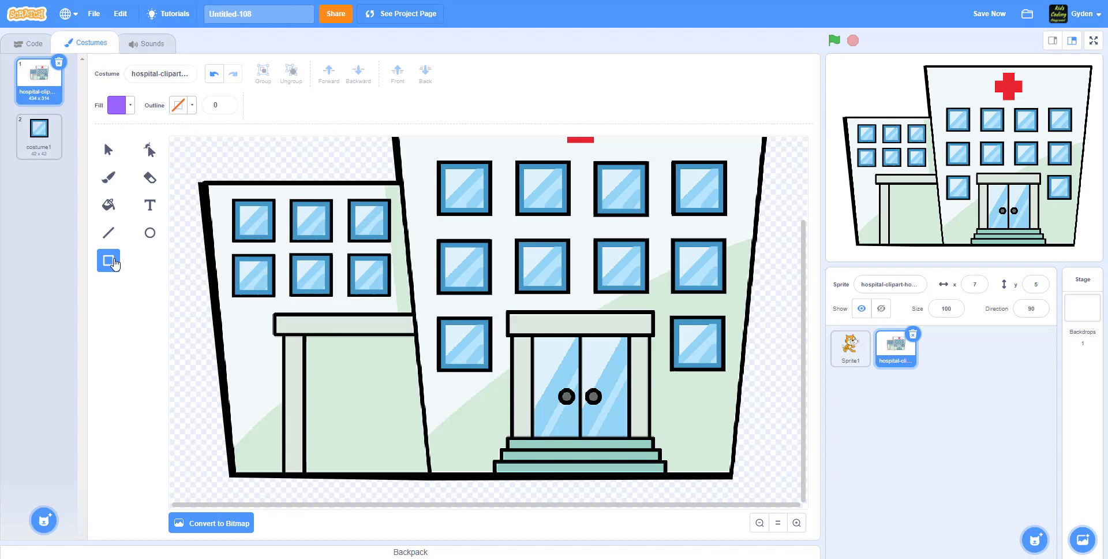
left_click(117, 105)
left_click(150, 258)
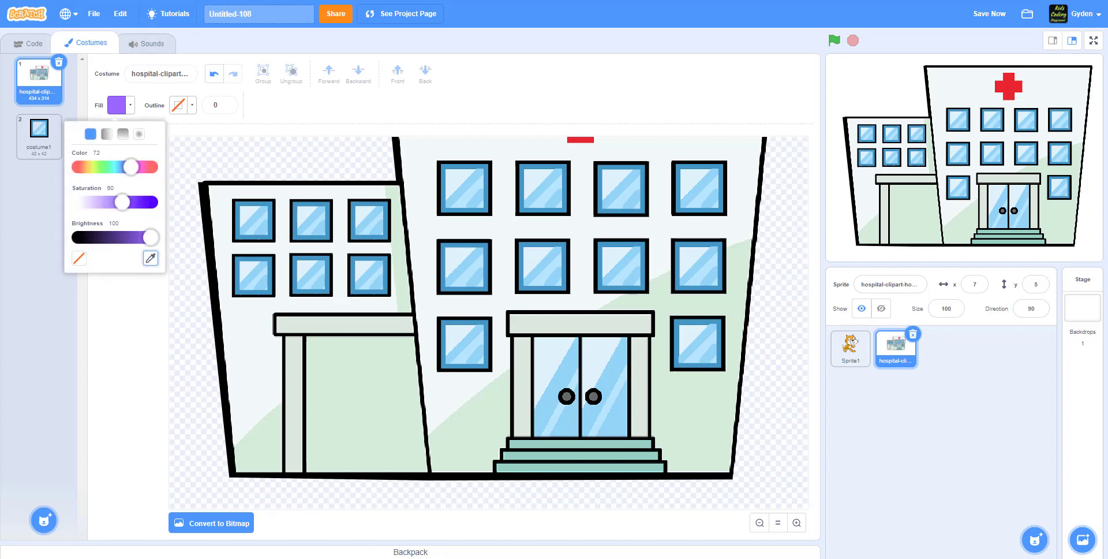
left_click(521, 335)
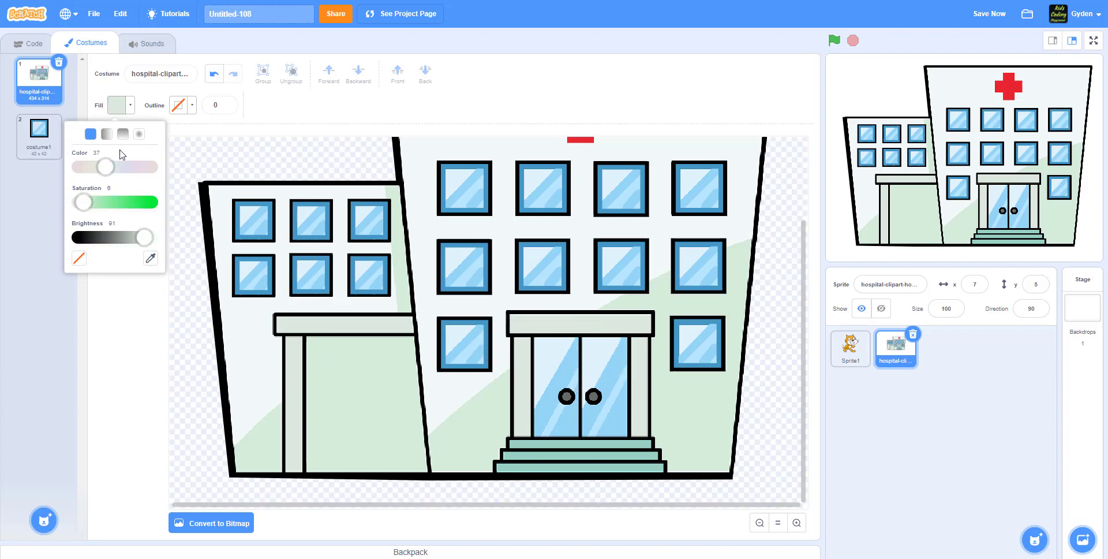
left_click(179, 107)
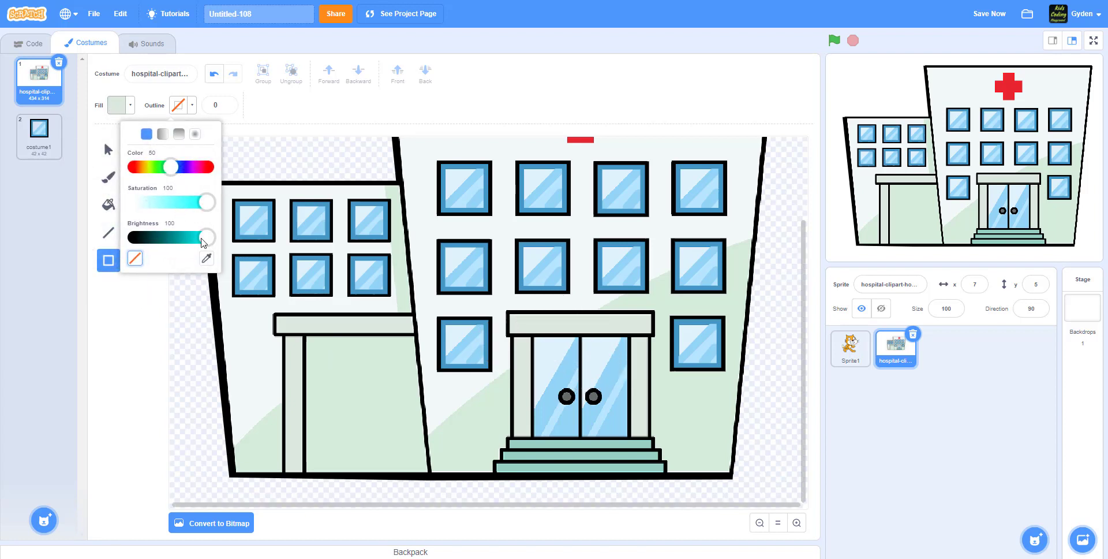
left_click_drag(203, 237, 129, 237)
left_click(232, 107)
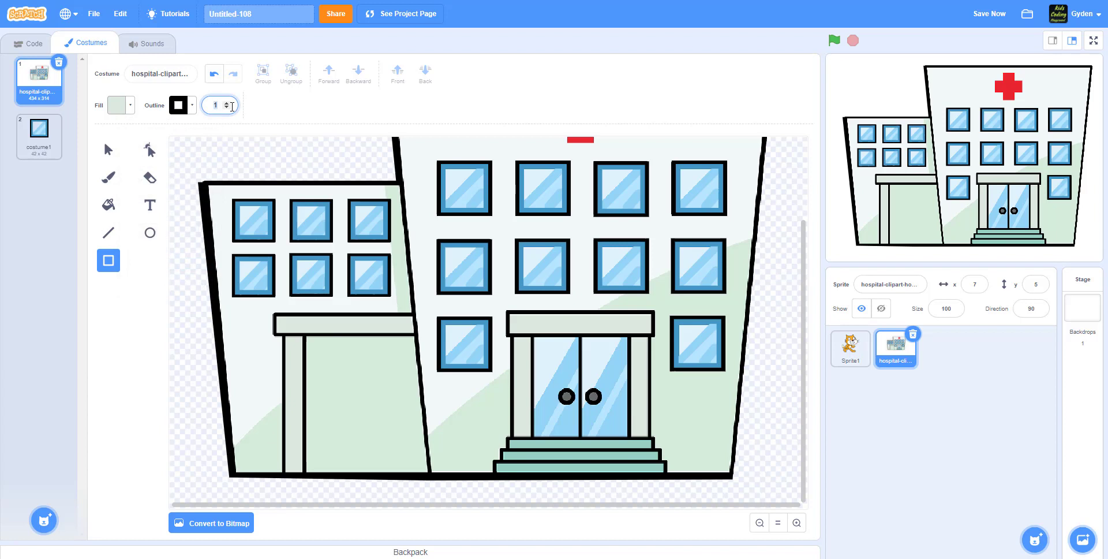
type("5")
key("Return")
left_click_drag(509, 316, 654, 341)
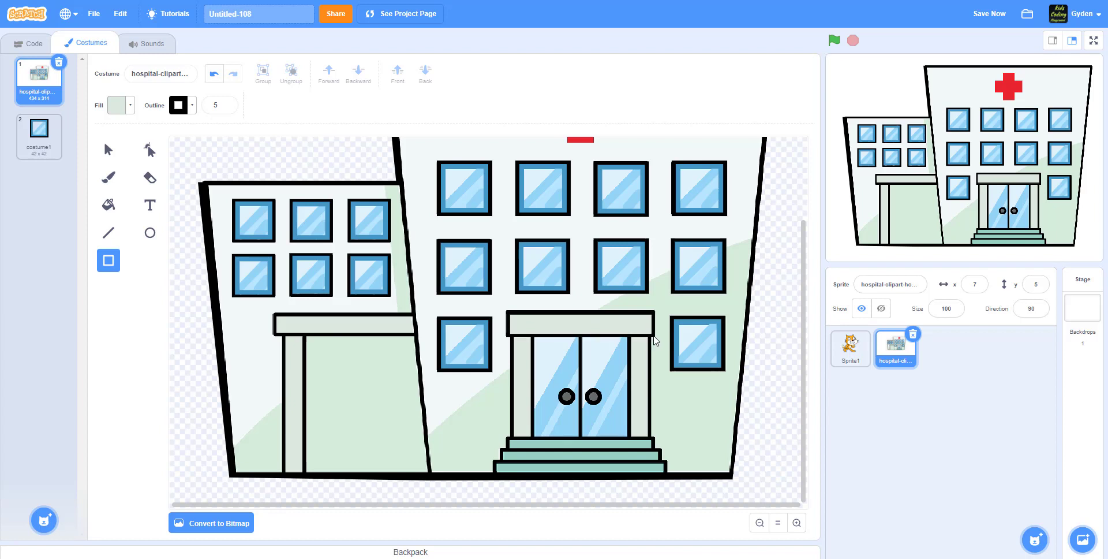
left_click_drag(654, 339, 654, 340)
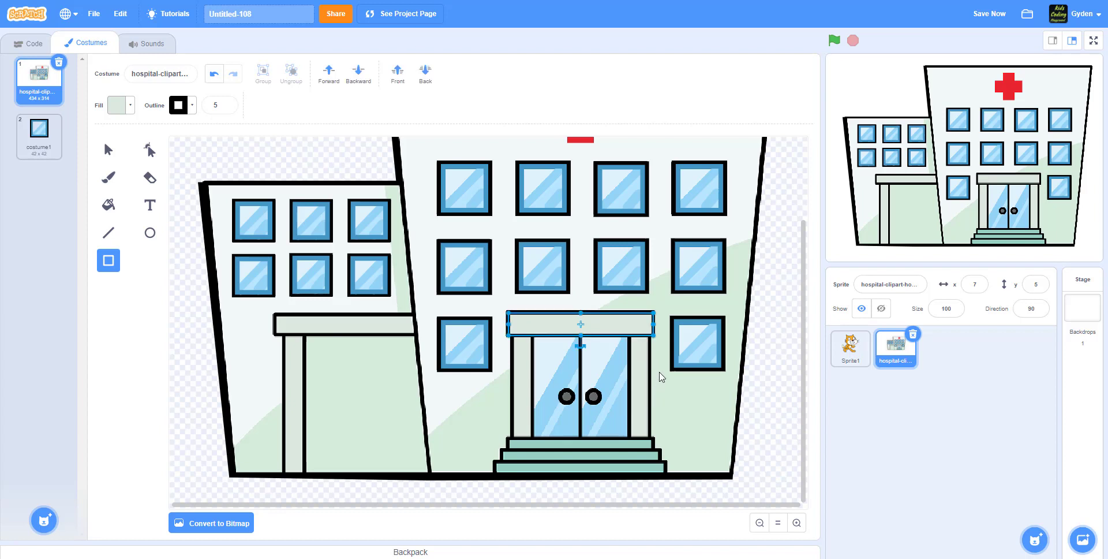
Step: Trace the two pillars on either side of the entrance doors with rectangles in the same fill and outline
left_click(661, 375)
left_click_drag(632, 338, 652, 439)
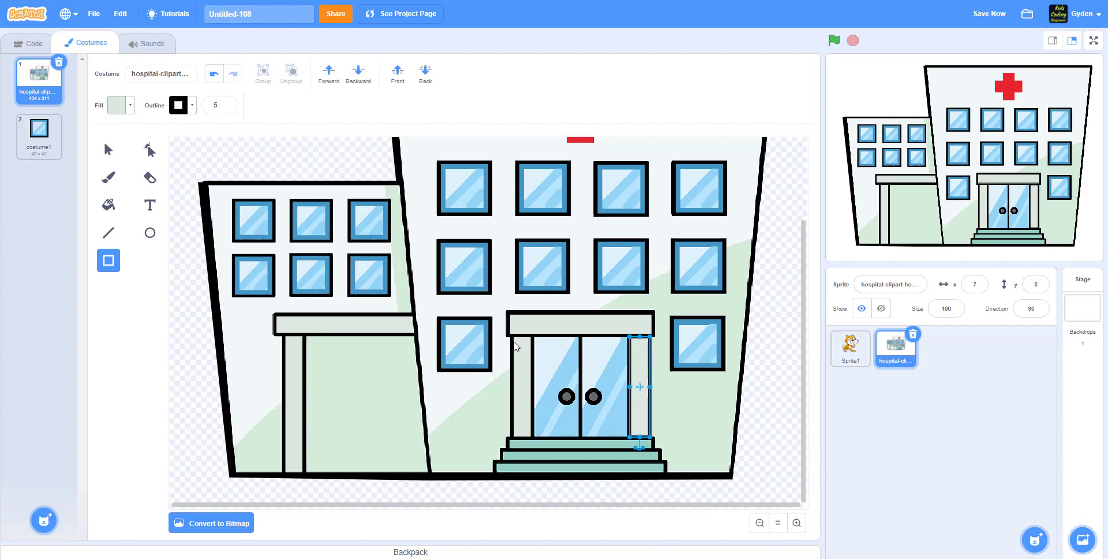
left_click_drag(516, 341, 533, 439)
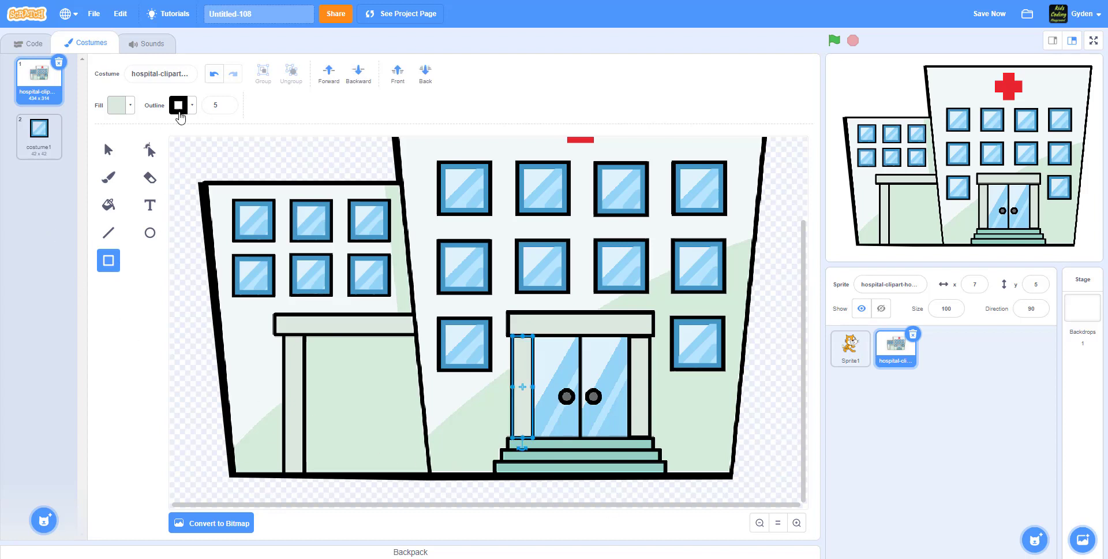
Step: Trace the three entrance steps with rectangles filled with the teal sampled from the clipart's steps, keeping the black outline of width 5
left_click(123, 111)
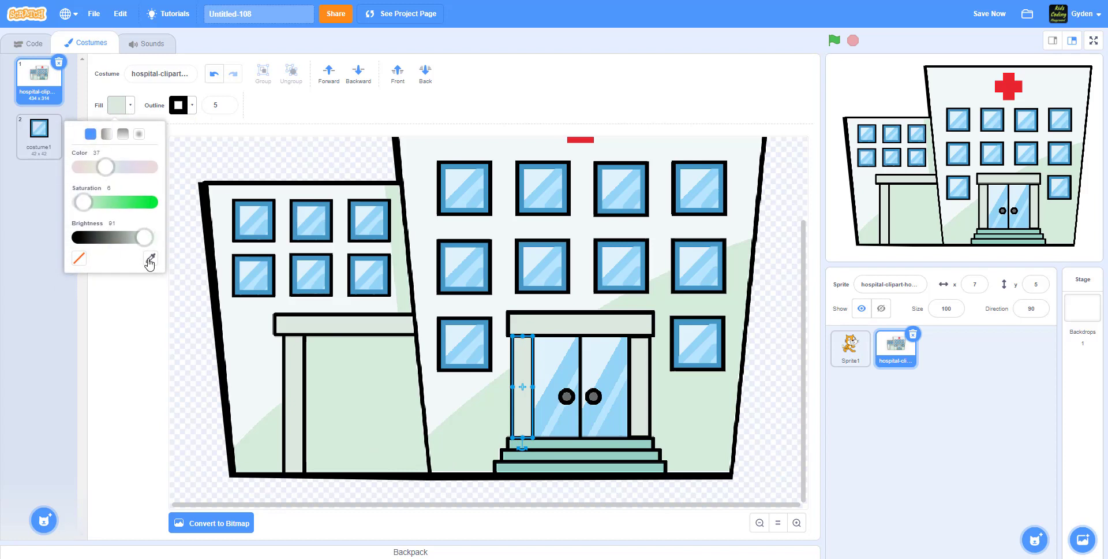
left_click(150, 258)
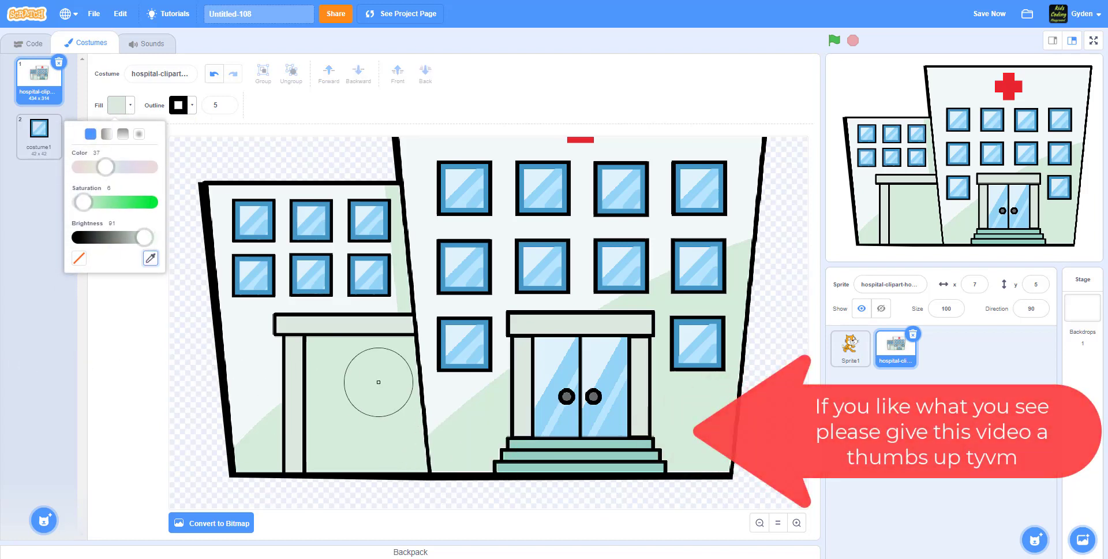
left_click(375, 399)
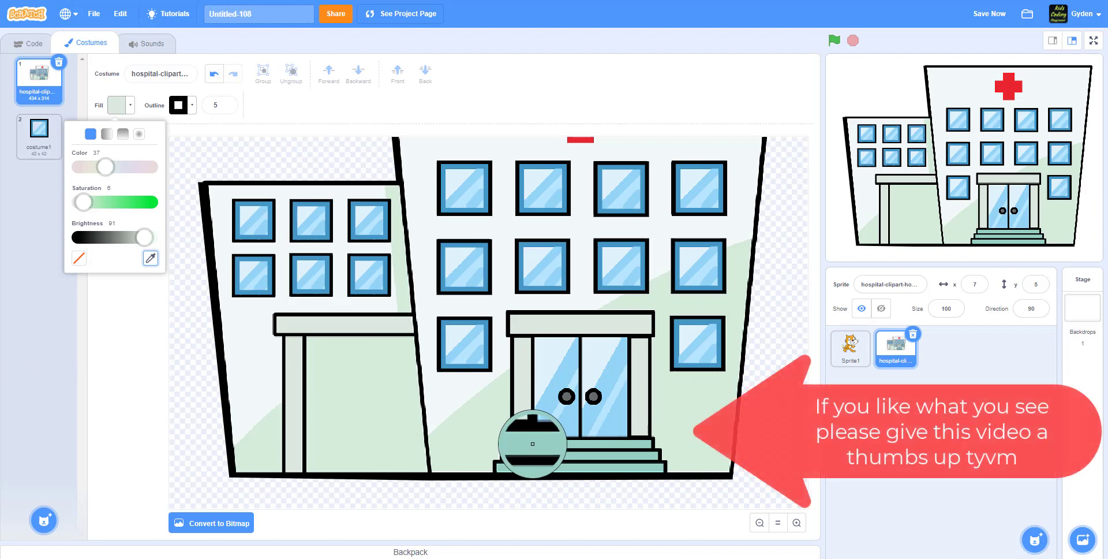
left_click(531, 454)
left_click(87, 373)
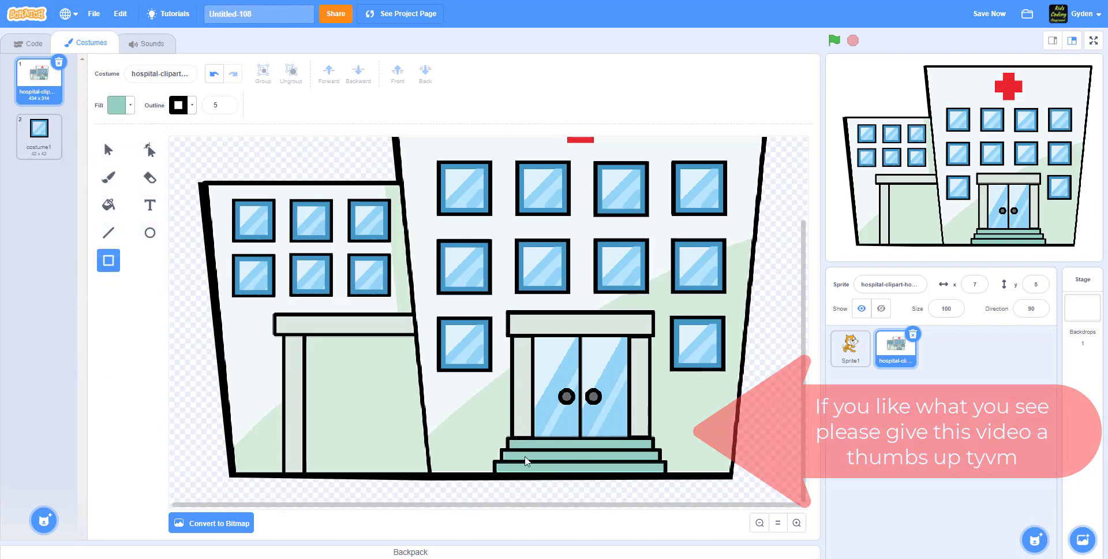
left_click_drag(506, 438, 655, 456)
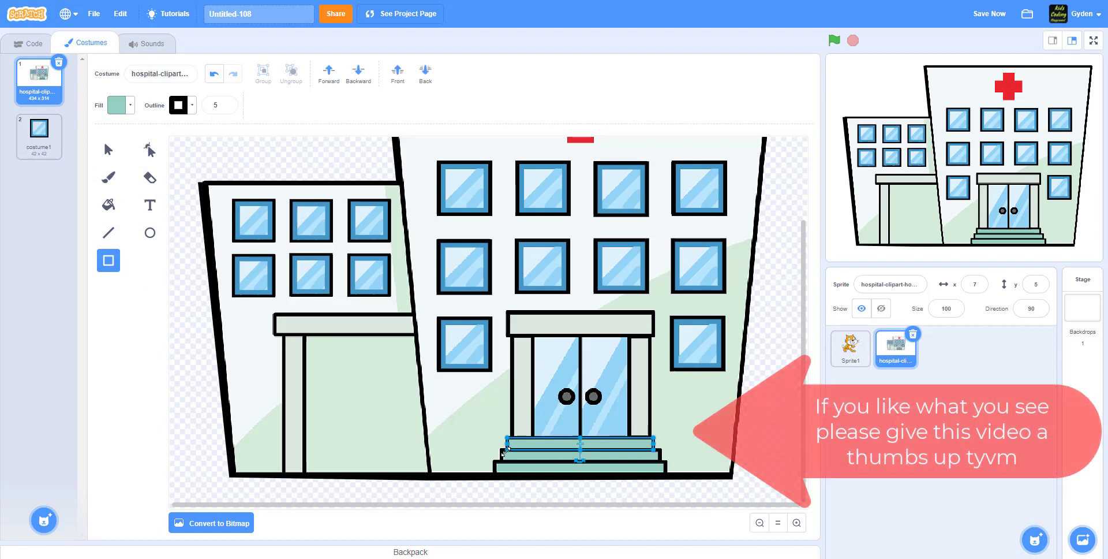
left_click_drag(502, 455, 664, 466)
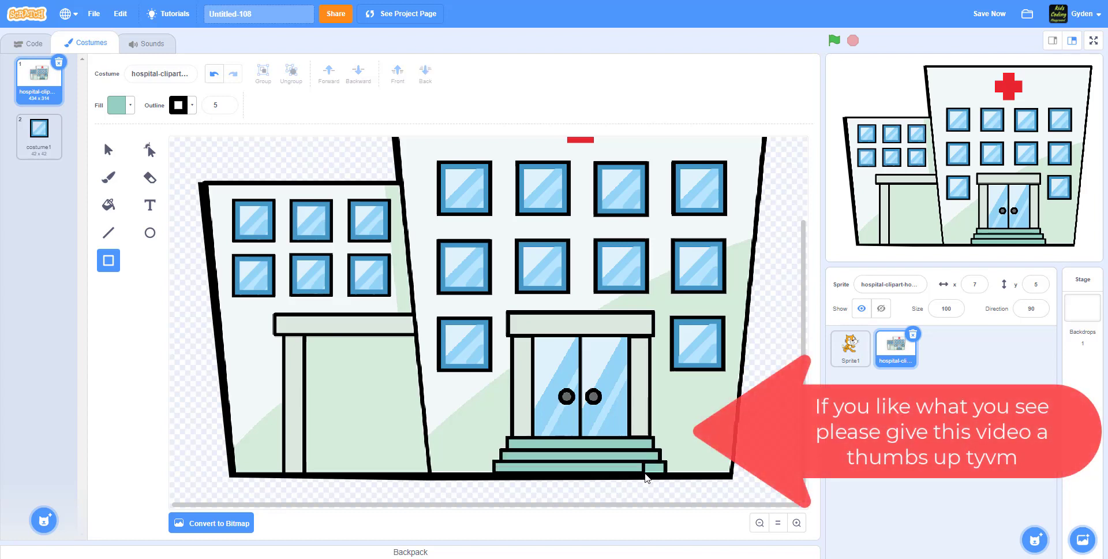
left_click_drag(668, 478, 668, 478)
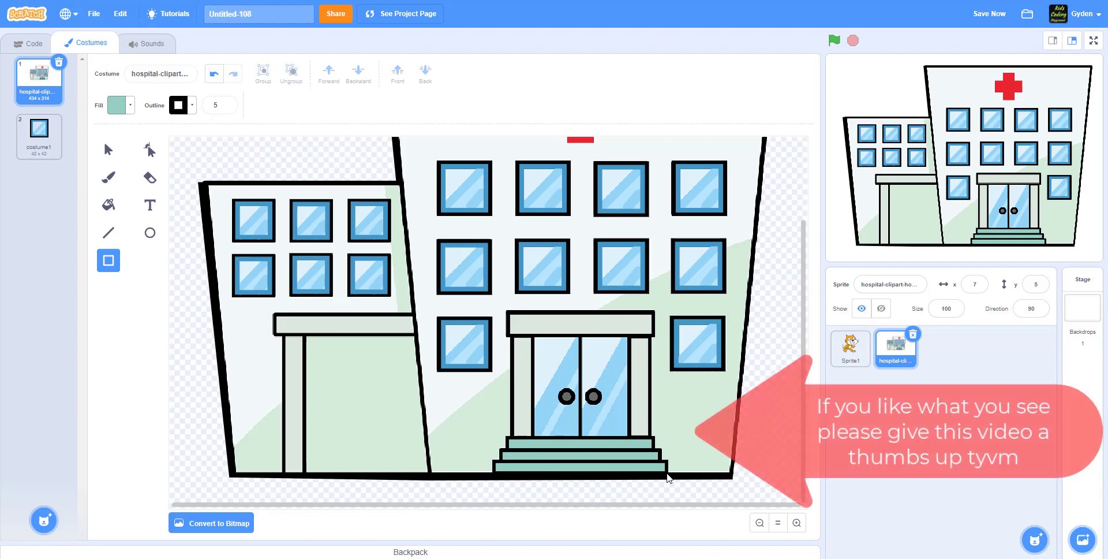
left_click(794, 446)
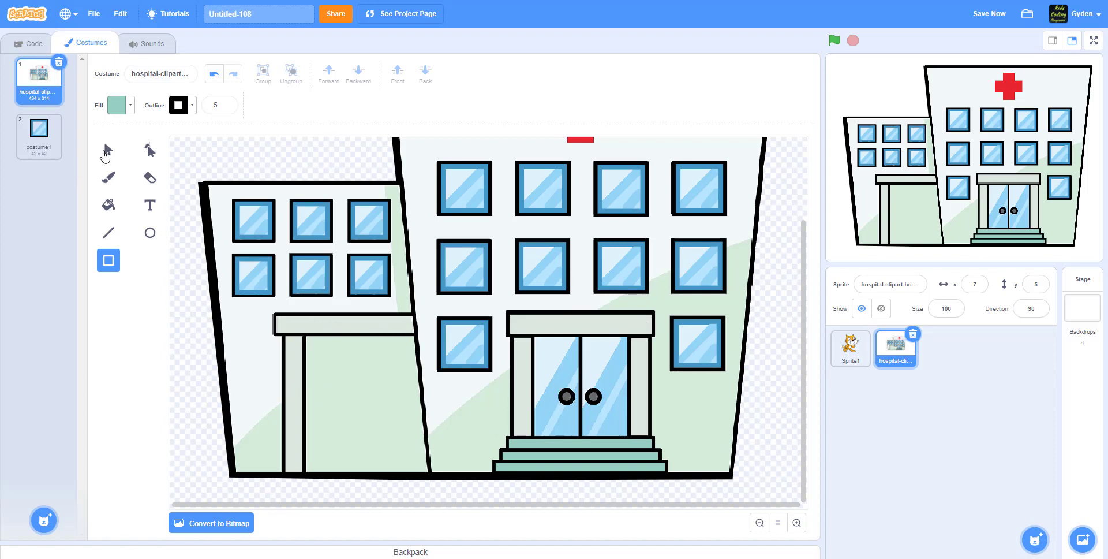
Step: Trace the lower wing's canopy beam and pillar with rectangles in the entrance beam's fill and outline, sending the canopy beam backward
left_click(108, 151)
left_click(520, 323)
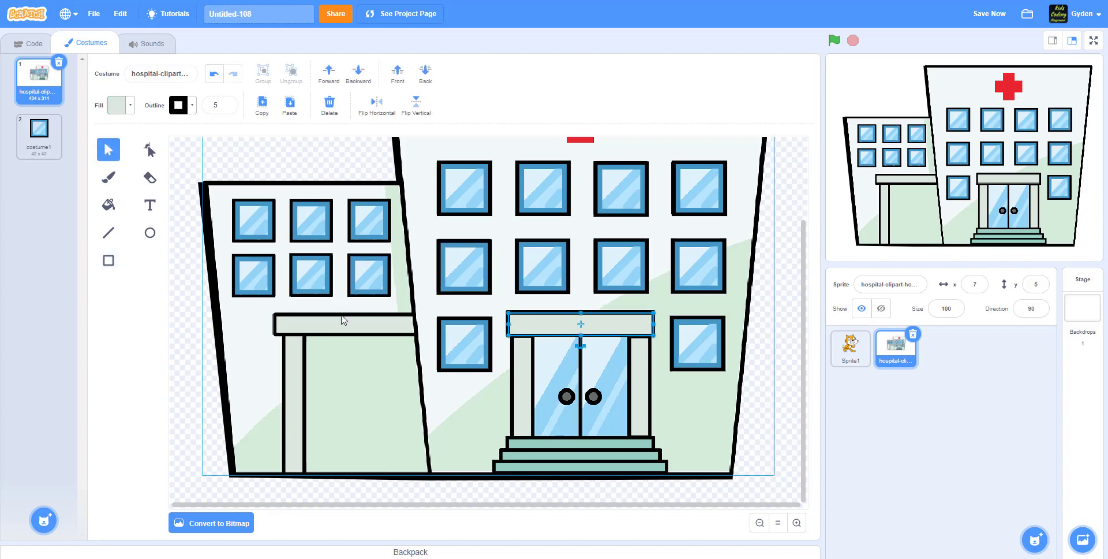
left_click(108, 261)
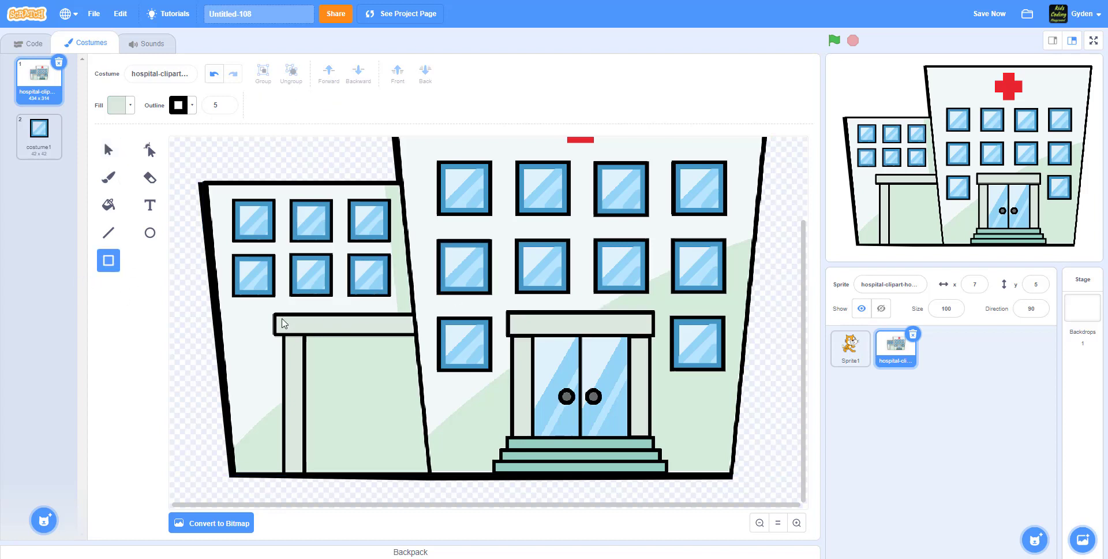
left_click_drag(277, 316, 416, 335)
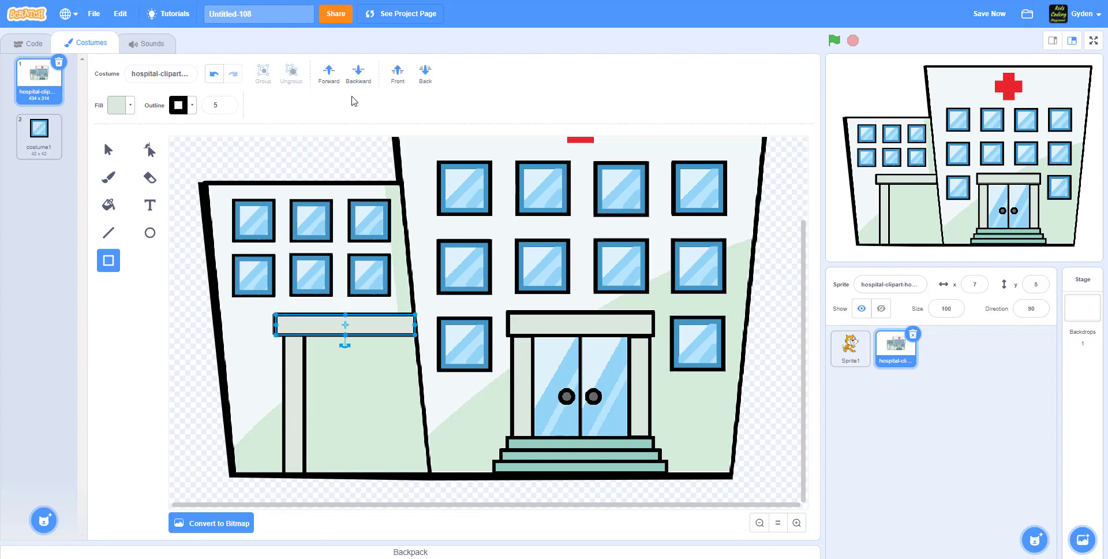
left_click(358, 71)
left_click(174, 373)
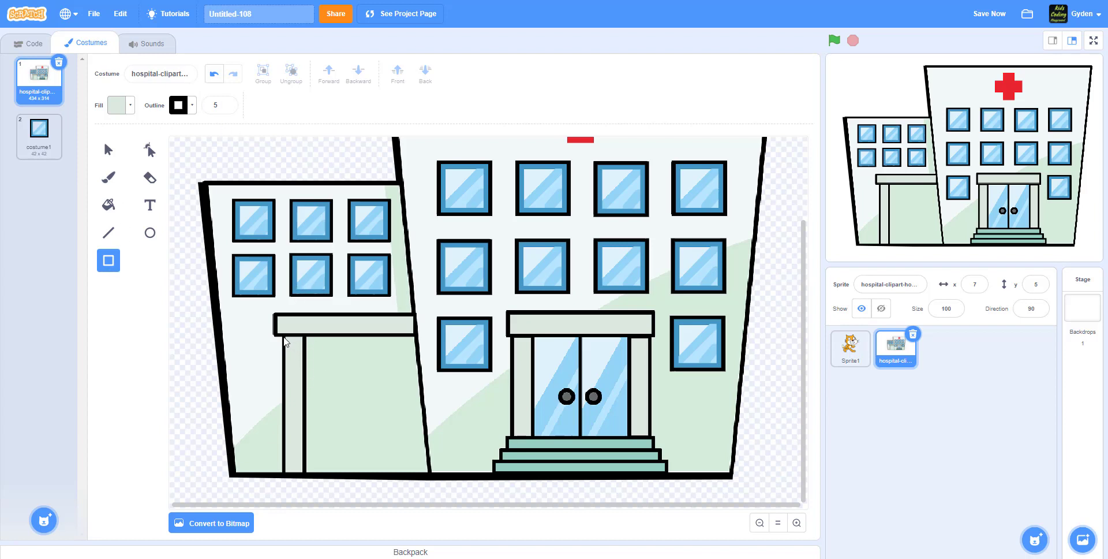
left_click_drag(284, 336, 307, 476)
left_click(178, 437)
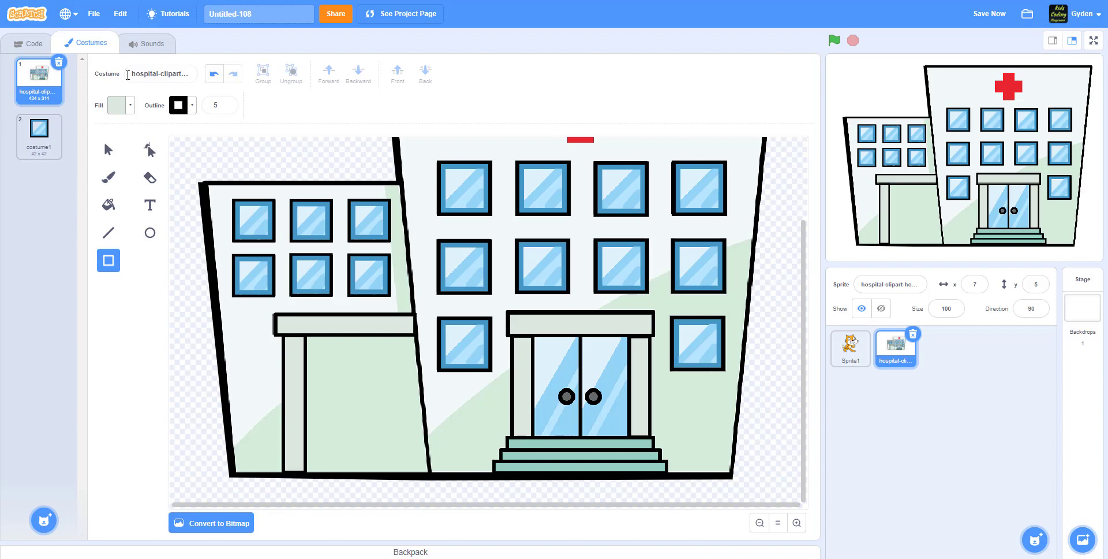
Step: Outline both entrance doors with unfilled rectangles in black, using an outline width of 5
left_click(117, 110)
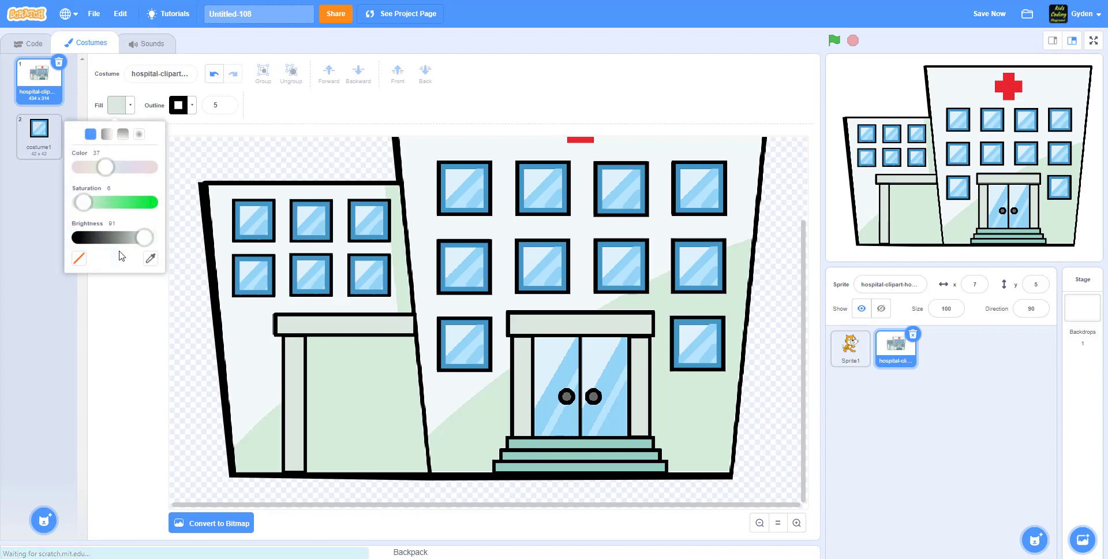
left_click(79, 258)
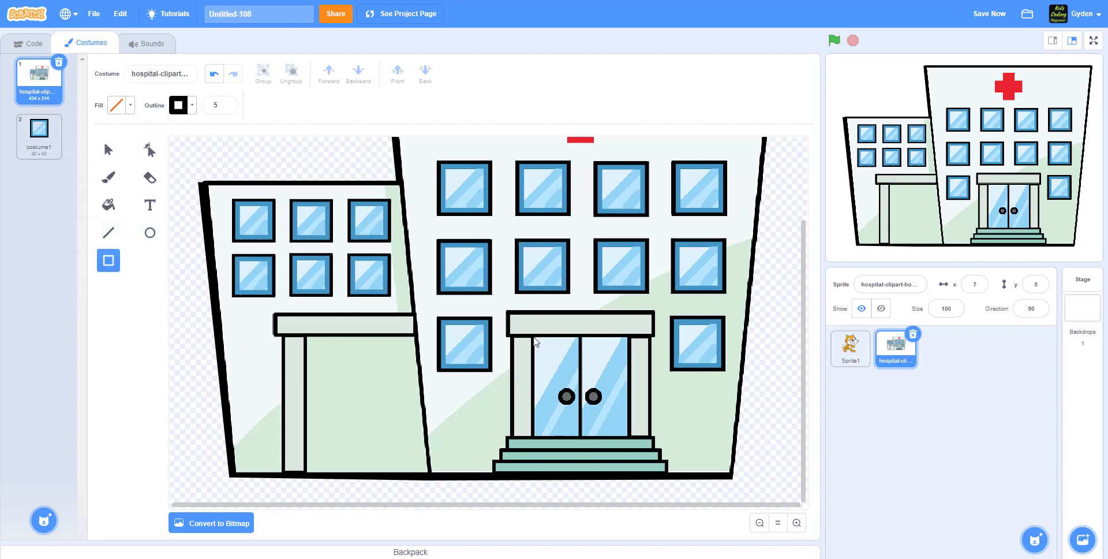
left_click_drag(535, 337, 581, 436)
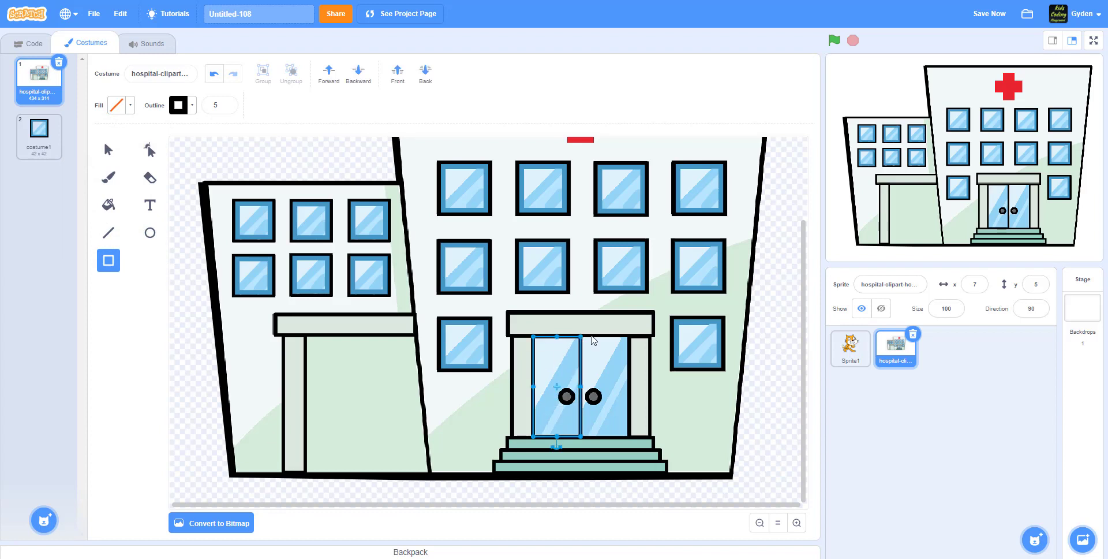
left_click(685, 406)
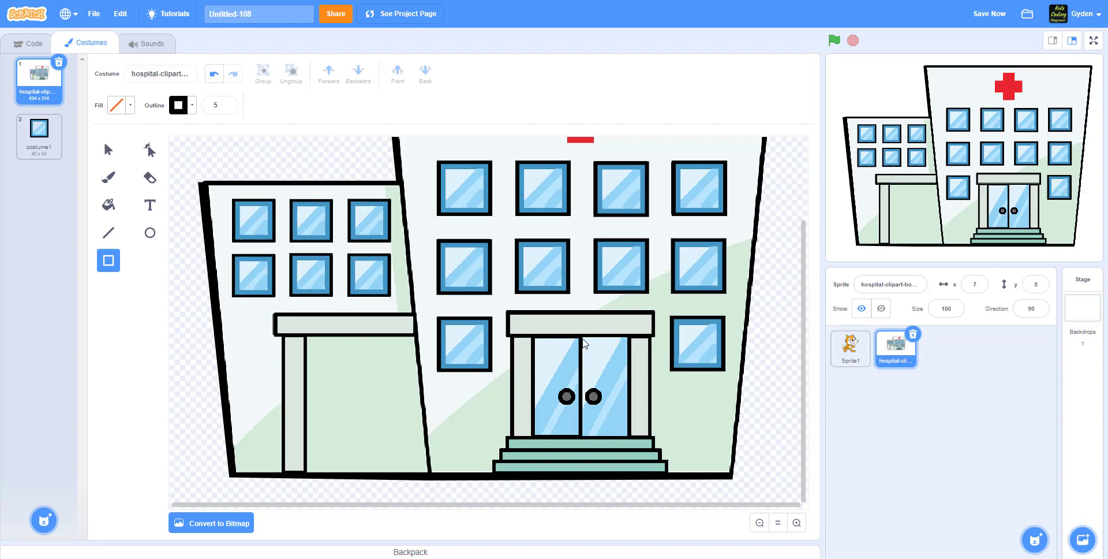
left_click_drag(583, 337, 631, 437)
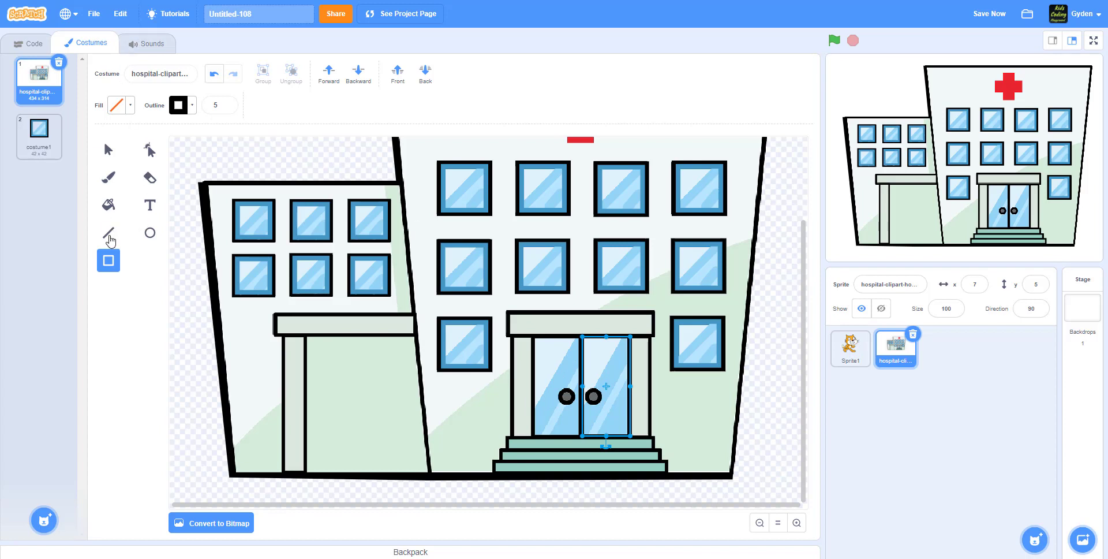
Step: Set the Line tool to a width of 15 and the light blue sampled from the entrance door's glass
left_click(109, 232)
left_click(236, 106)
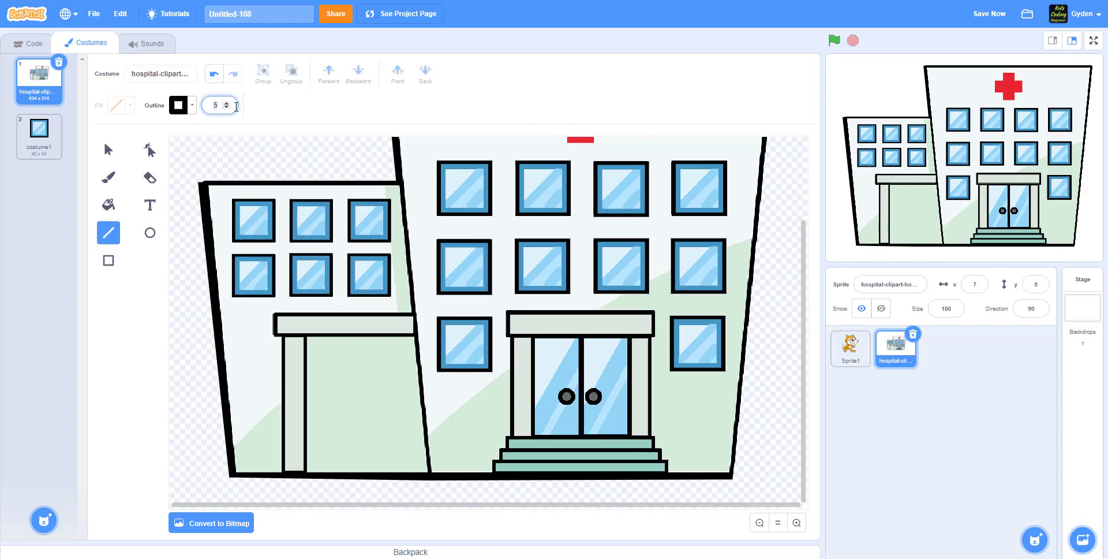
type("15")
left_click(179, 106)
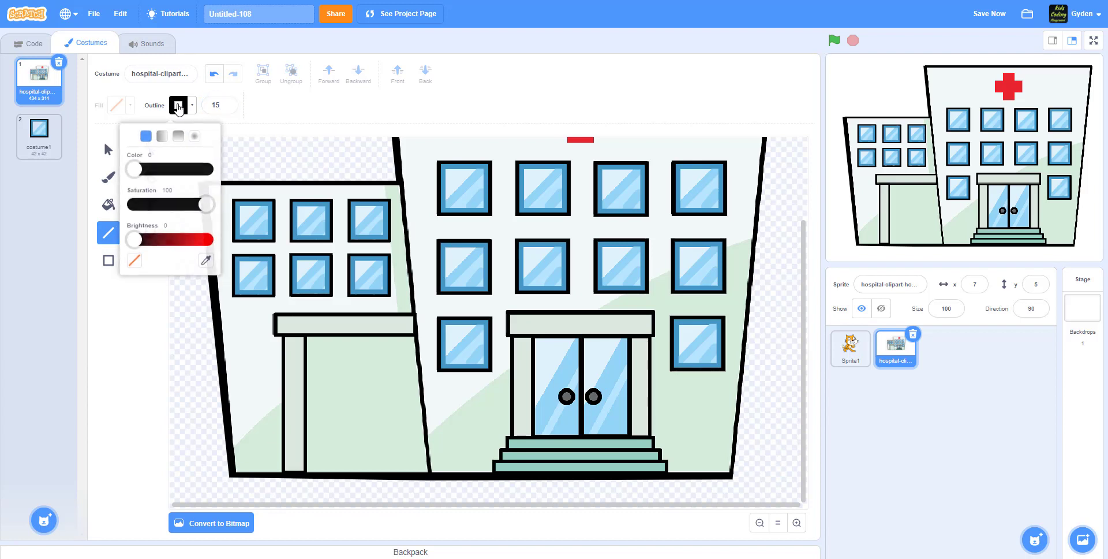
left_click(207, 260)
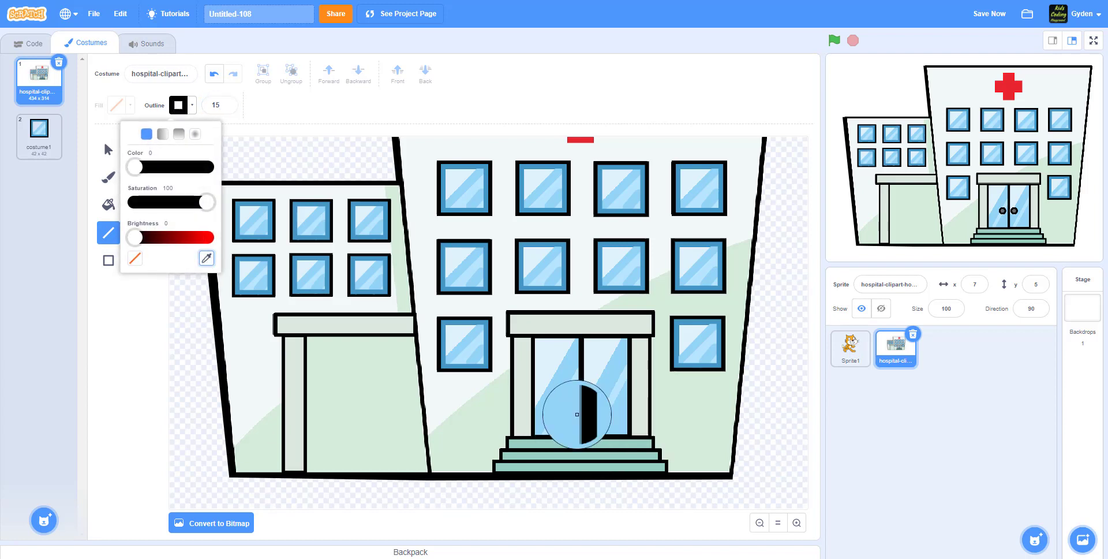
left_click(544, 410)
left_click(168, 416)
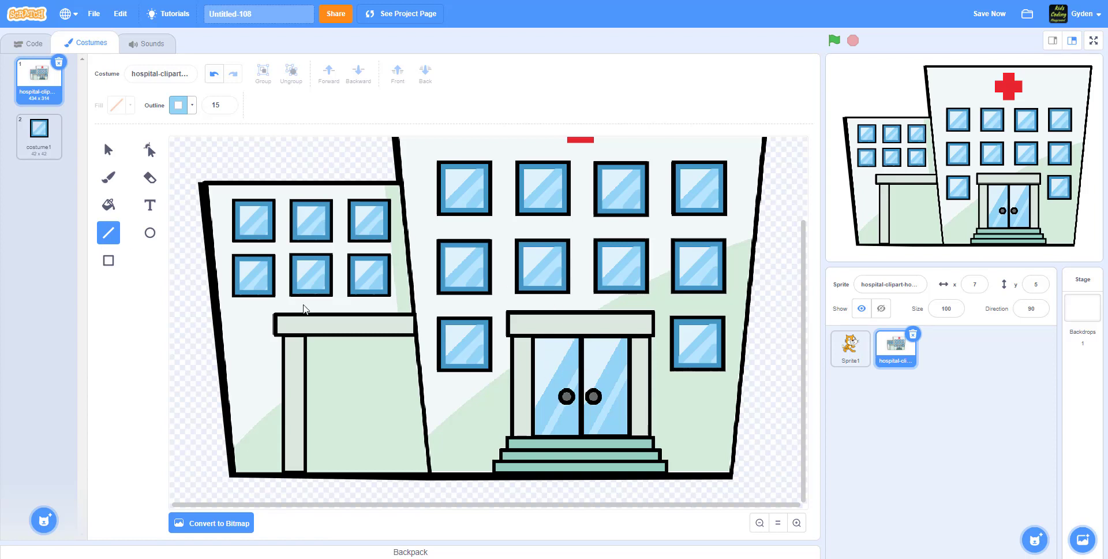
Step: Cover the left entrance door's glass with an outline-free rectangle in the very pale blue sampled from that glass, sent to the back
left_click(108, 263)
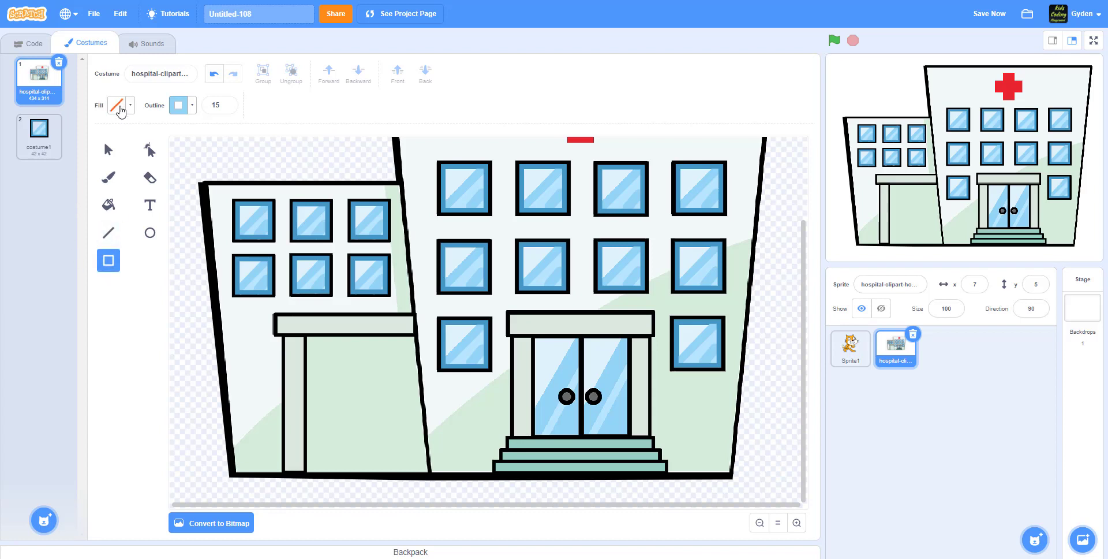
left_click(118, 106)
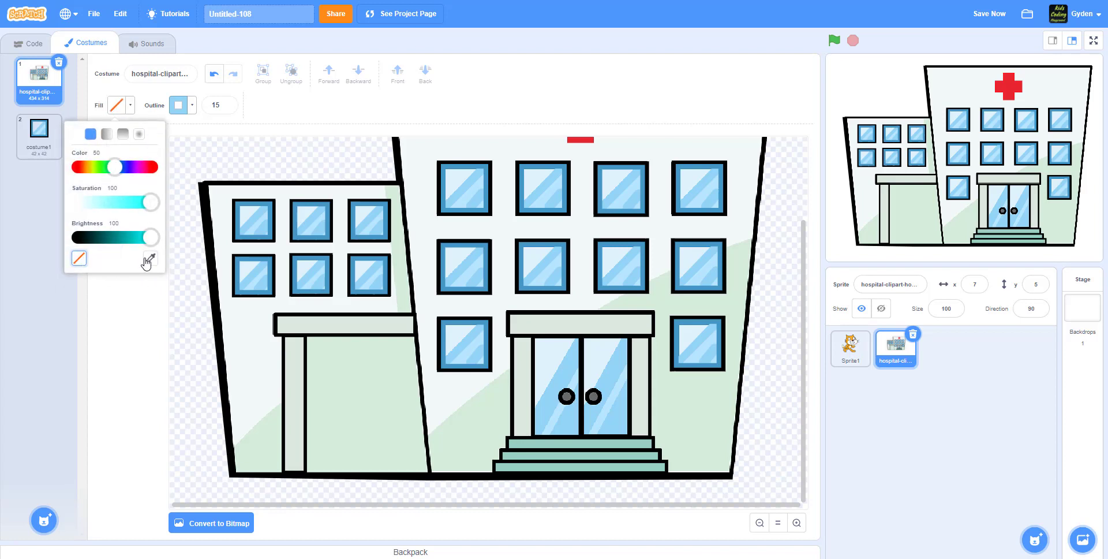
left_click(149, 258)
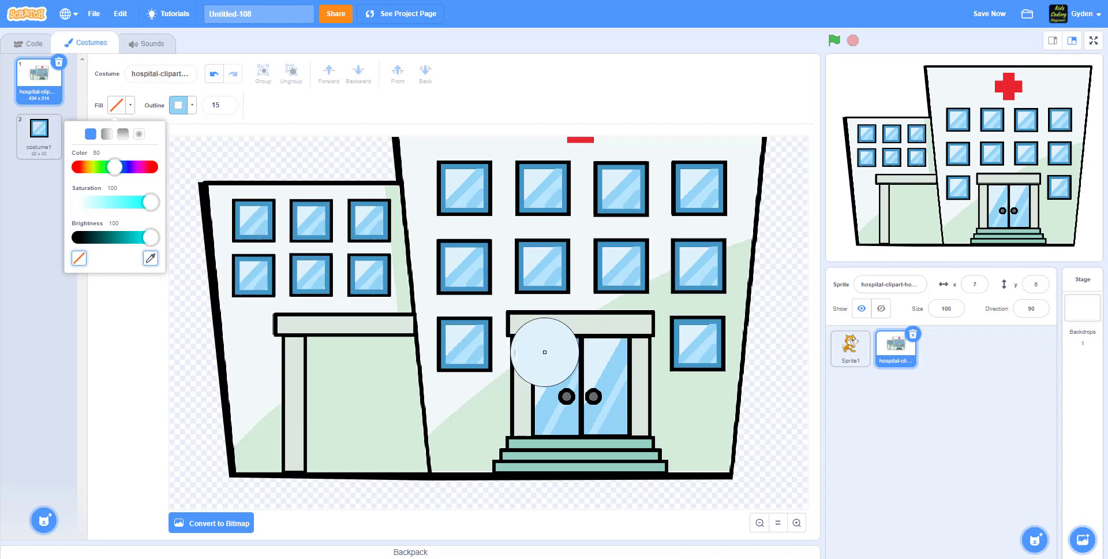
left_click(544, 349)
left_click(178, 105)
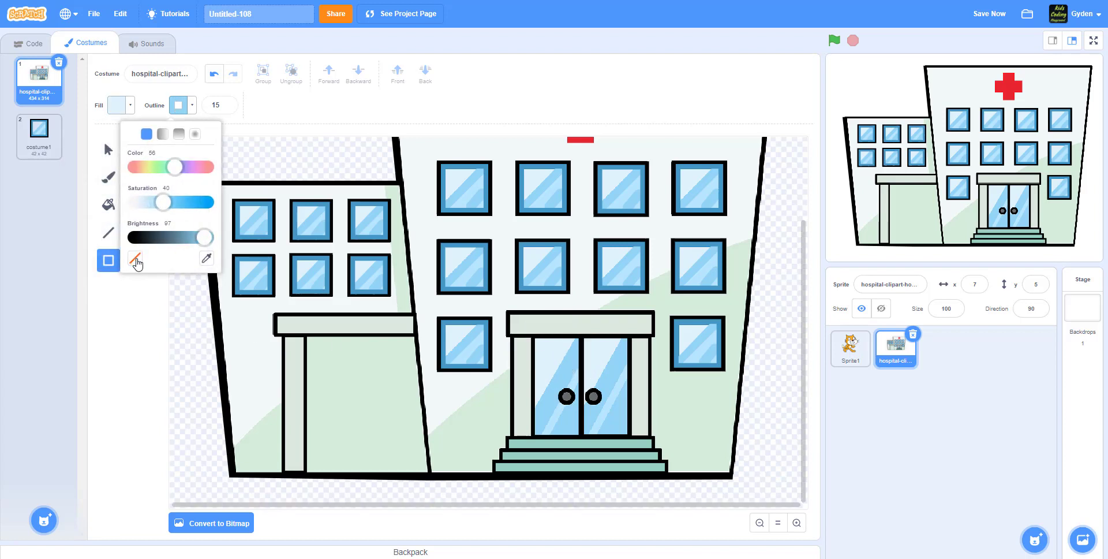
left_click(136, 261)
left_click(126, 373)
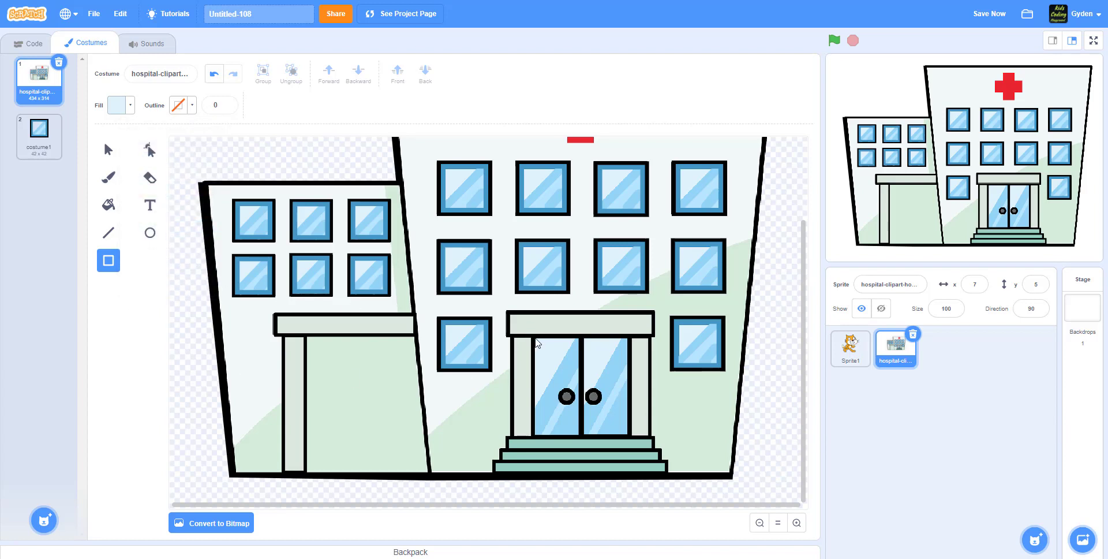
left_click_drag(544, 358, 581, 439)
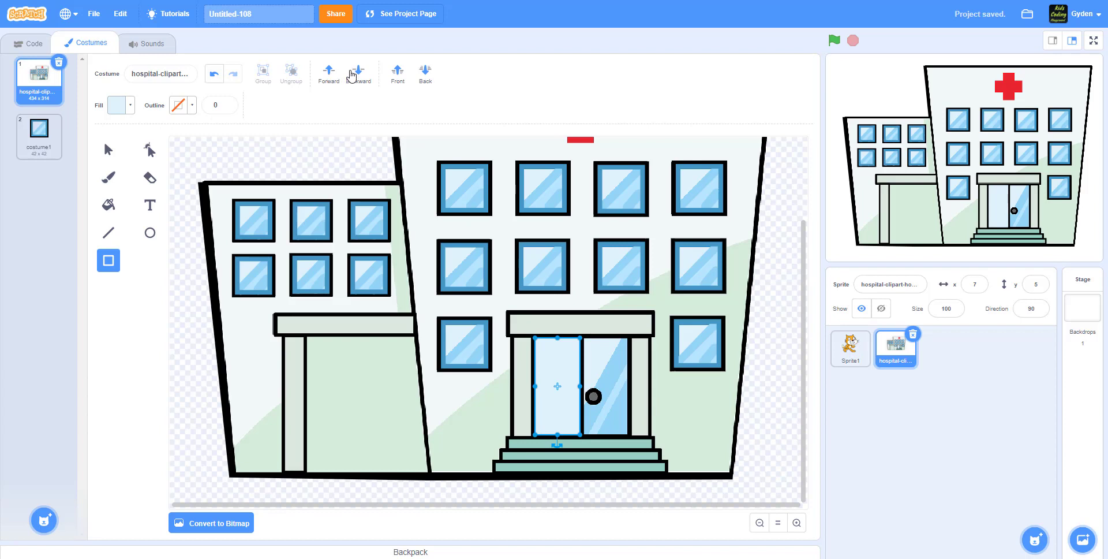
left_click(357, 73)
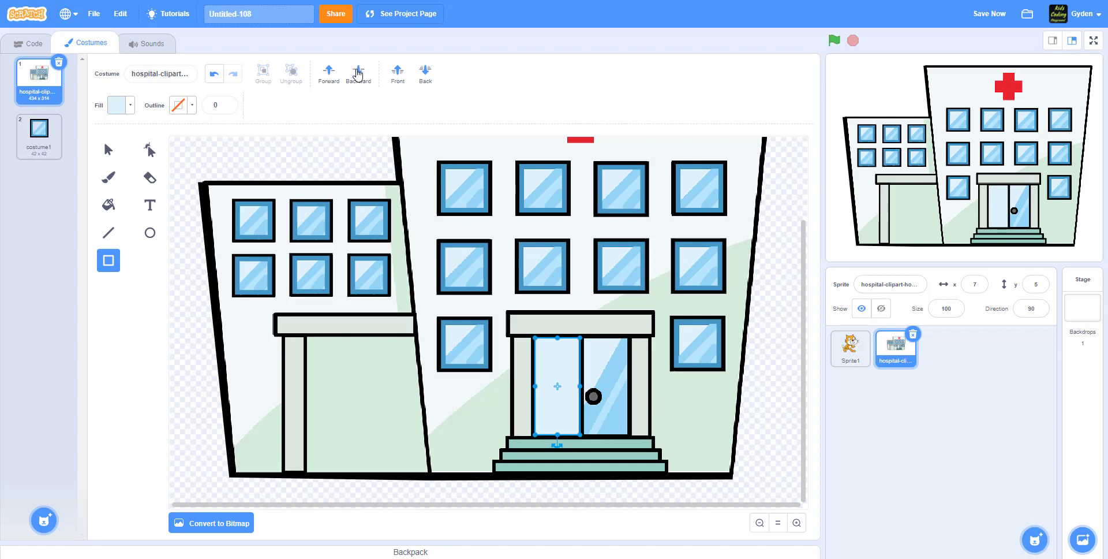
left_click(425, 73)
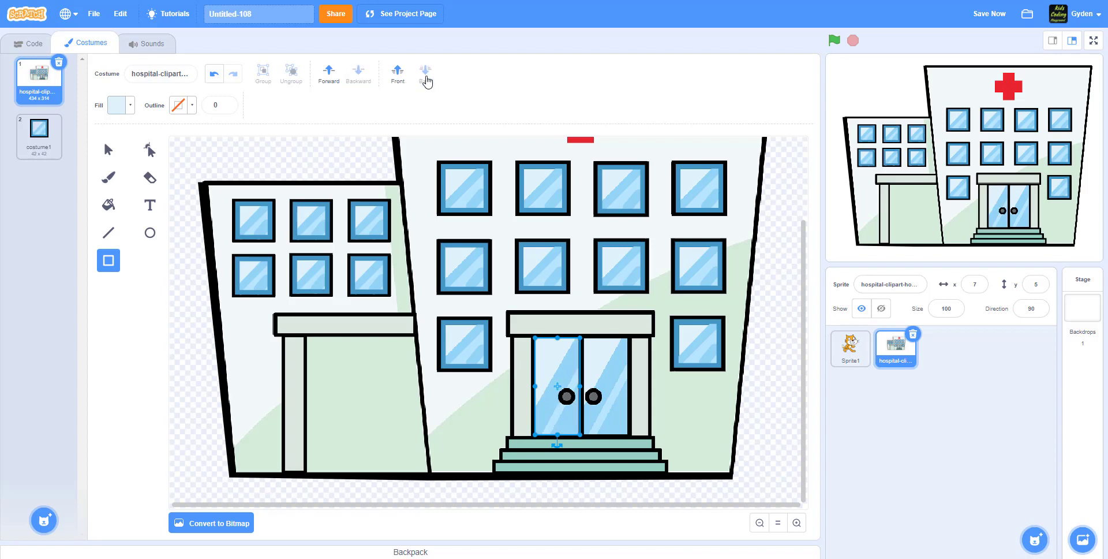
Step: Cover the right entrance door's glass with a matching very pale blue rectangle and send it to the back
left_click(767, 404)
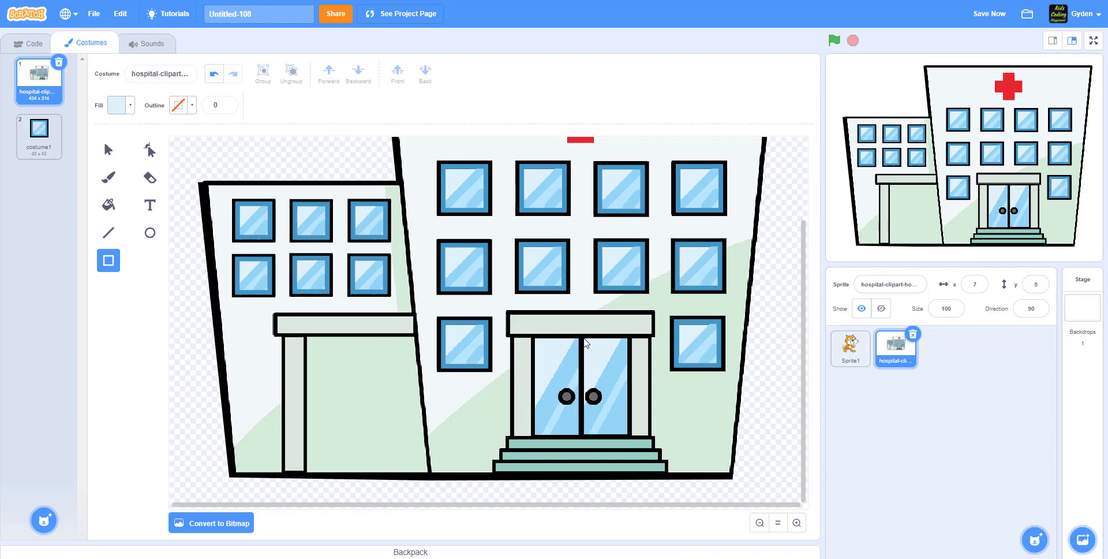
mouse_move(625, 396)
left_mouse_down()
mouse_move(635, 446)
mouse_move(629, 434)
left_mouse_up()
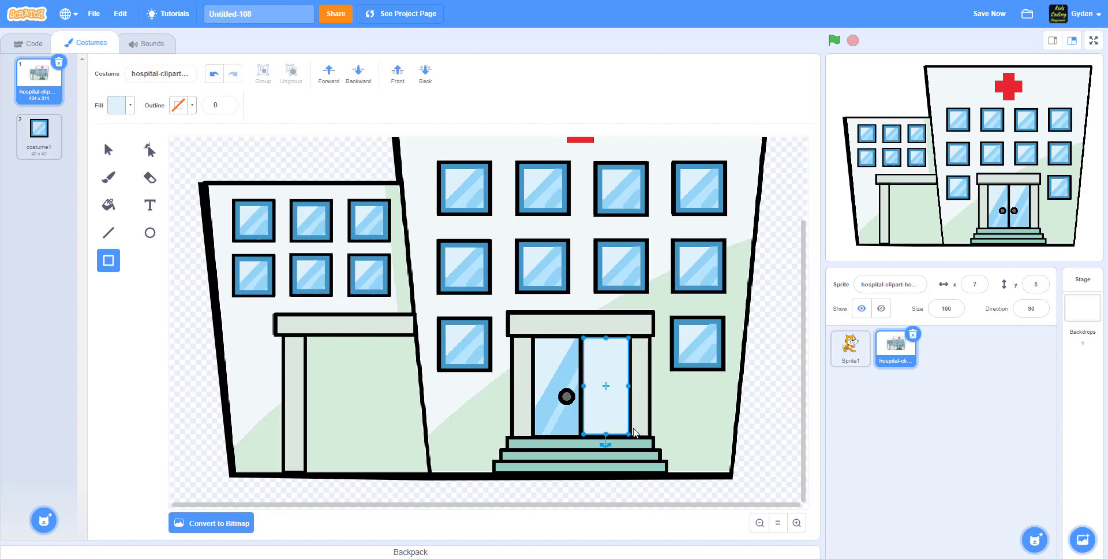
left_click(425, 74)
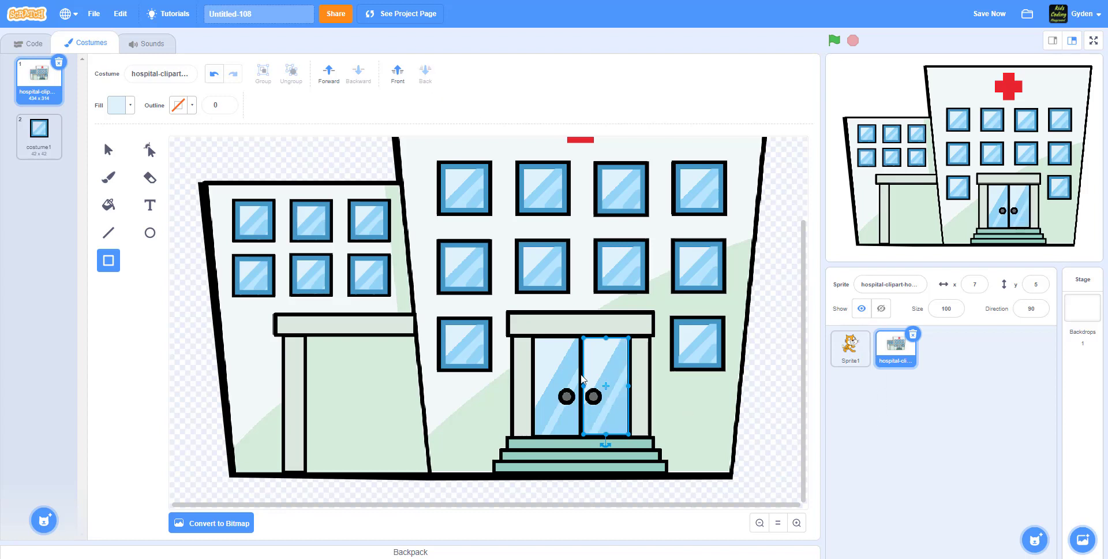
Step: Draw a diagonal line of width 15 across the left door in the light blue sampled from its glass
left_click(108, 235)
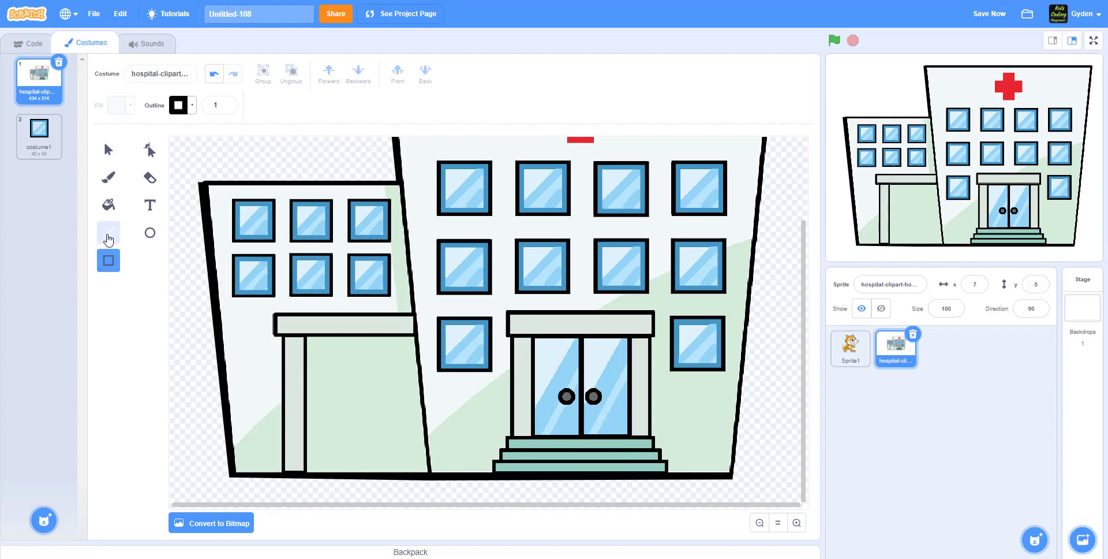
left_click(108, 235)
left_click(178, 106)
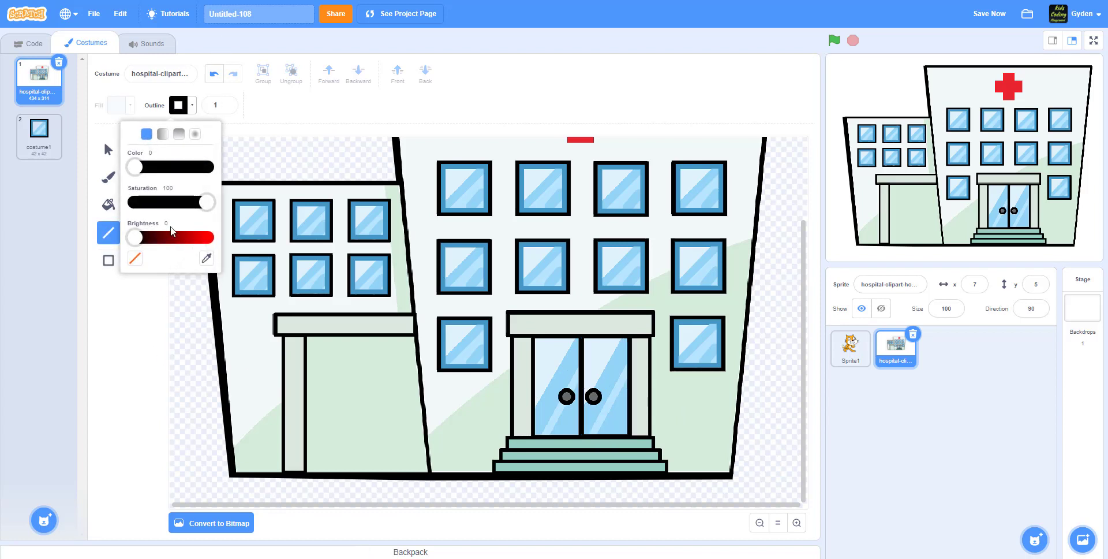
left_click(206, 259)
left_click(560, 372)
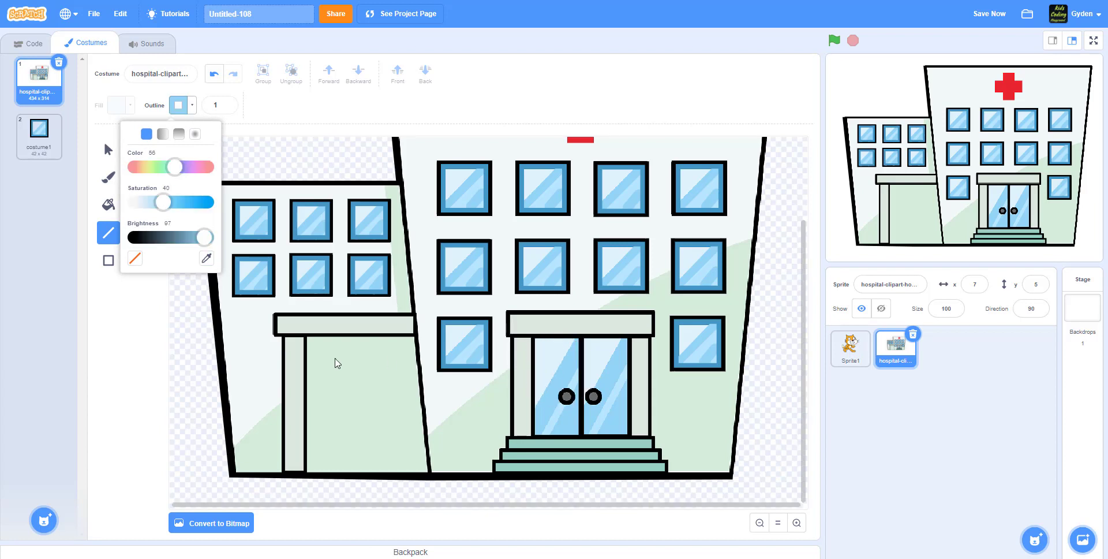
left_click(158, 362)
left_click(221, 113)
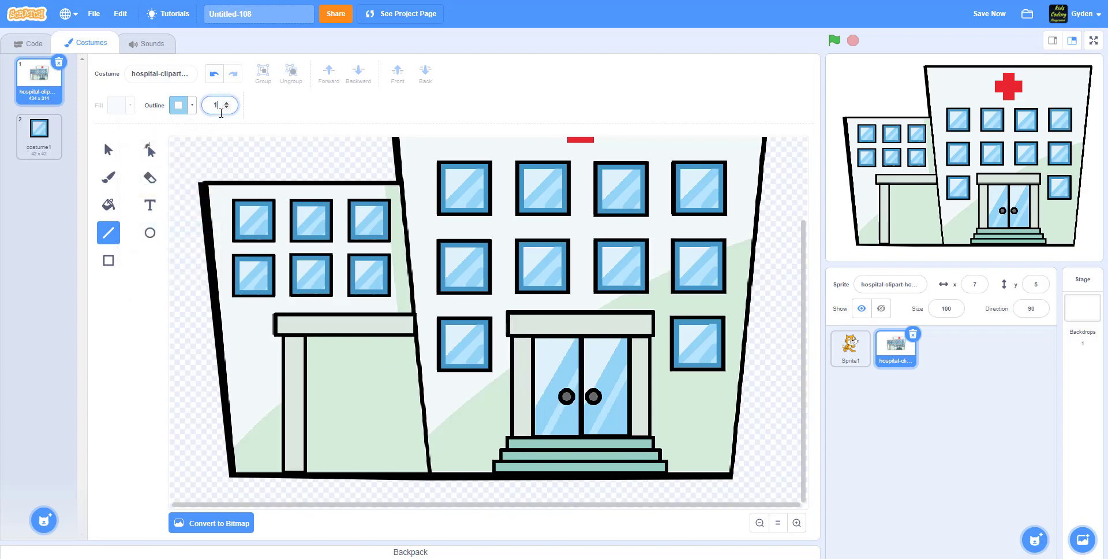
type("5")
left_click(123, 388)
left_click_drag(577, 355, 577, 348)
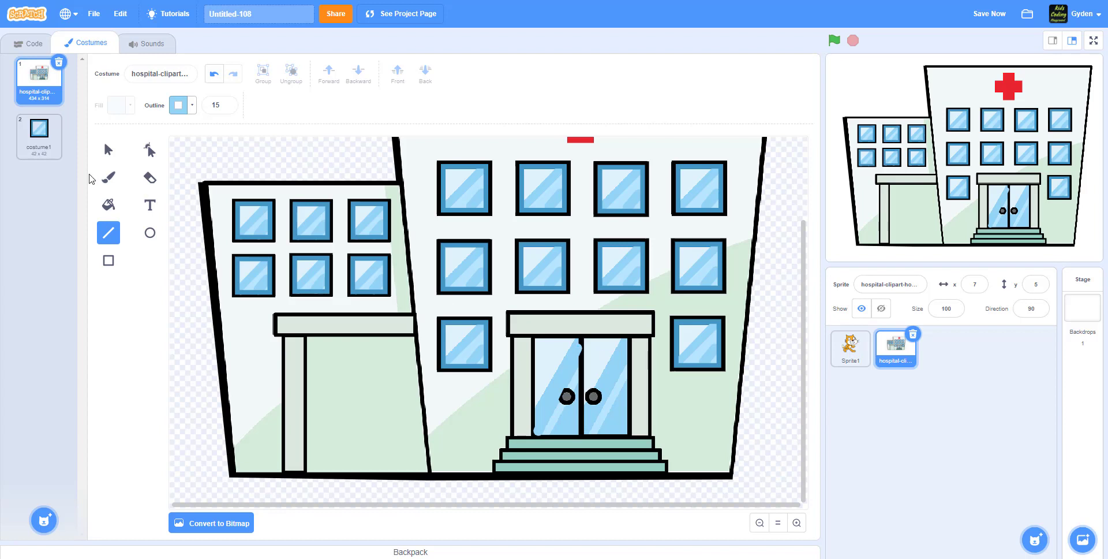
Step: Adjust the left door's diagonal stripe to fit the glass and place a copy of it across the right door
left_click(108, 150)
left_click(577, 348)
double_click(578, 349)
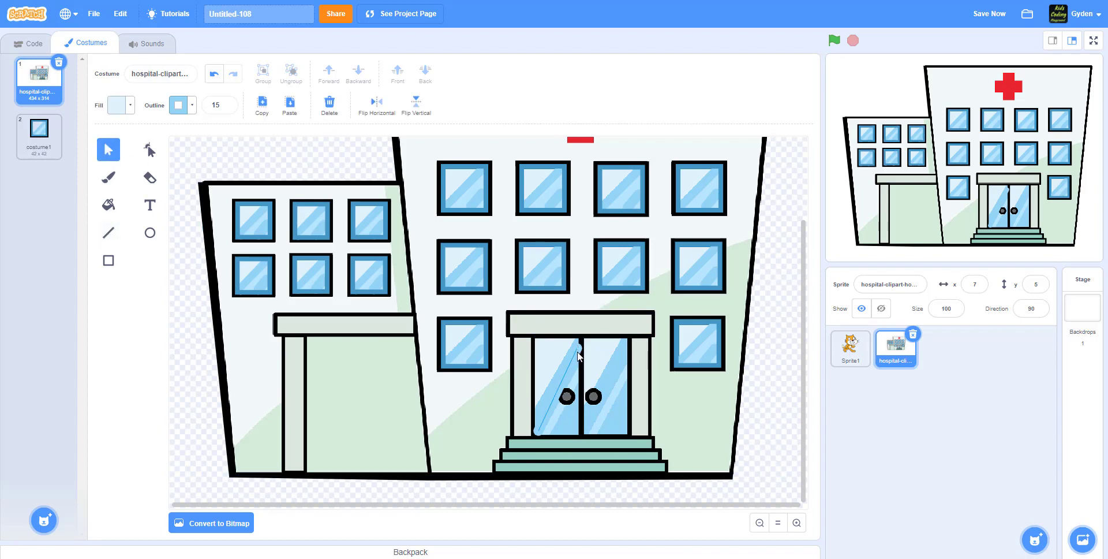
left_click_drag(579, 349, 576, 360)
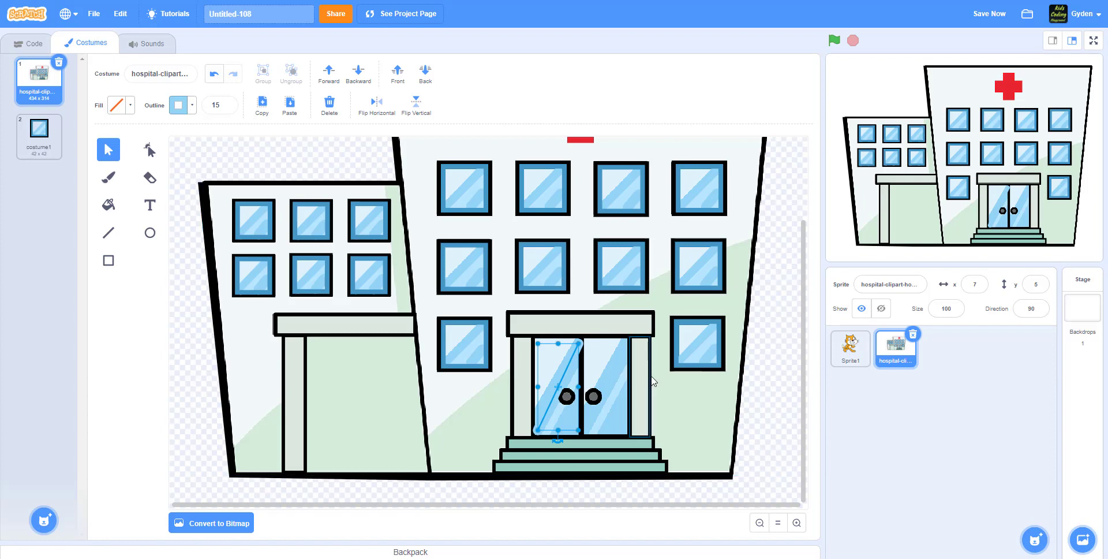
left_click_drag(565, 373, 615, 369)
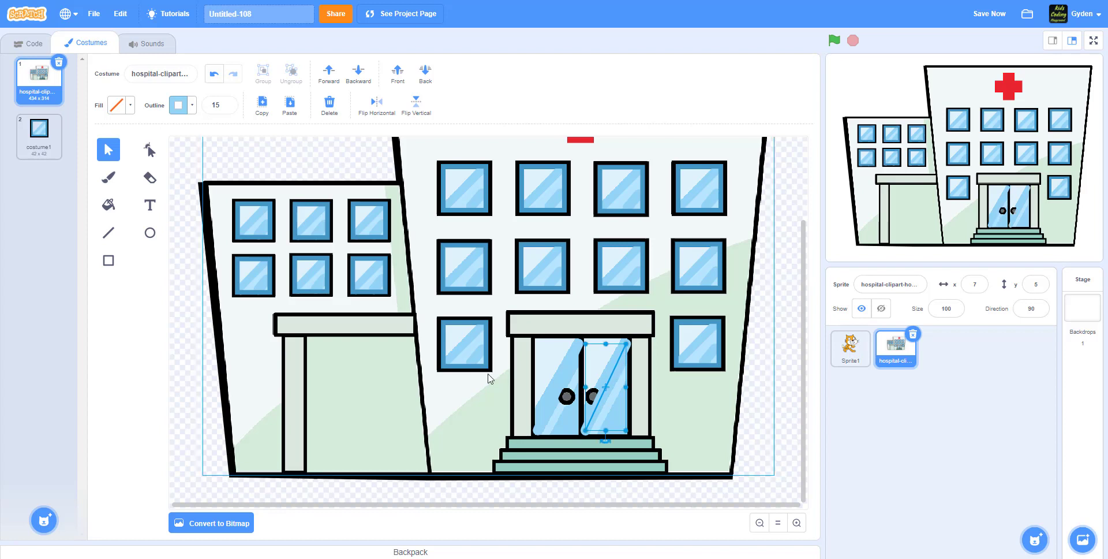
left_click(185, 397)
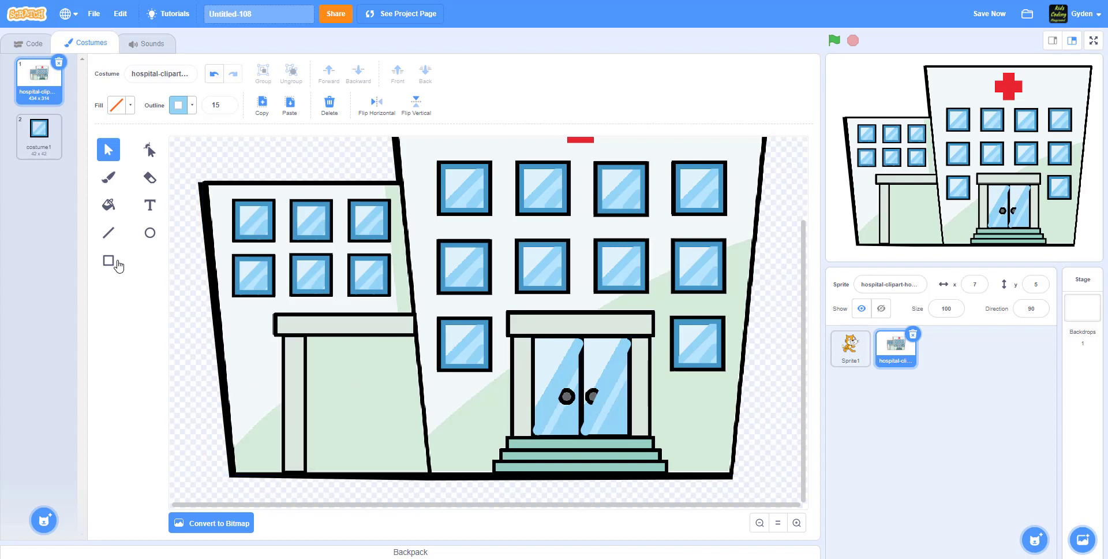
Step: Make an outline-free triangle beside the doors from a rectangle in the doors' light blue by deleting its upper-left corner point
left_click(108, 260)
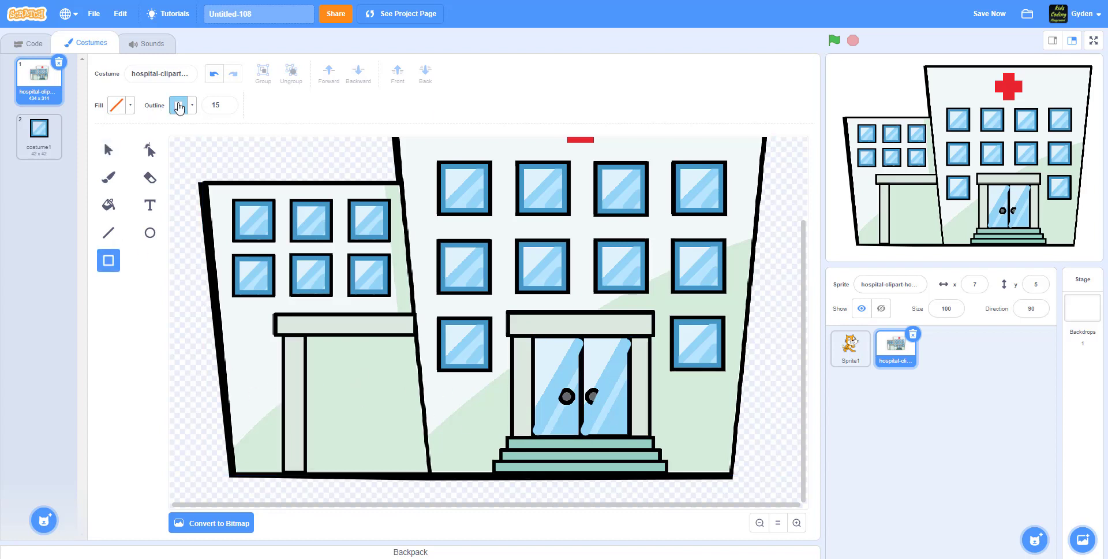
left_click(178, 105)
left_click(135, 258)
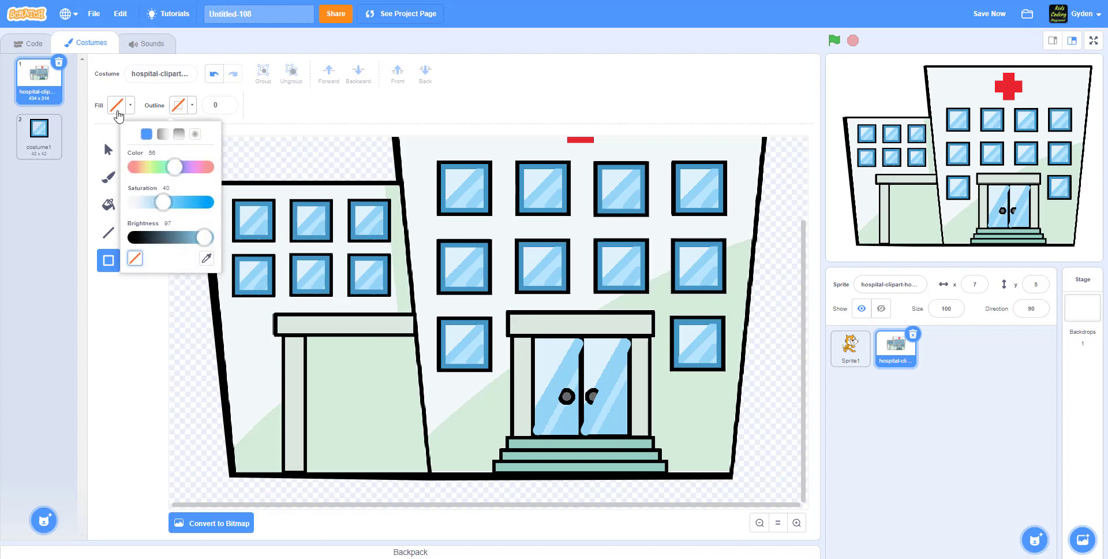
left_click(116, 106)
left_click(150, 258)
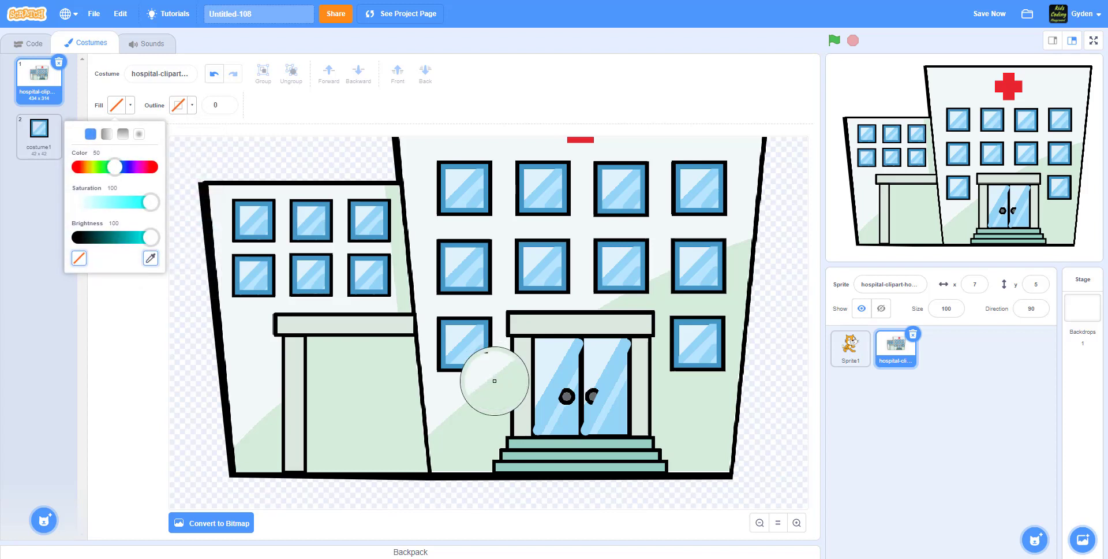
left_click(620, 419)
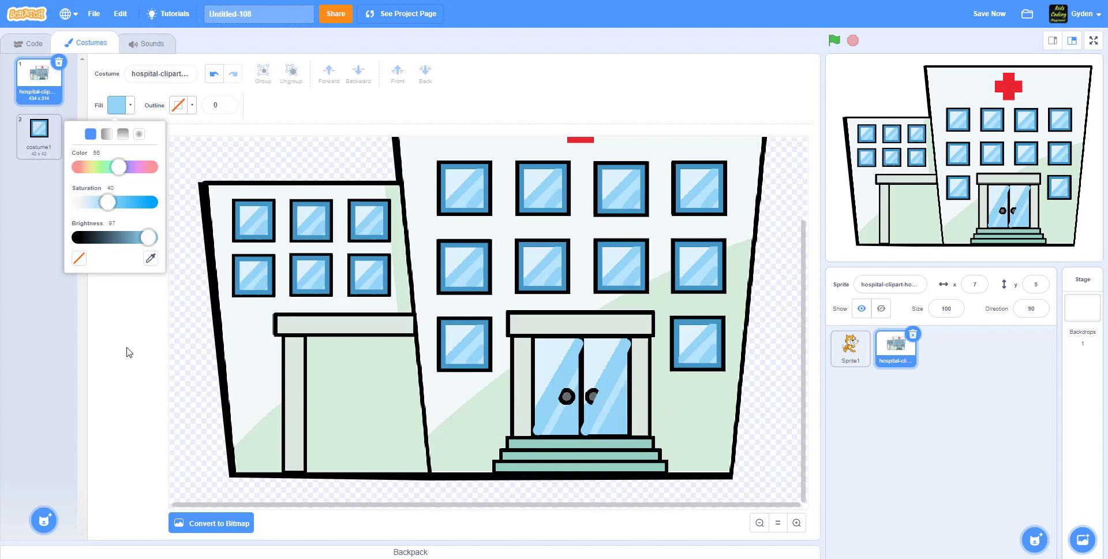
left_click(113, 332)
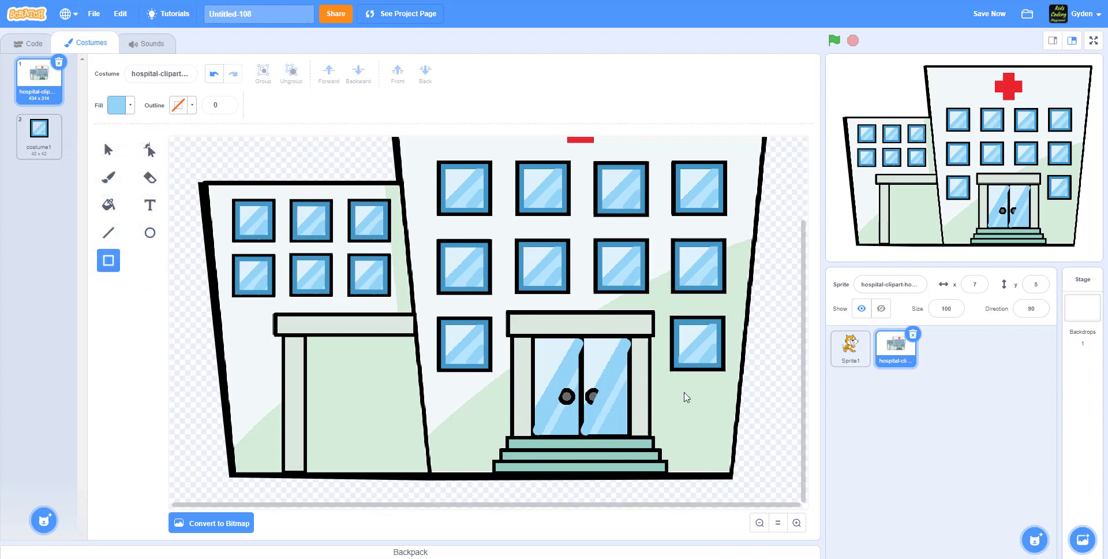
left_click_drag(686, 412, 714, 438)
left_click(150, 150)
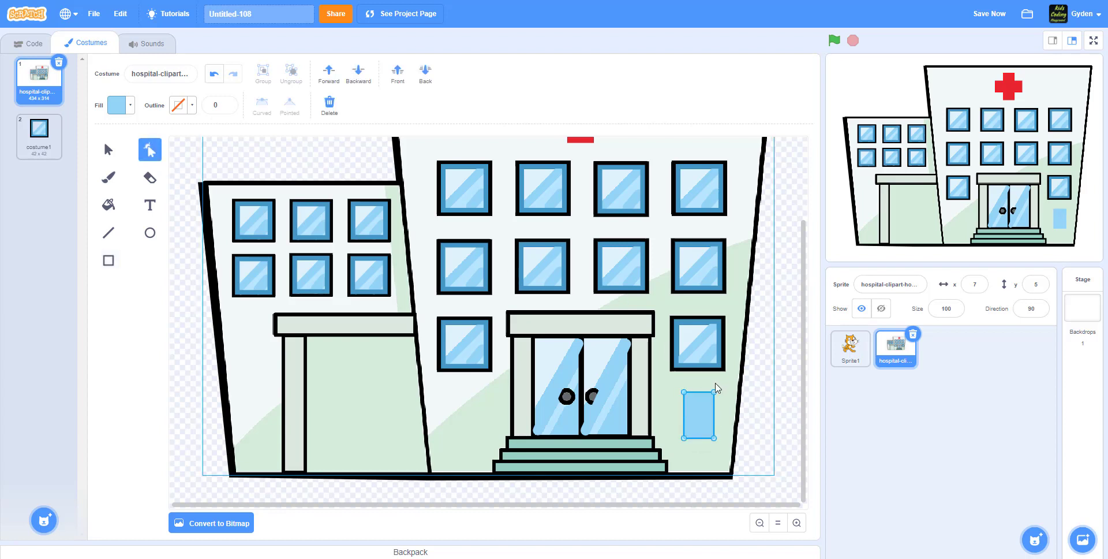
left_click(684, 393)
key("Delete")
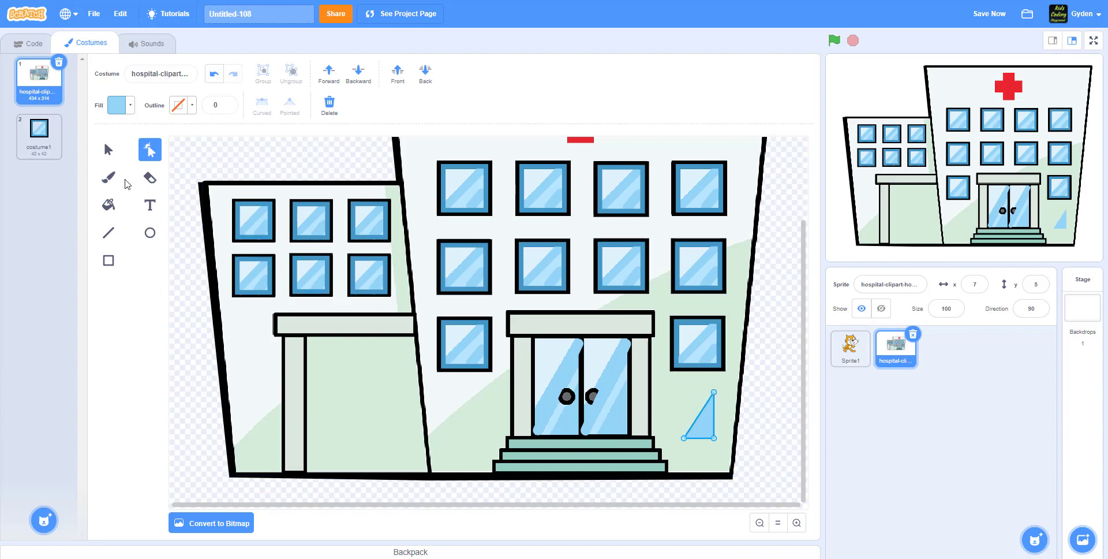
Step: Move the light blue triangle into the right door's lower-right corner and adjust its top point to fit the glass
left_click(109, 149)
left_click_drag(711, 424, 624, 419)
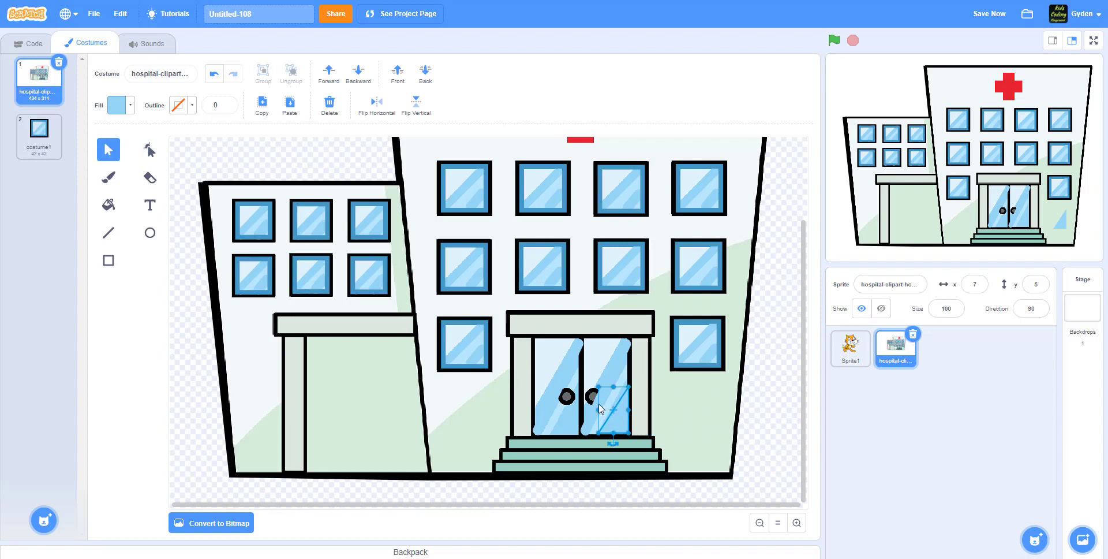
left_click(152, 157)
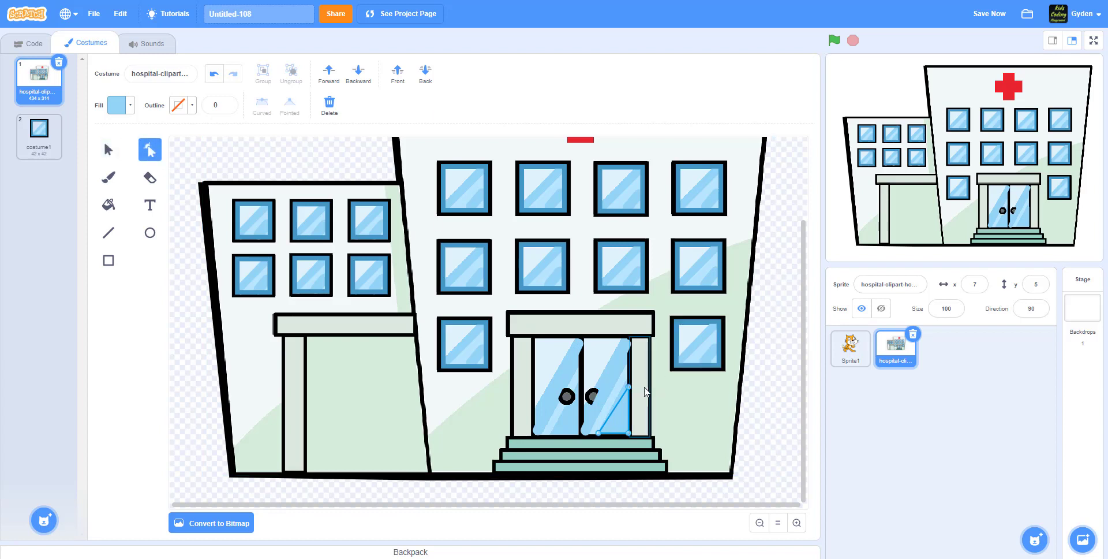
left_click_drag(630, 388, 629, 383)
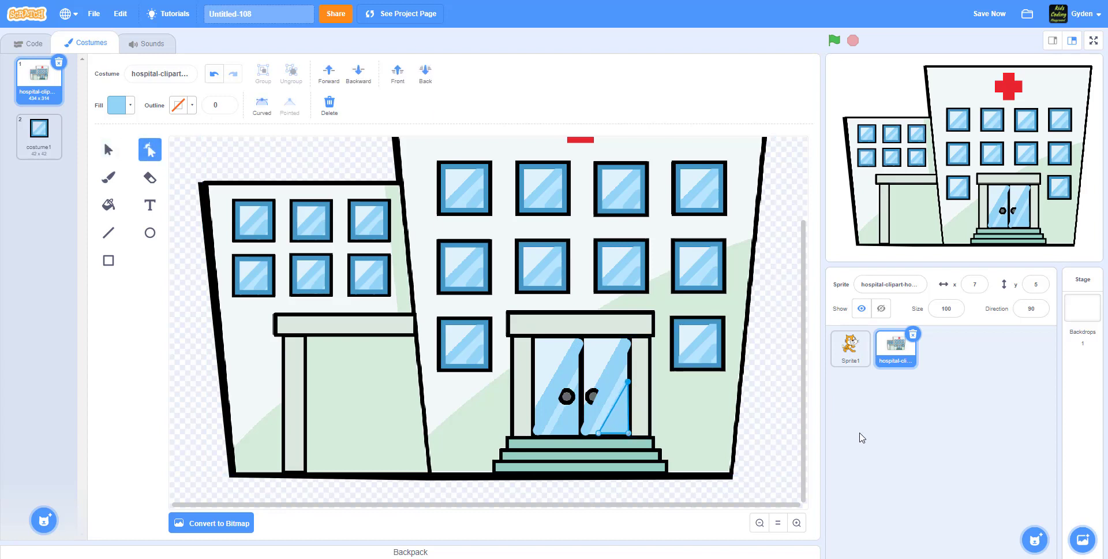
left_click(785, 436)
Step: Place a copy of the triangle on the wall under the lower wing's canopy and fill it with the paler blue sampled from the left door
left_click(624, 421)
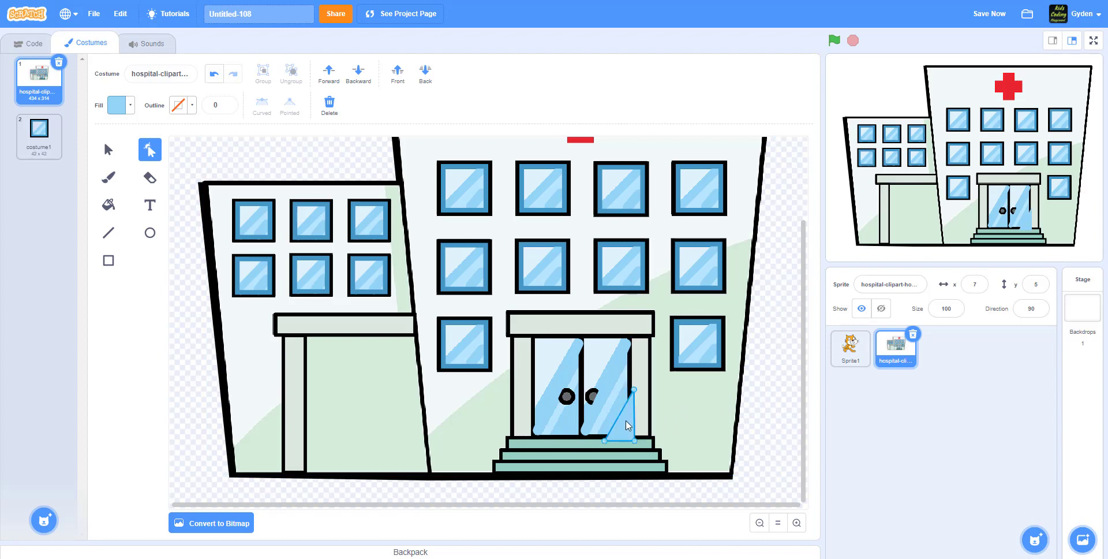
left_click_drag(625, 421, 571, 417)
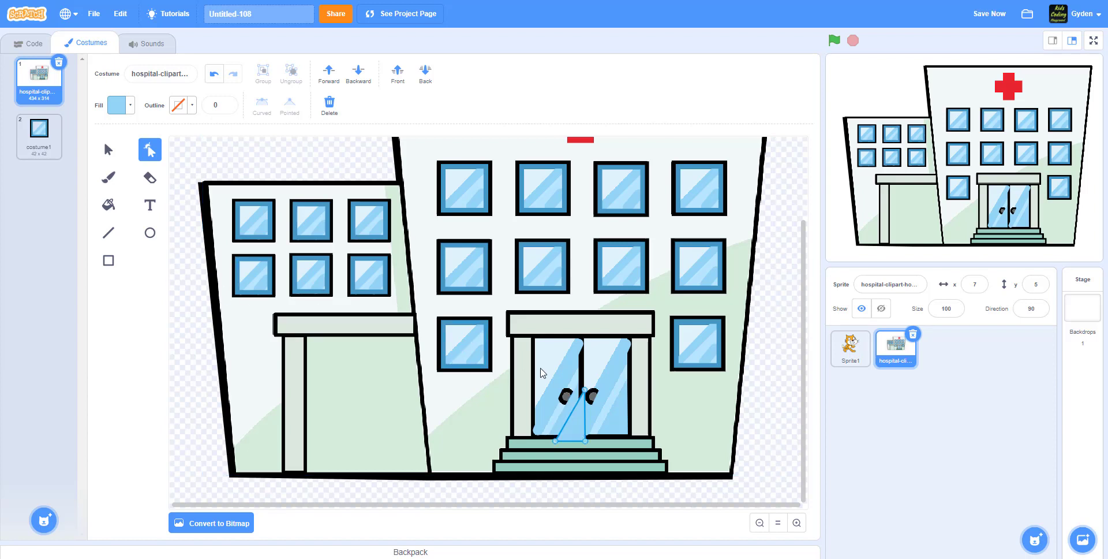
left_click_drag(571, 424, 355, 411)
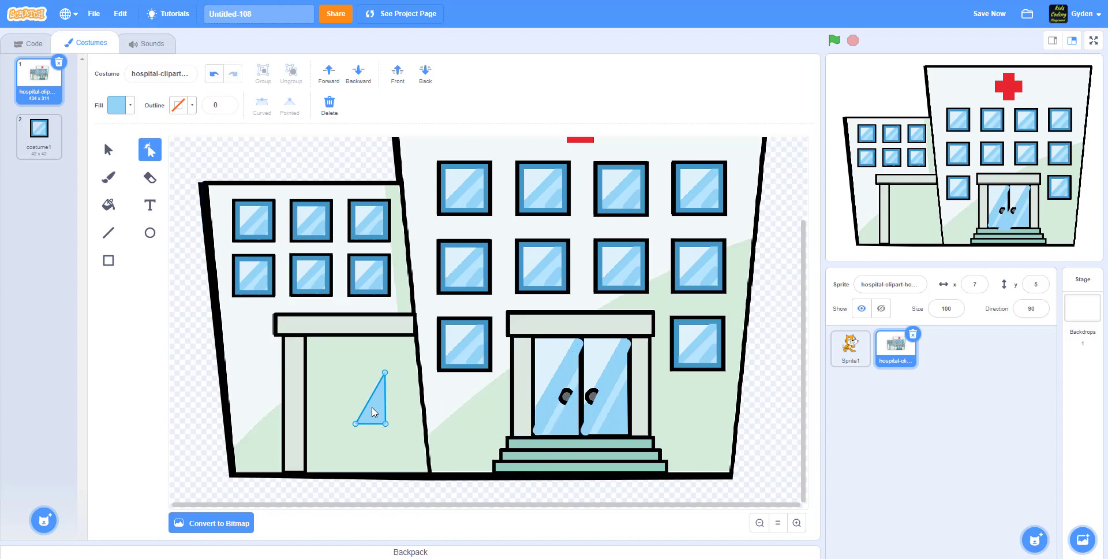
left_click(117, 105)
left_click(149, 259)
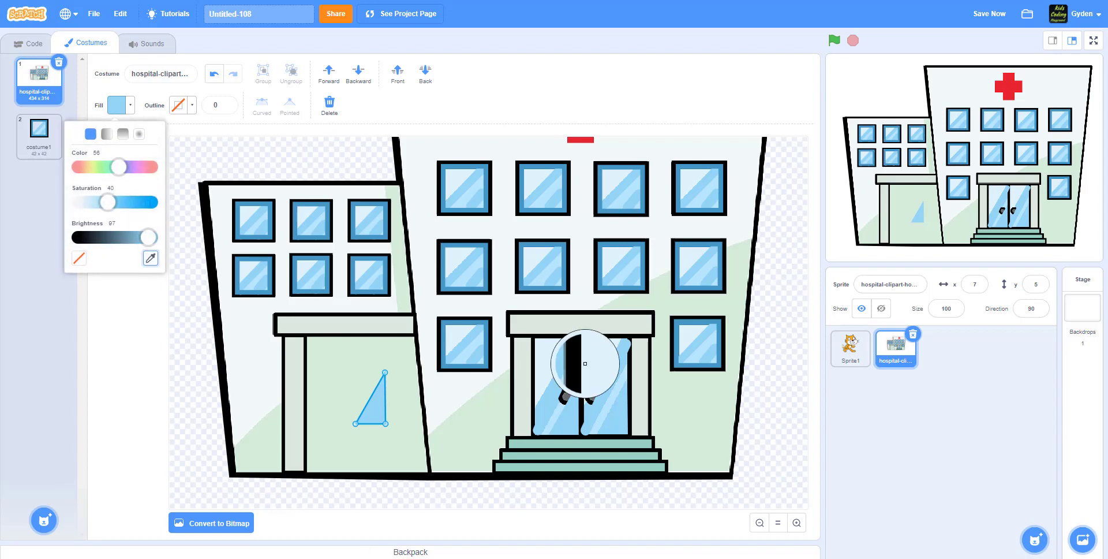
left_click(560, 408)
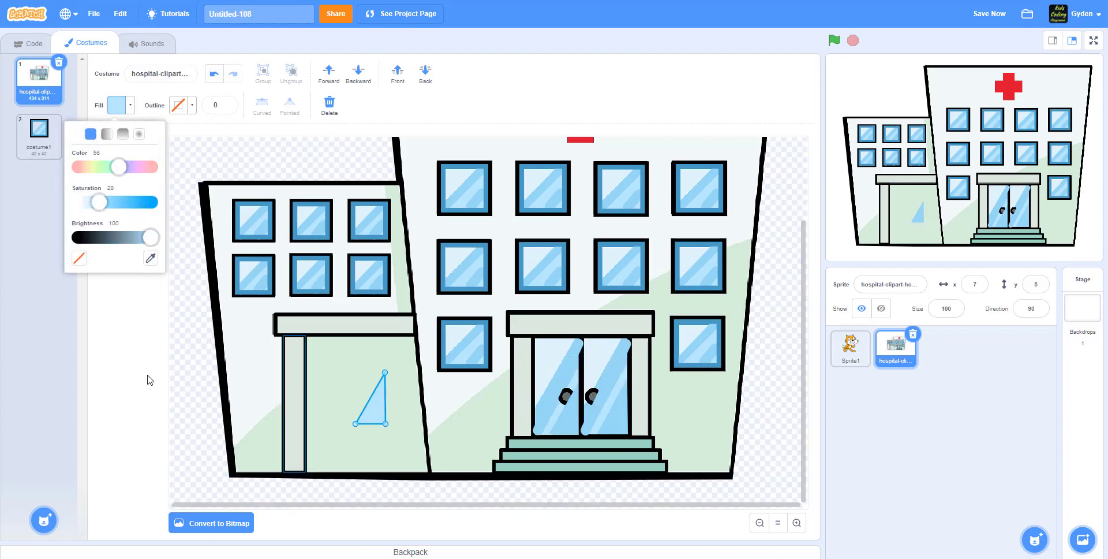
Step: Move the paler blue triangle into the left door's lower-right corner and raise its top point, removing the stray edge point
left_click(141, 385)
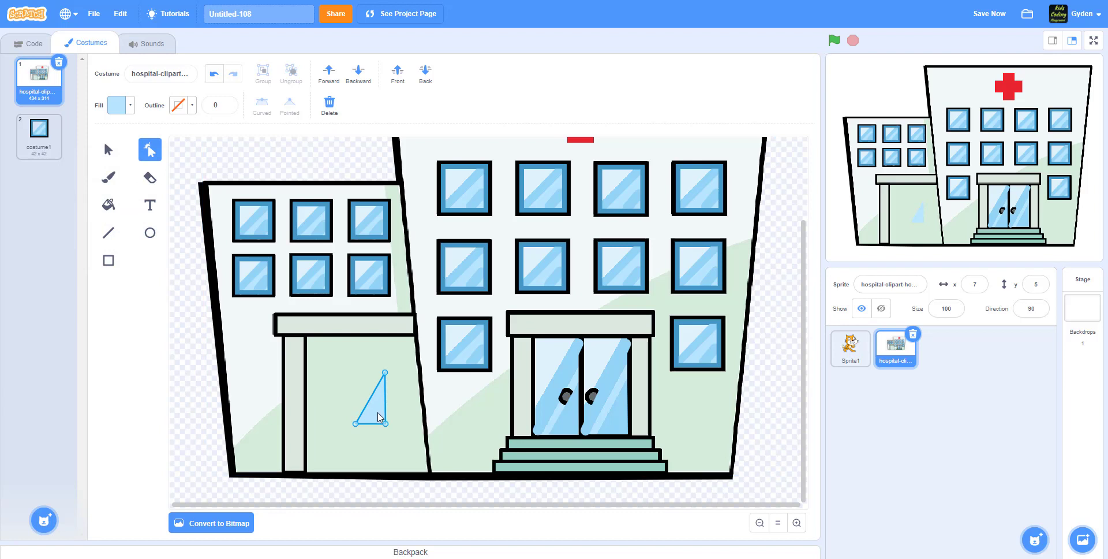
left_click_drag(380, 414, 564, 421)
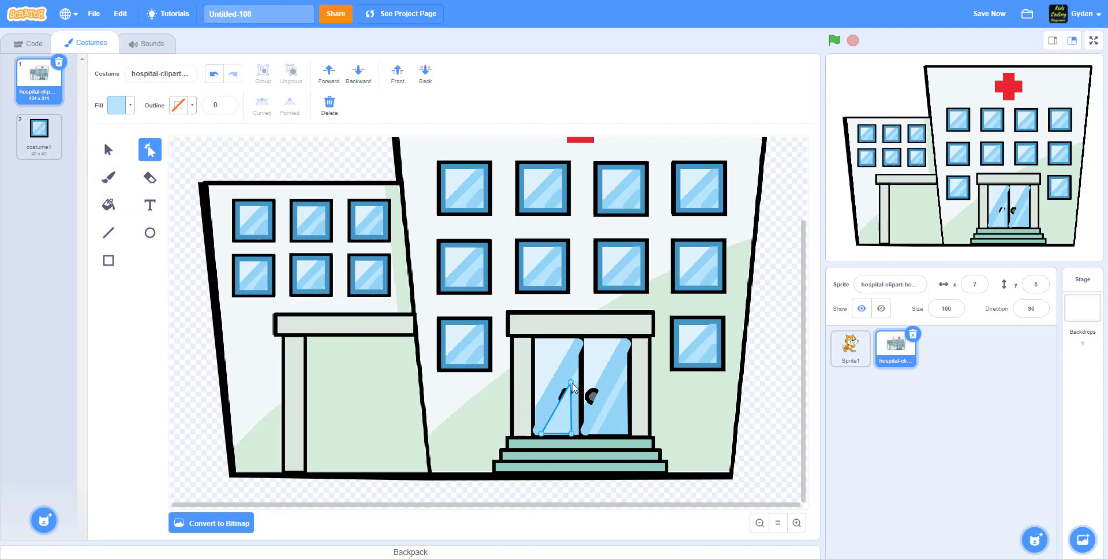
left_click_drag(572, 383, 573, 371)
left_click(571, 420)
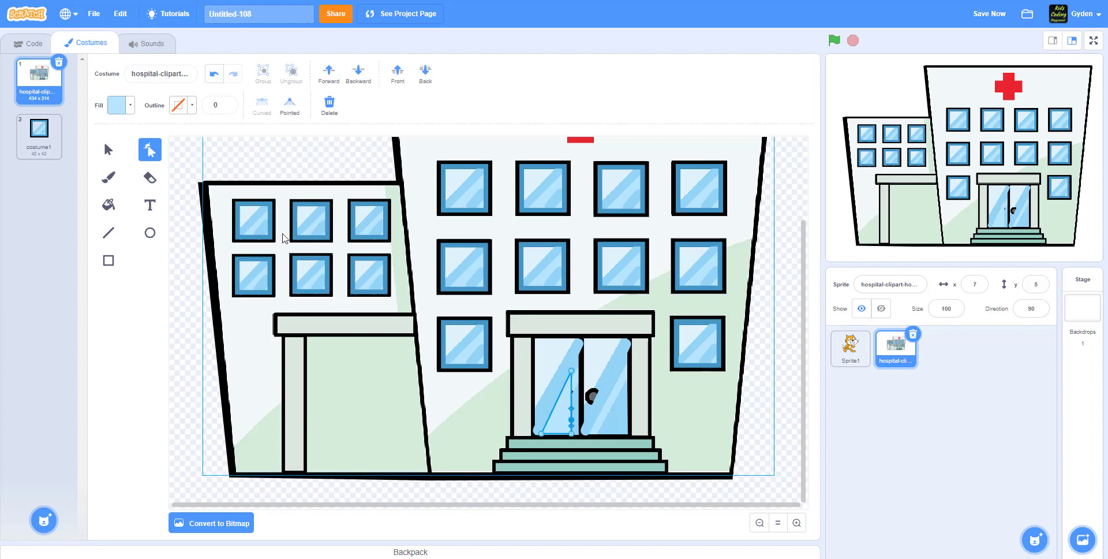
key("Delete")
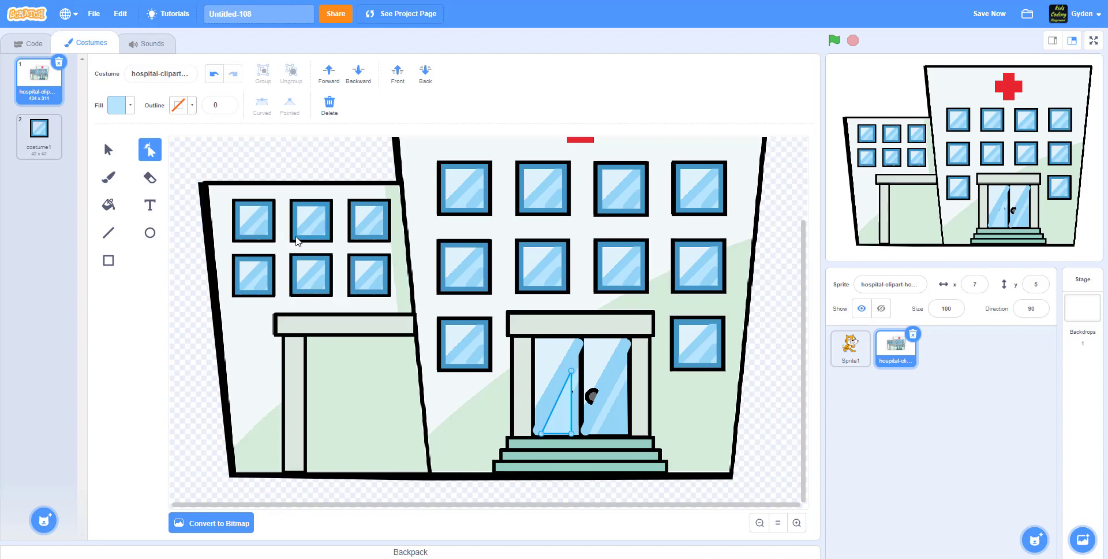
Step: Enlarge the paler triangle to fill the left door's lower-right glass and place a copy of it on the right door
left_click(107, 149)
left_click(571, 405)
left_click_drag(572, 404, 577, 366)
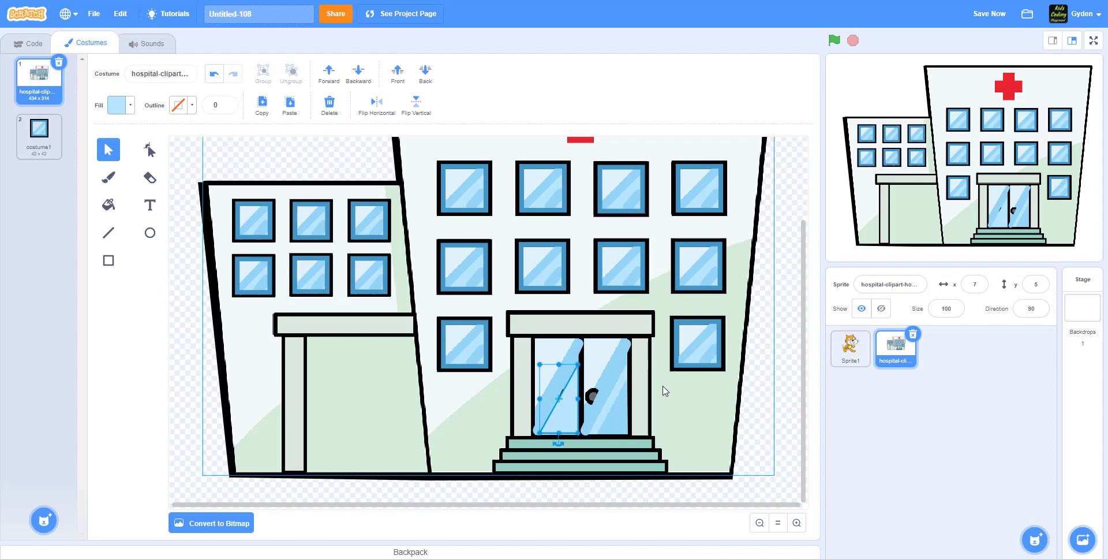
left_click_drag(564, 407, 611, 407)
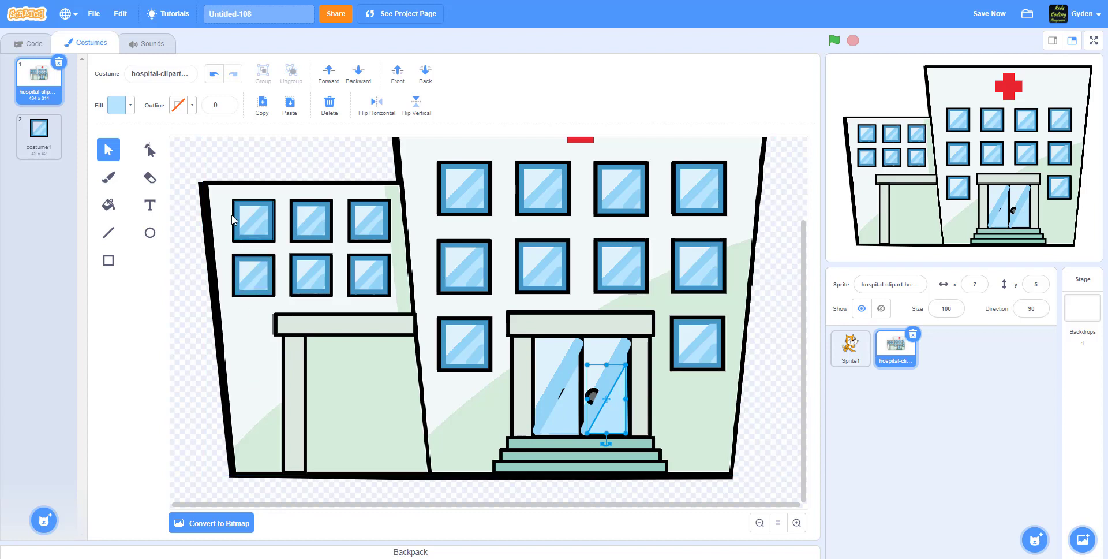
Step: Delete the original hospital clipart lying behind the redrawn vector shapes
left_click(246, 168)
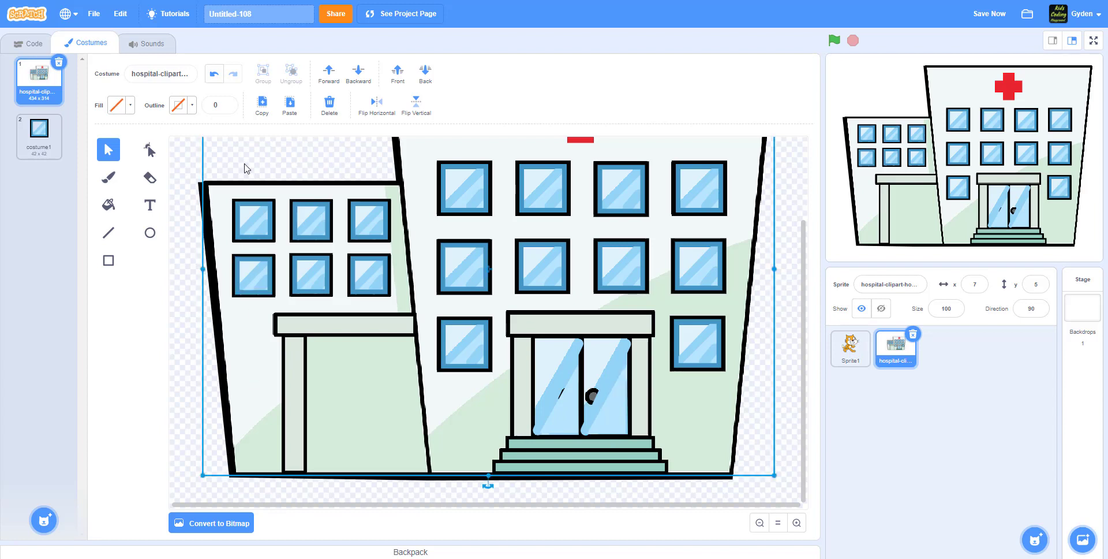
key("Delete")
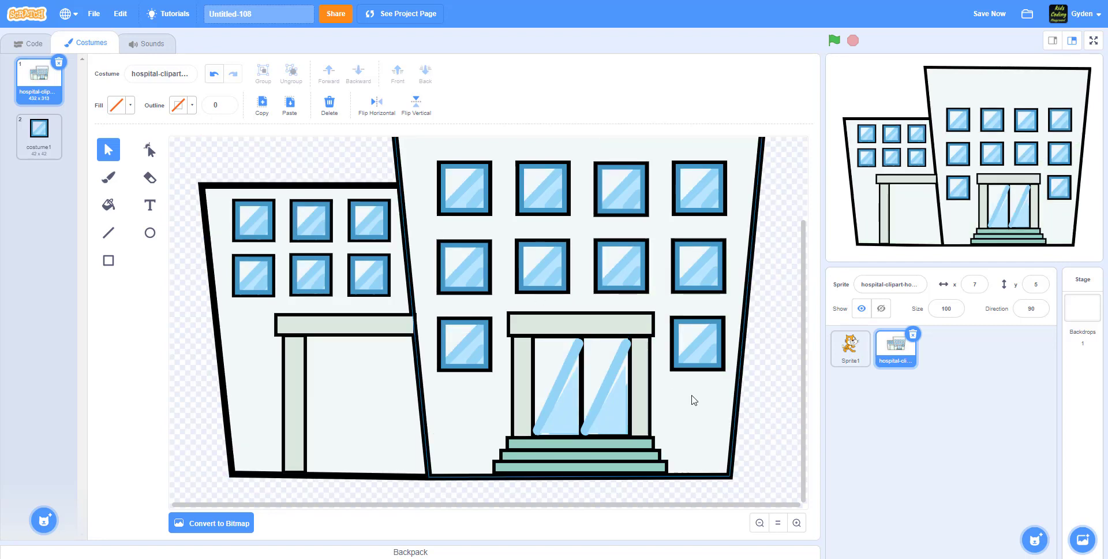
left_click(760, 522)
left_click(797, 522)
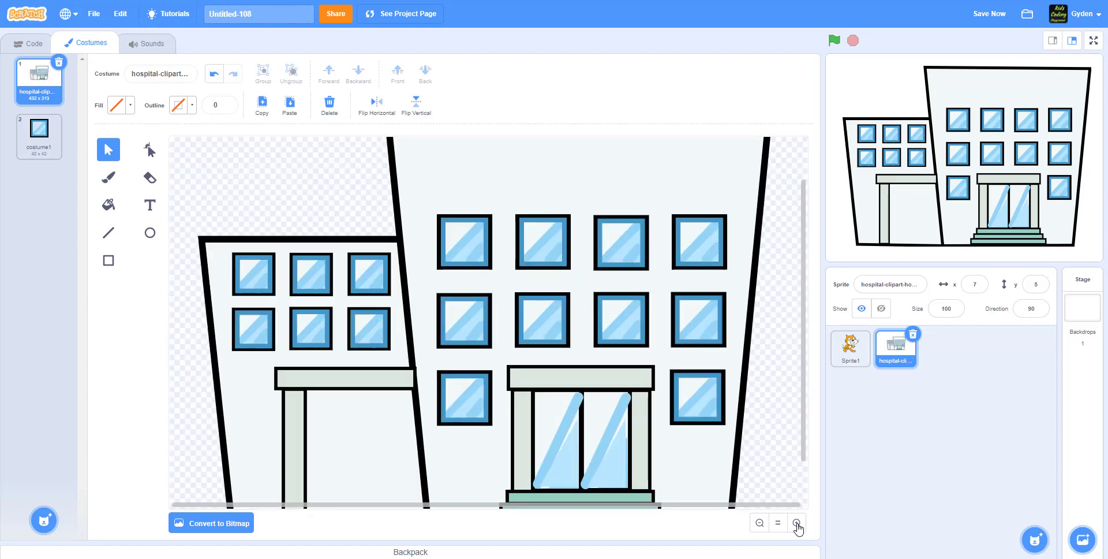
scroll(794, 455, "down", 2)
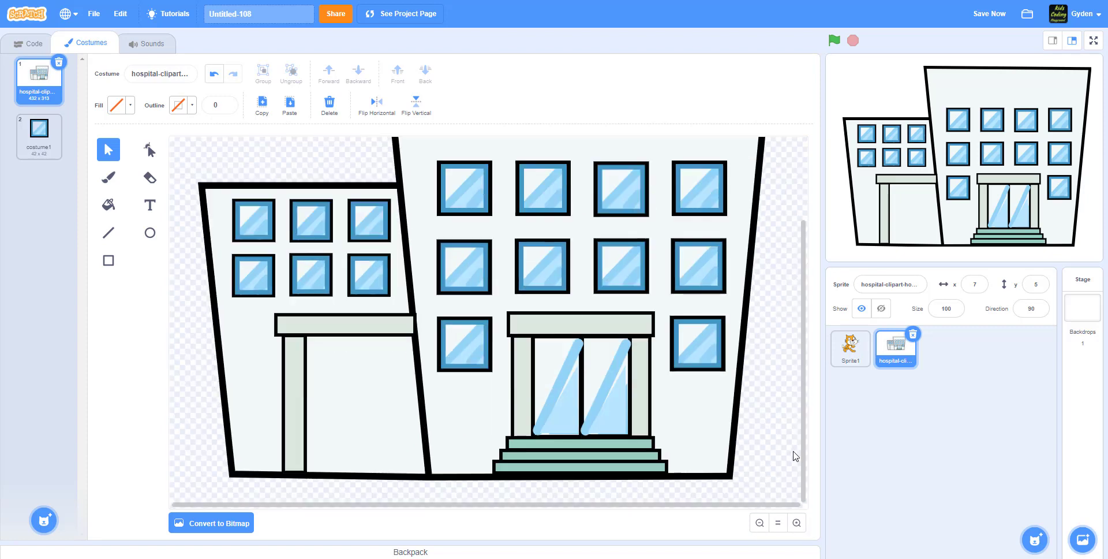
Step: Enlarge the right door's paler triangle toward its upper-right corner and nudge it down onto the glass's bottom edge
left_click(616, 398)
left_click_drag(626, 365, 630, 358)
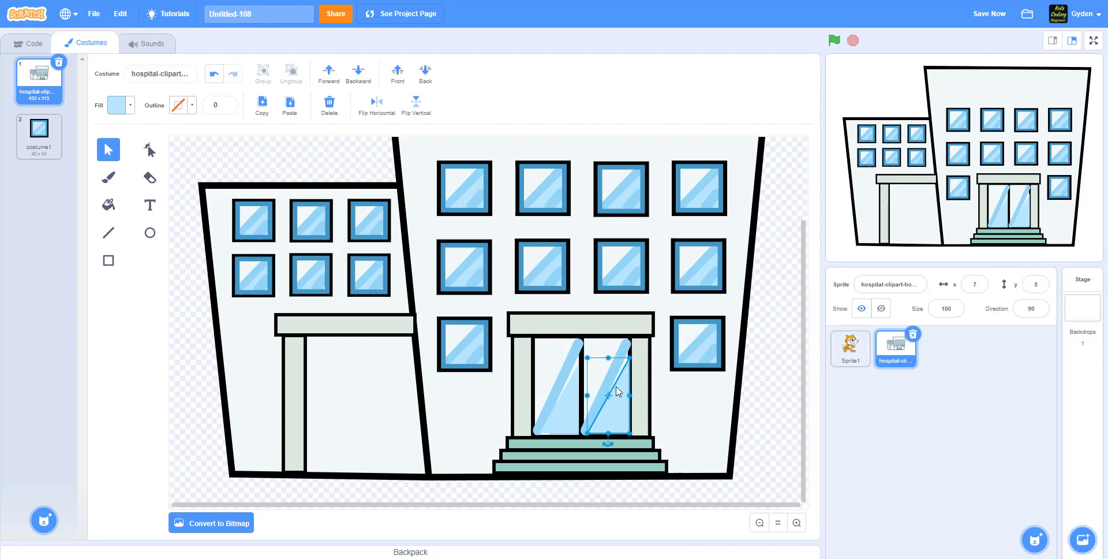
key("Down")
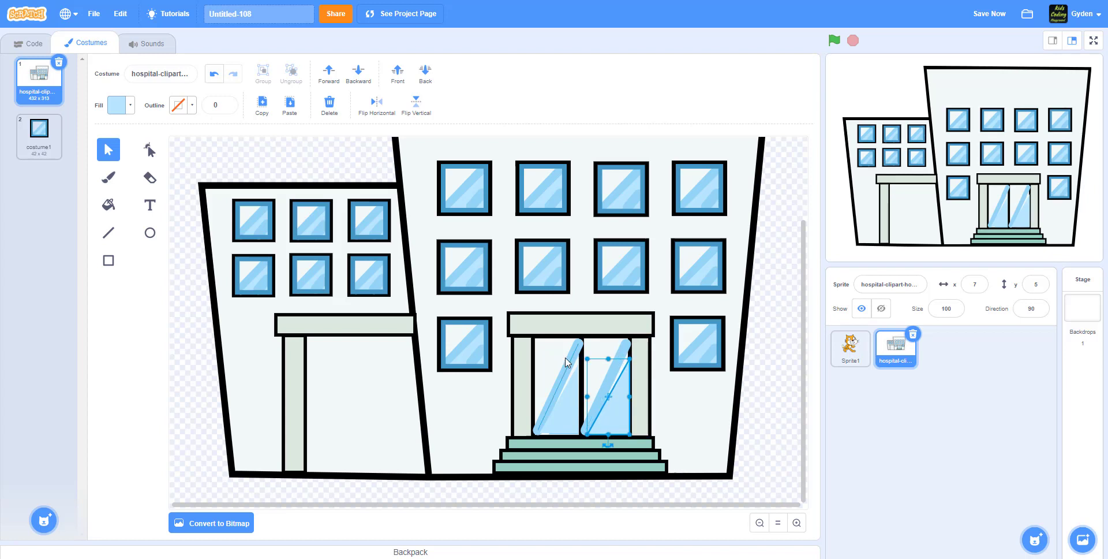
Step: Adjust the top points of both doors' paler triangles and stretch the left one down to the bottom of the glass
left_click(151, 151)
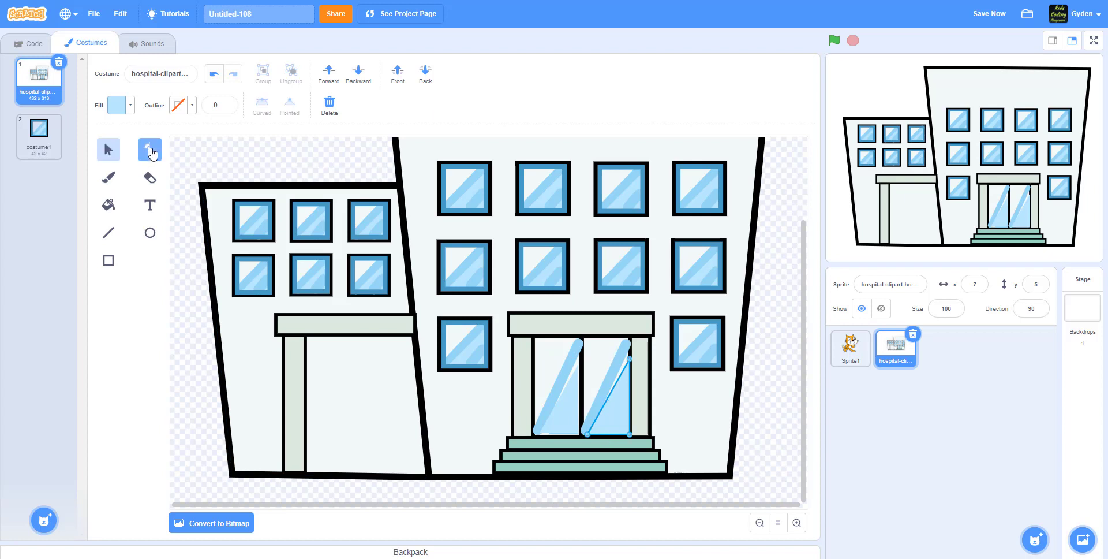
left_click(630, 360)
left_click_drag(631, 363, 581, 358)
left_click(576, 388)
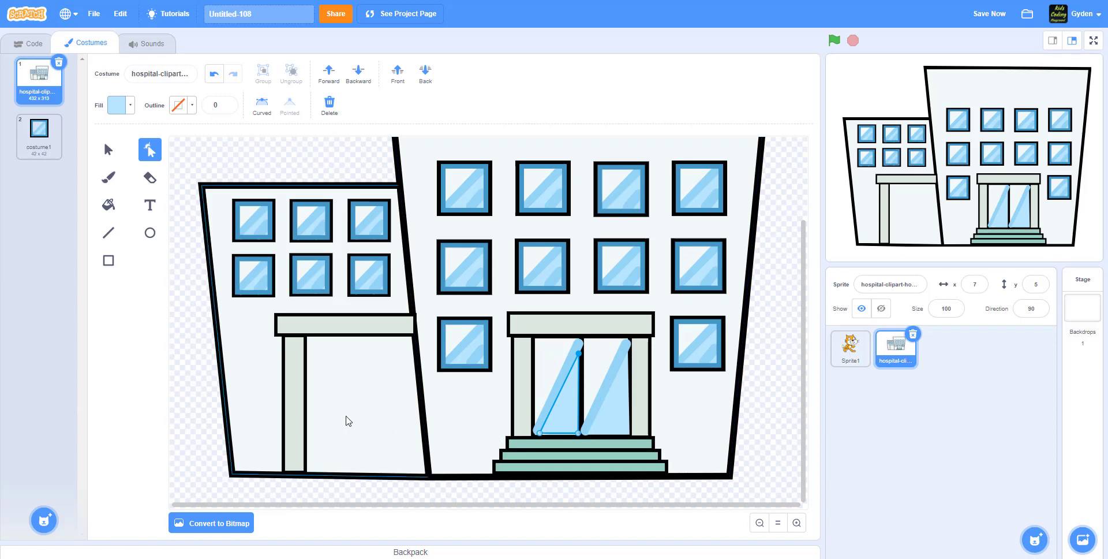
left_click(110, 154)
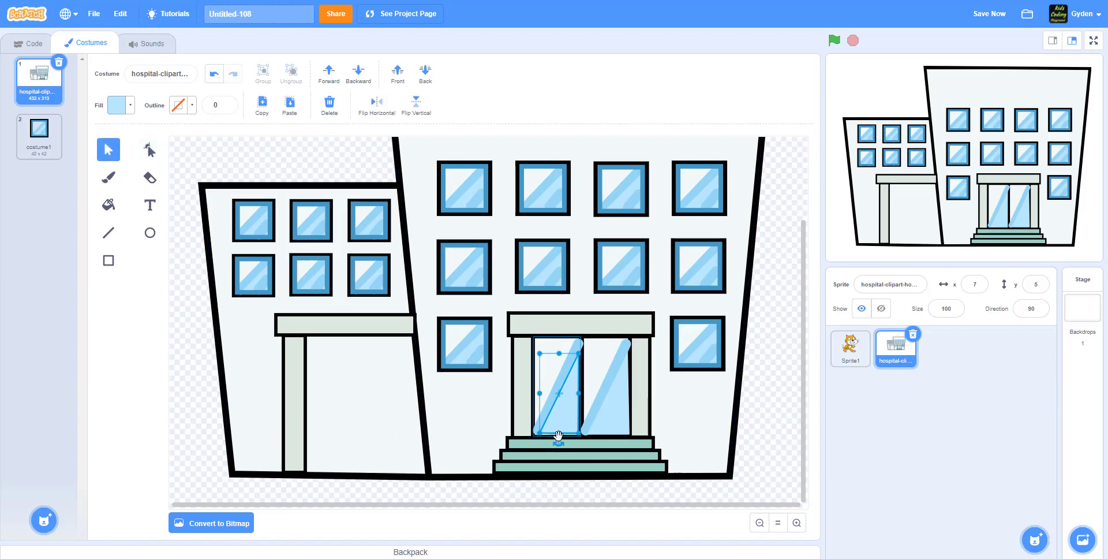
left_click_drag(559, 436, 559, 438)
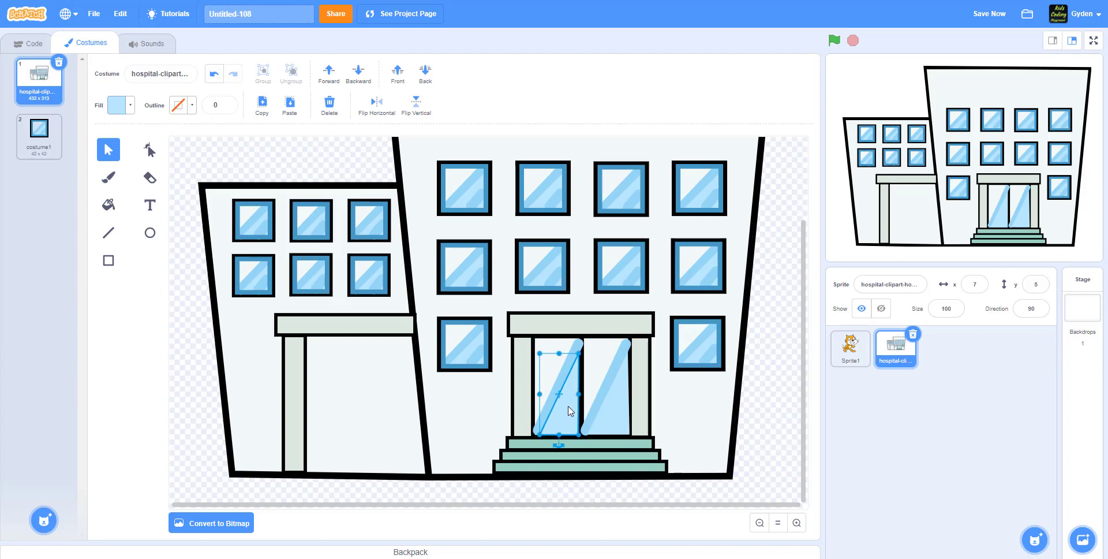
Step: Layer both doors' paler triangles behind the stripes and darker triangles, directly in front of the building walls
left_click(425, 73)
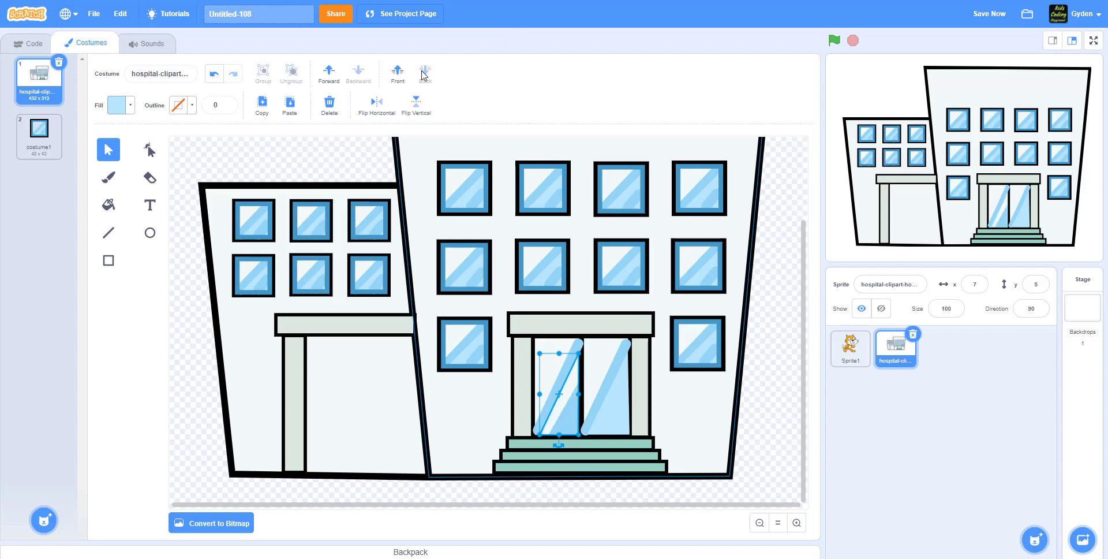
left_click(327, 72)
left_click(326, 72)
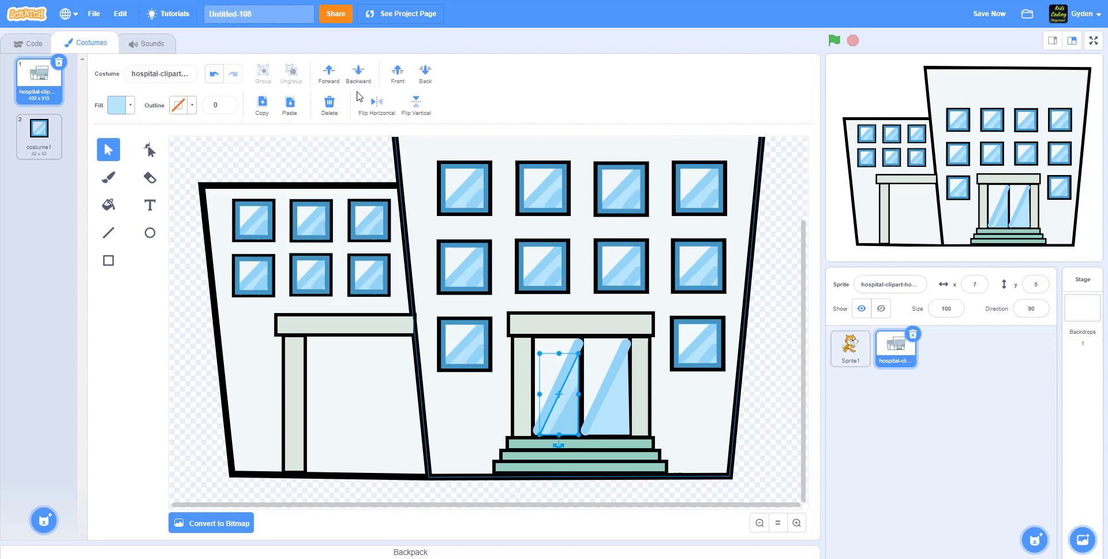
left_click(781, 403)
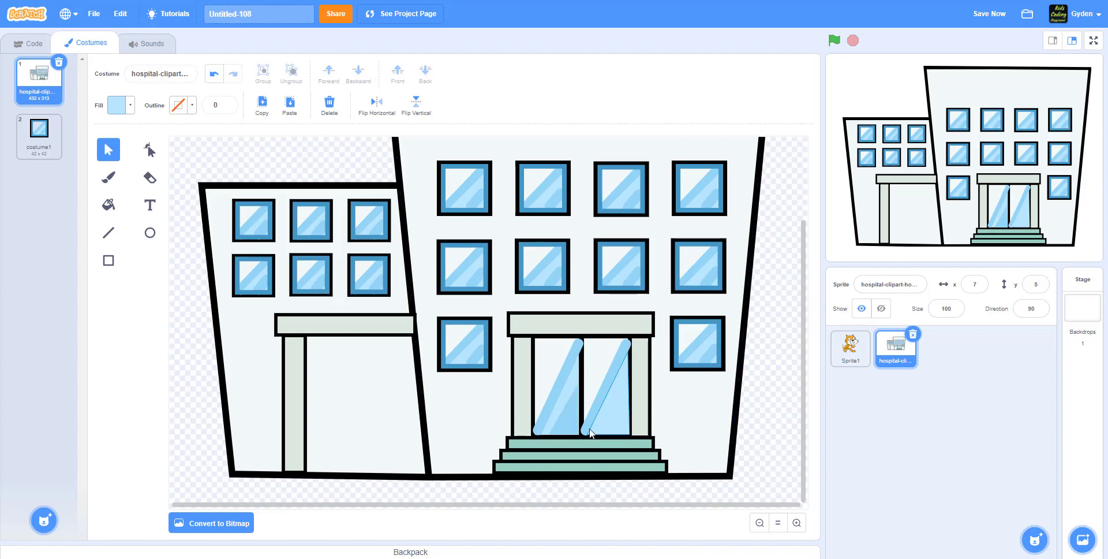
left_click(572, 427)
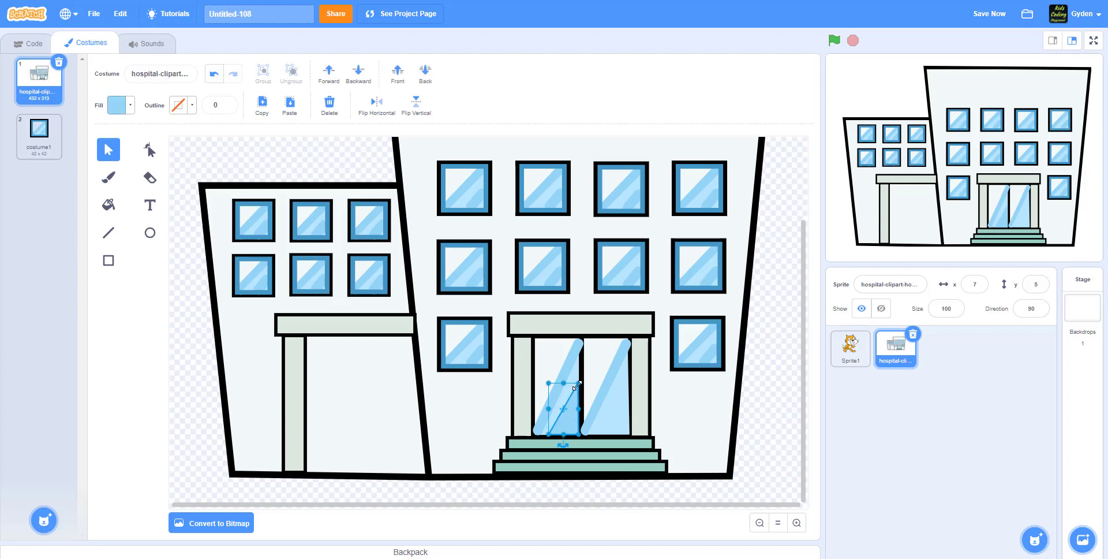
left_click(616, 399)
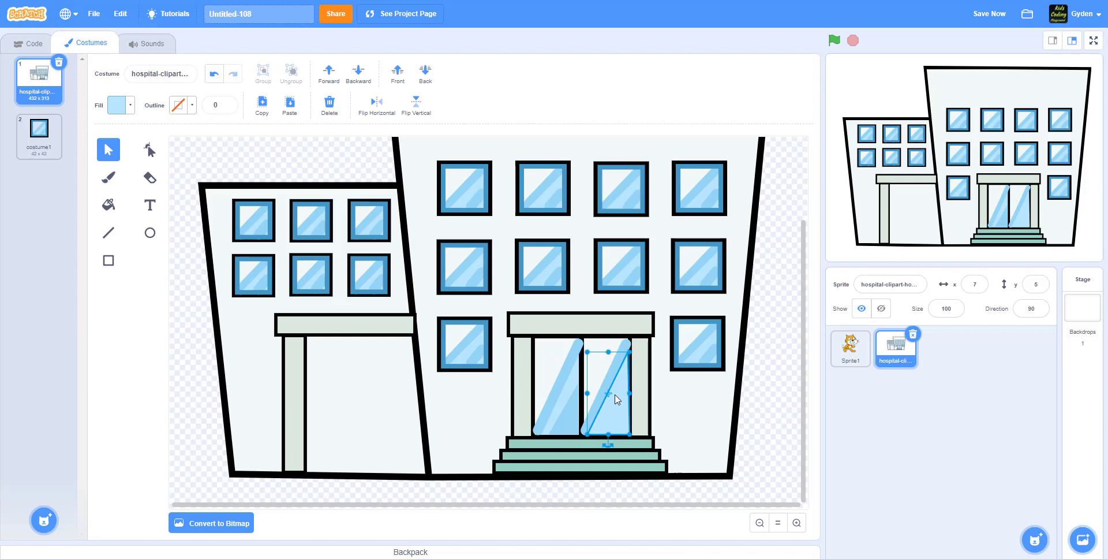
left_click(426, 72)
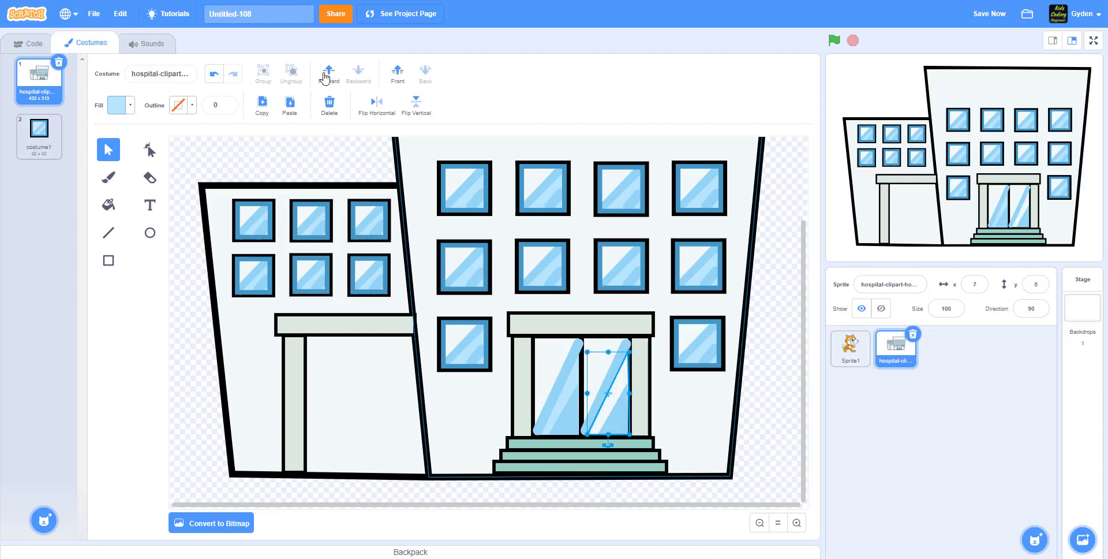
left_click(324, 75)
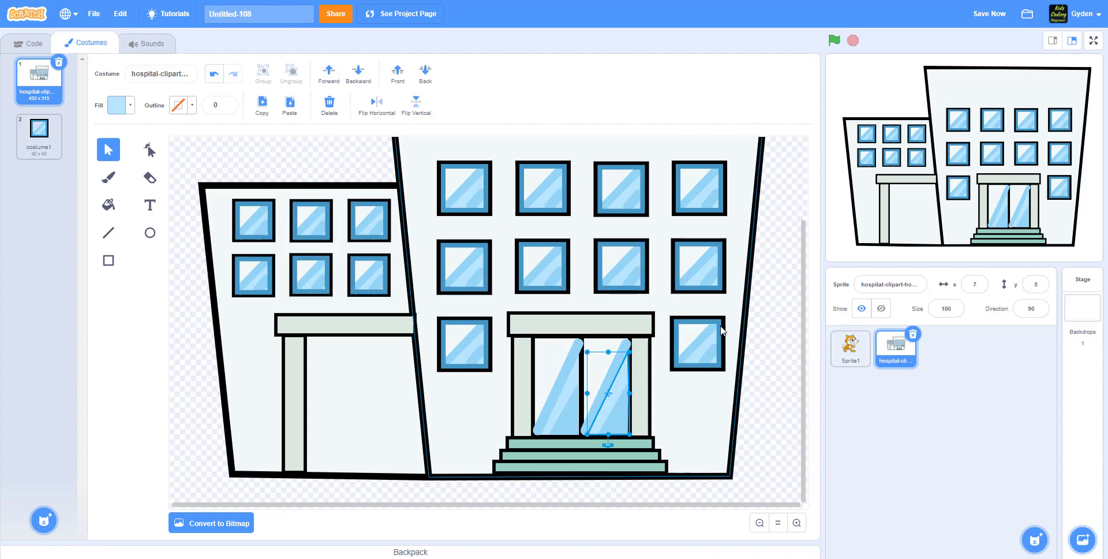
Step: Enlarge the darker blue triangles slightly so they reach the inner right edges of both doors
left_click(774, 410)
left_click(618, 412)
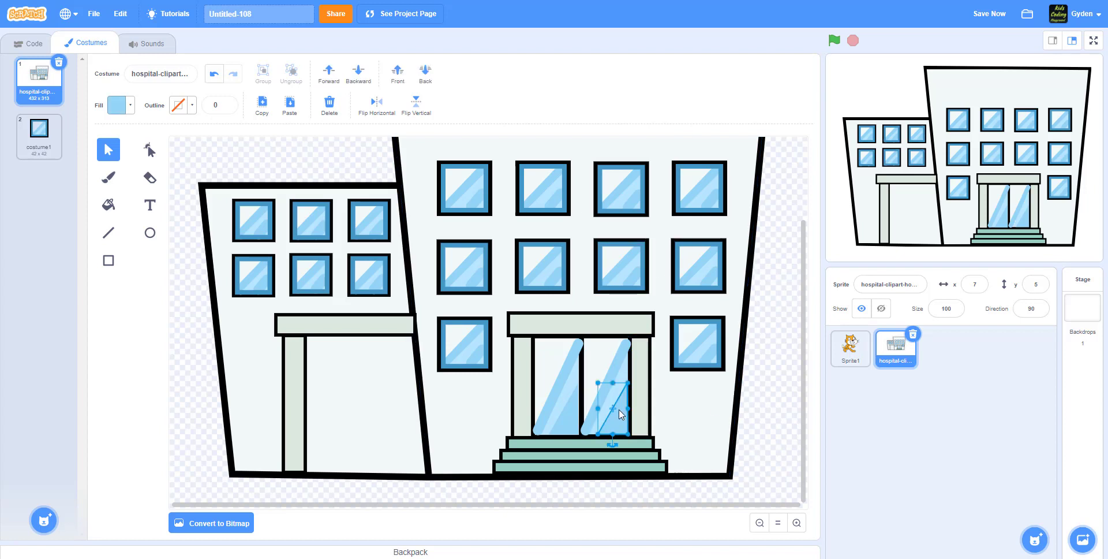
left_click_drag(629, 384, 583, 381)
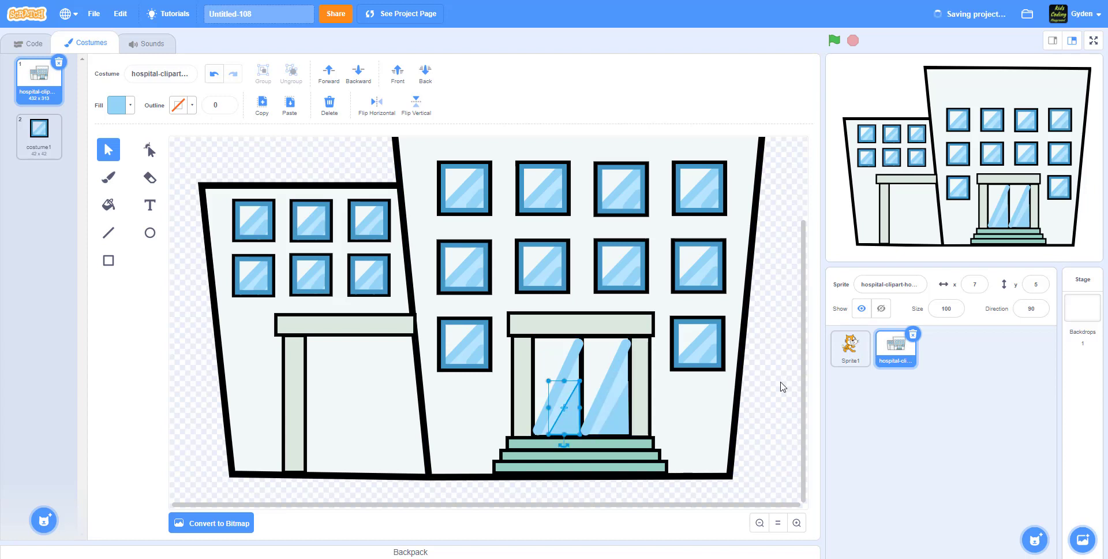
key("Escape")
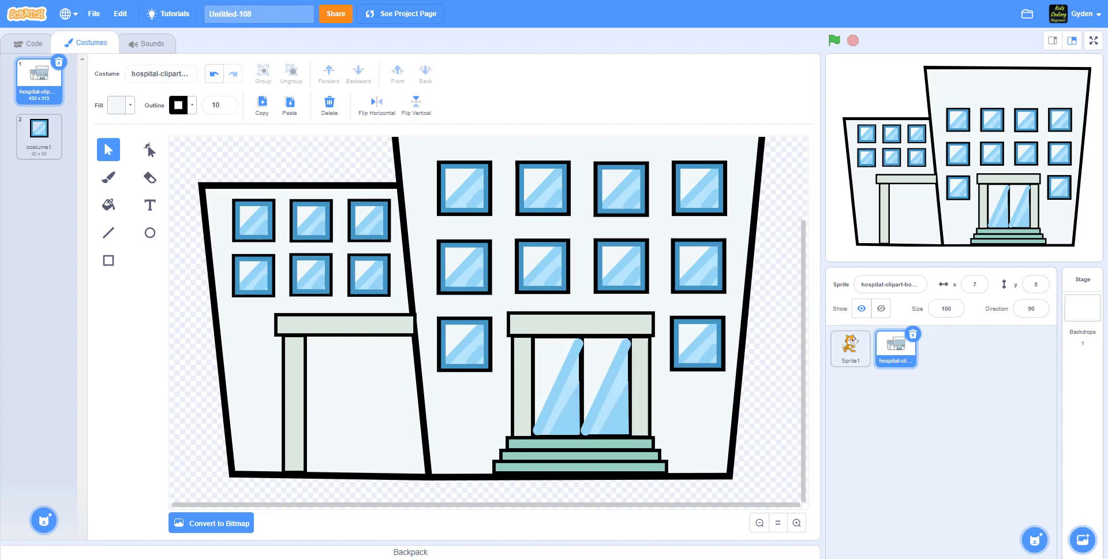
Step: Bring the black outlines of the right and left doors to the front, over the glass reflections
left_click(586, 342)
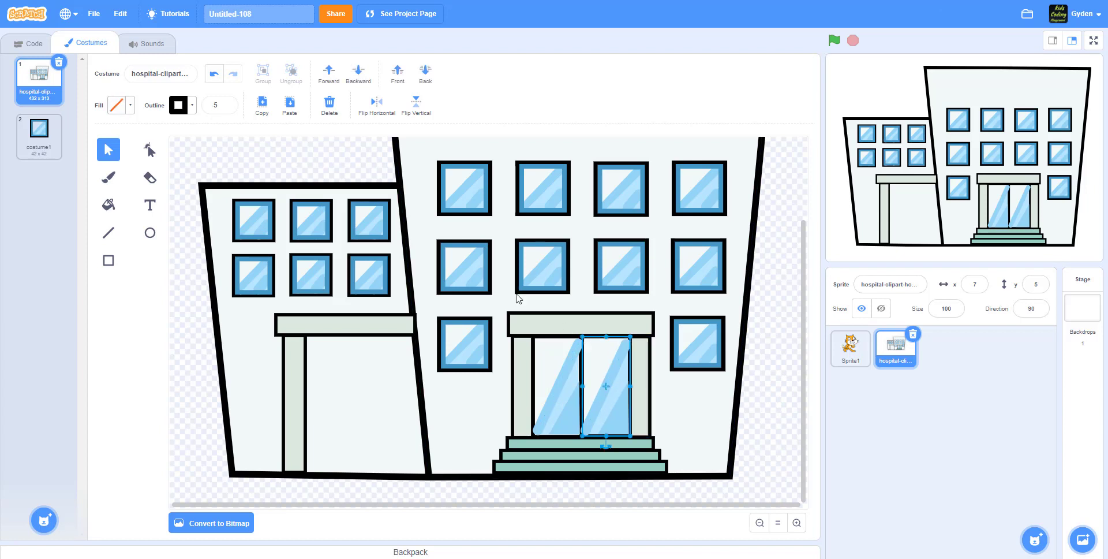
left_click(398, 72)
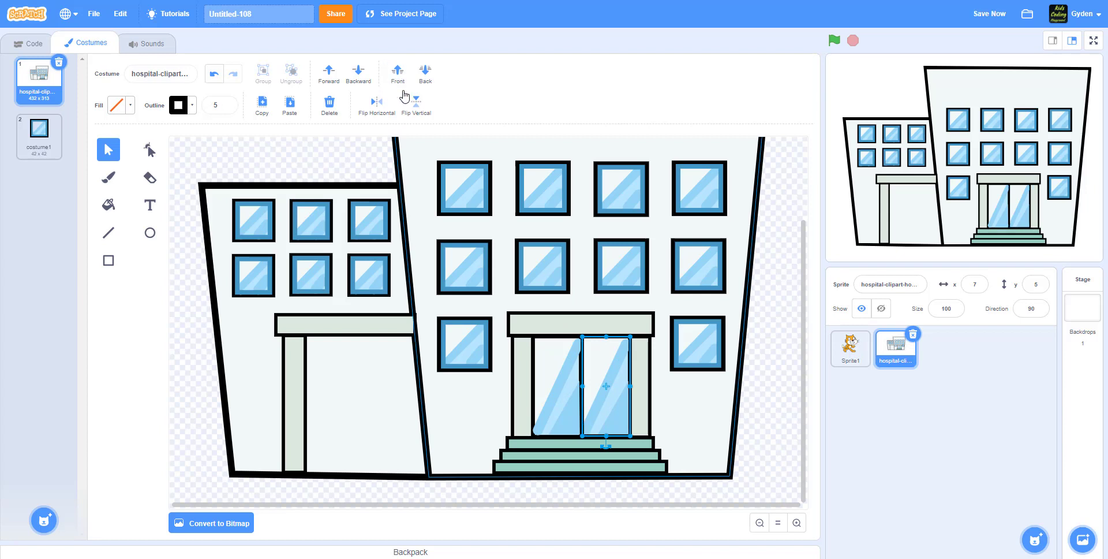
left_click(540, 349)
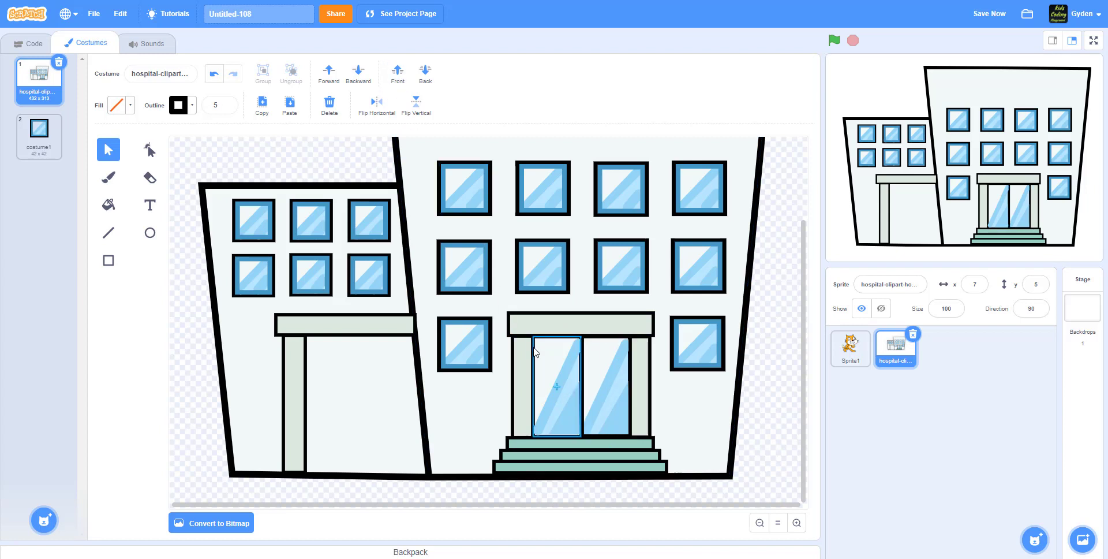
left_click(398, 74)
left_click(774, 358)
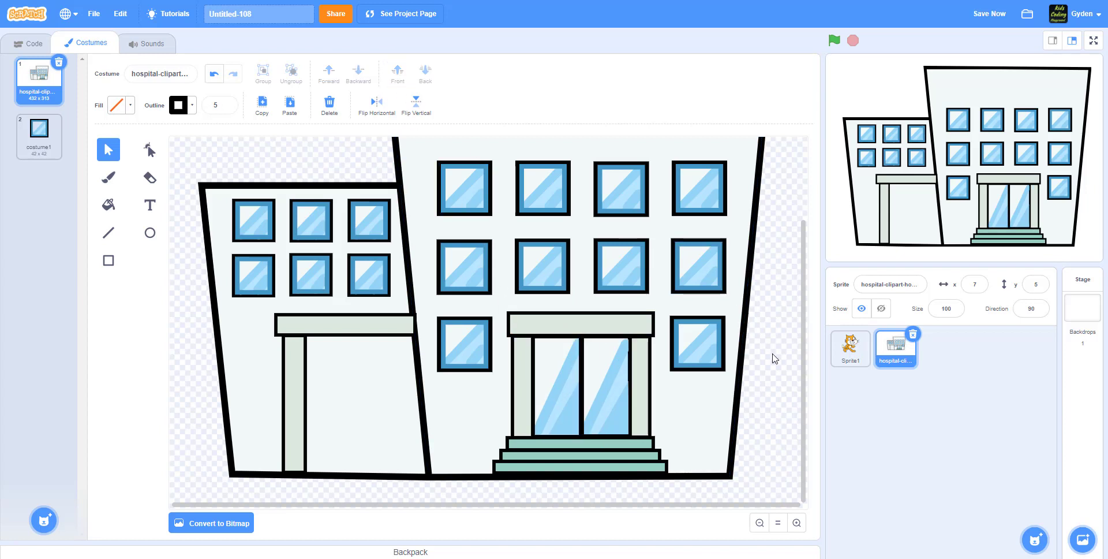
Step: Extend the right door's diagonal stripe slightly upward and resize the paler triangle from its upper-right corner to fit the glass
left_click(623, 348)
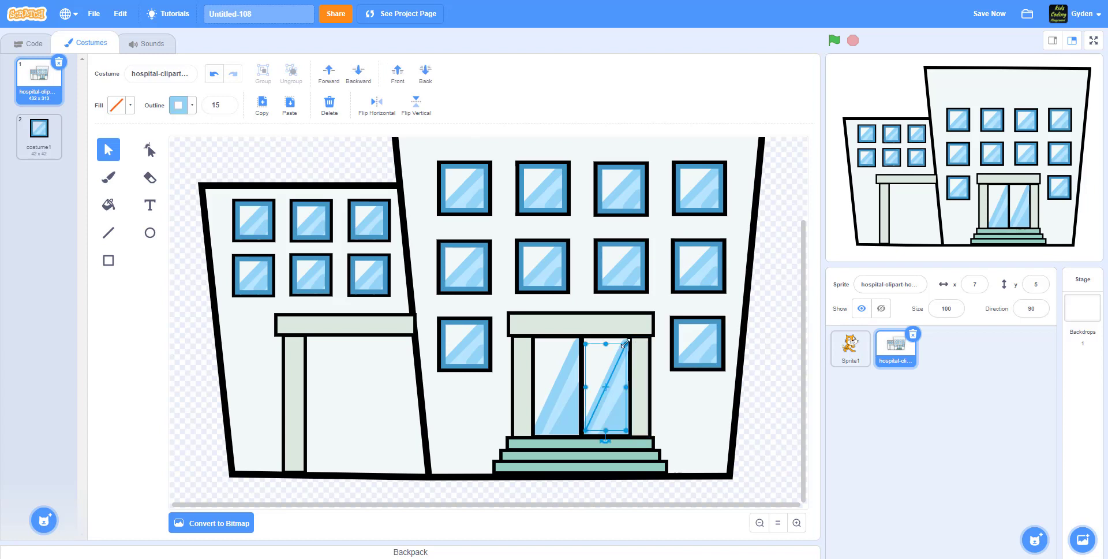
left_click_drag(627, 343, 627, 340)
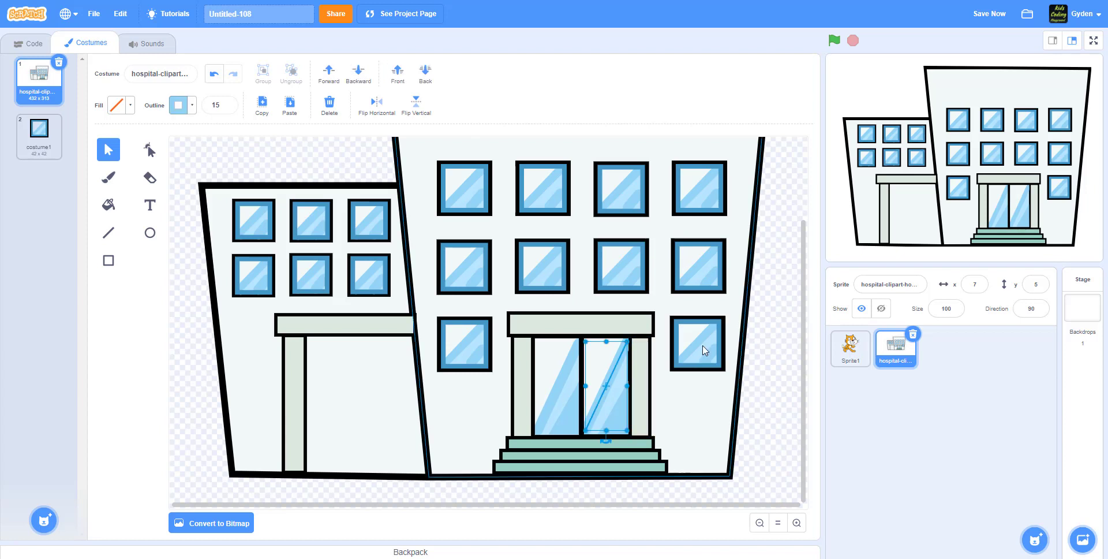
left_click(768, 368)
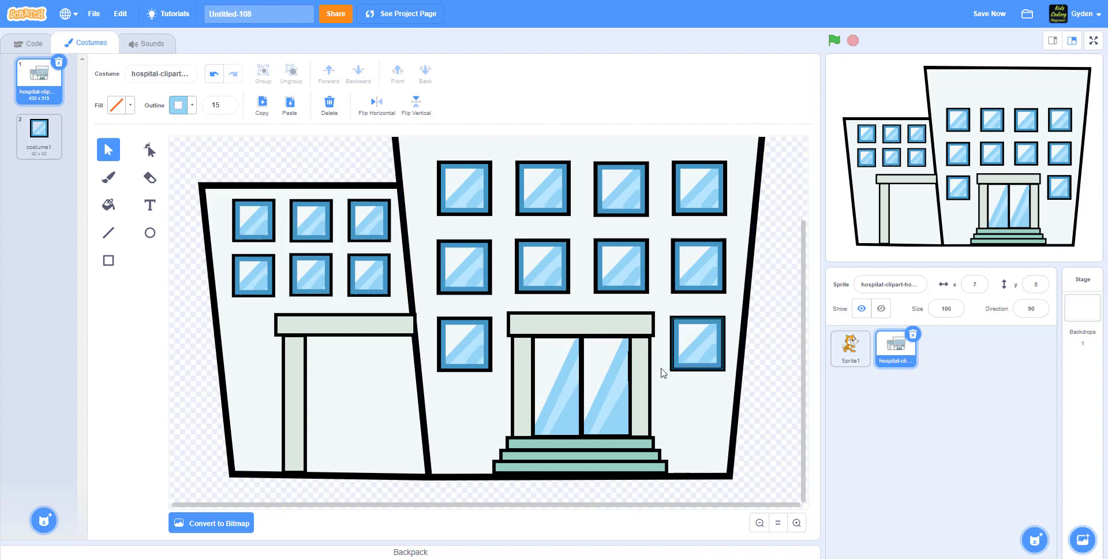
left_click(625, 376)
left_click(625, 375)
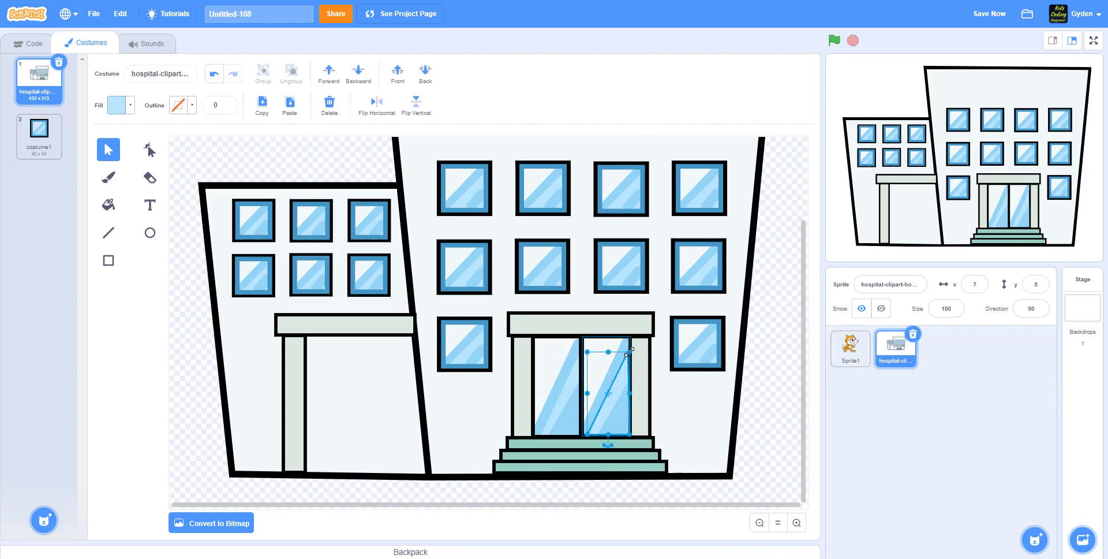
left_click_drag(630, 348, 635, 355)
left_click(777, 404)
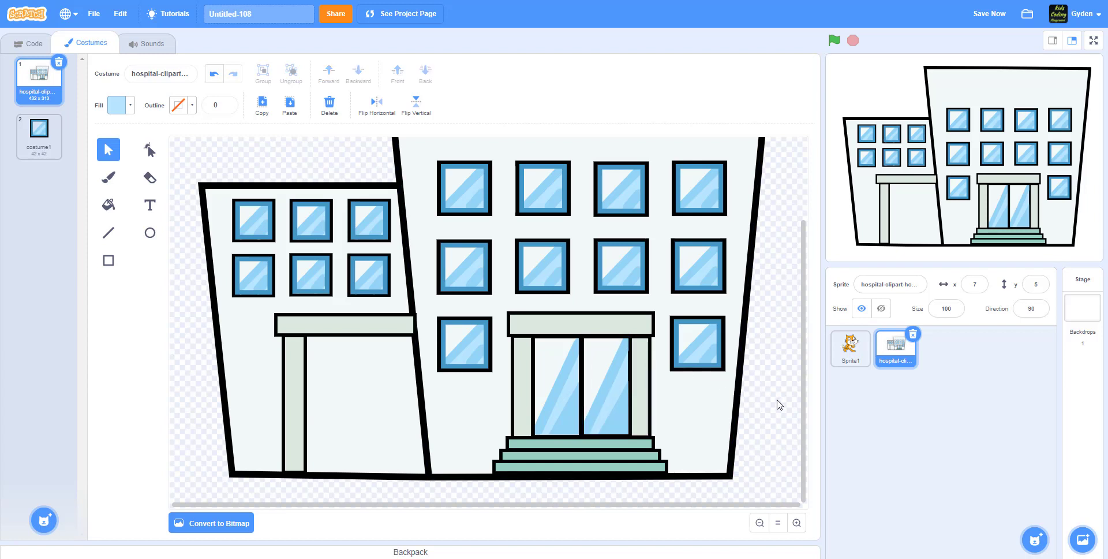
Step: Bring the black outlines of both entrance doors and the two pillars beside them to the front
left_click(630, 357)
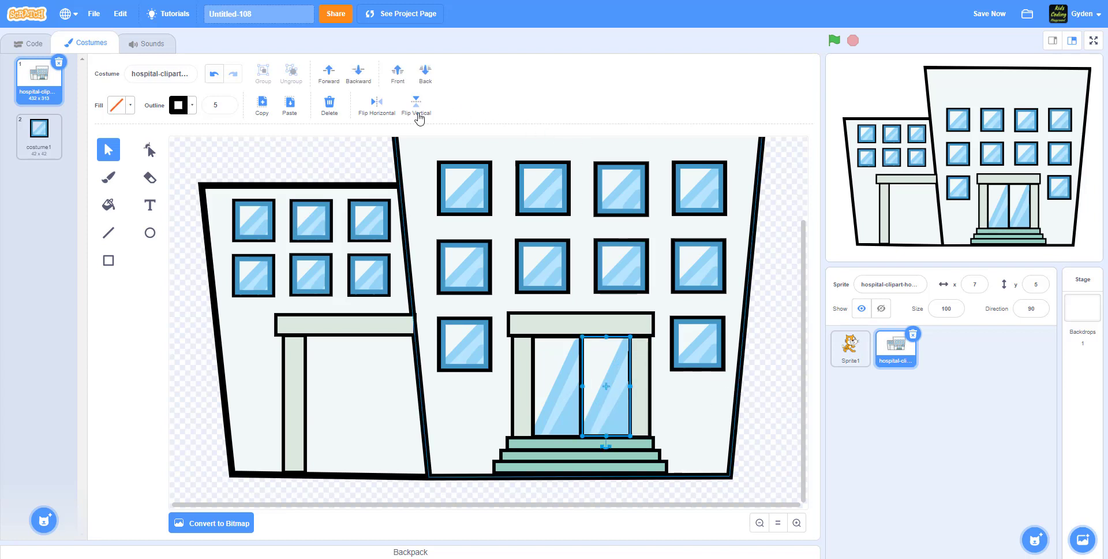
left_click(397, 75)
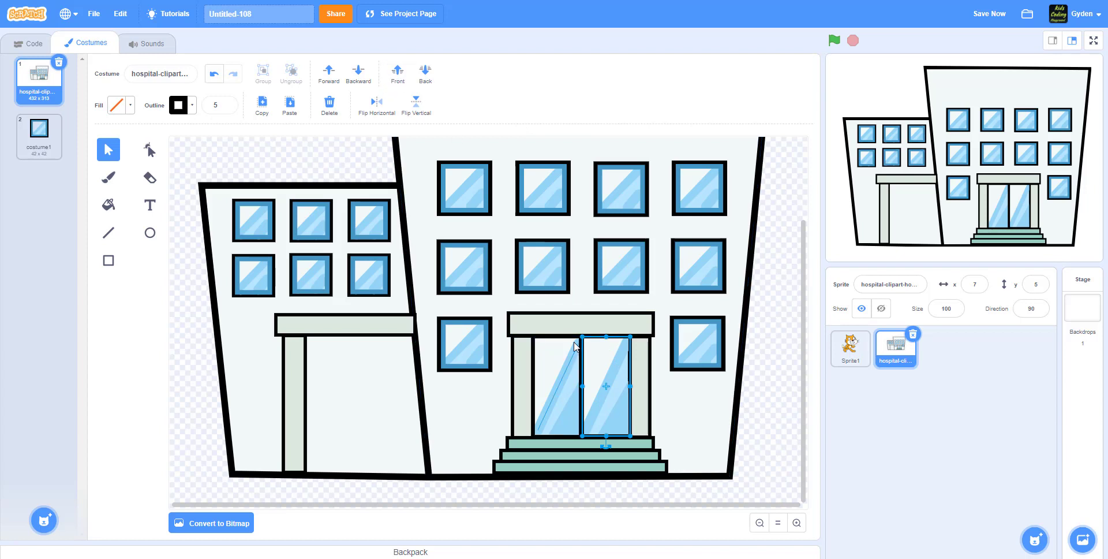
left_click(533, 342)
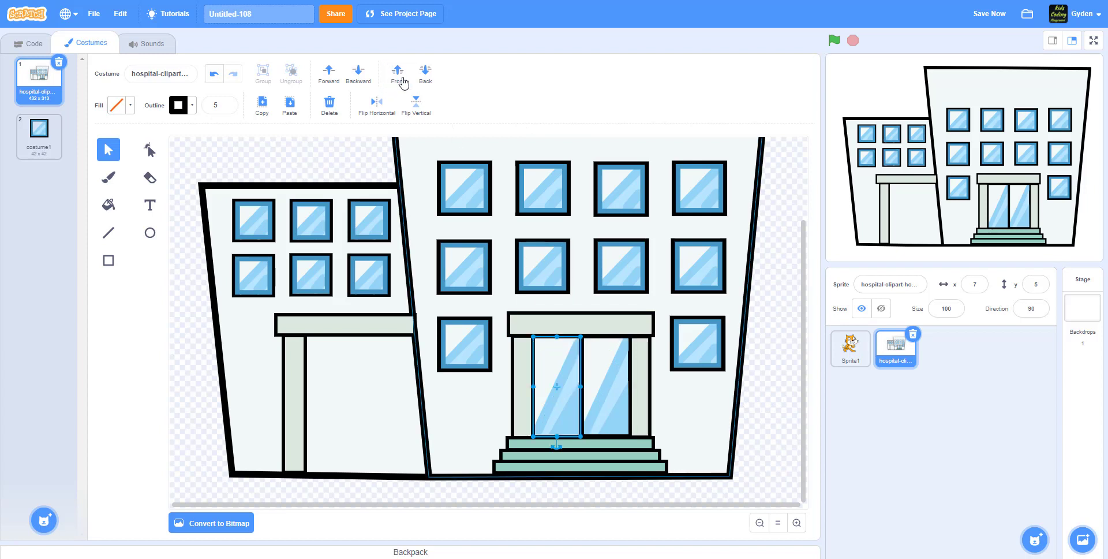
left_click(639, 384)
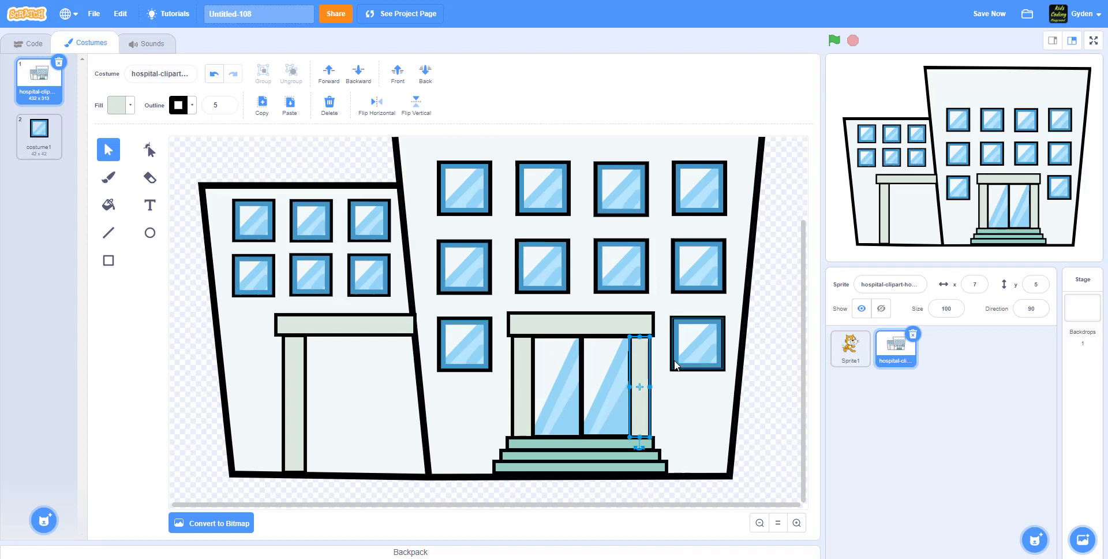
left_click(402, 72)
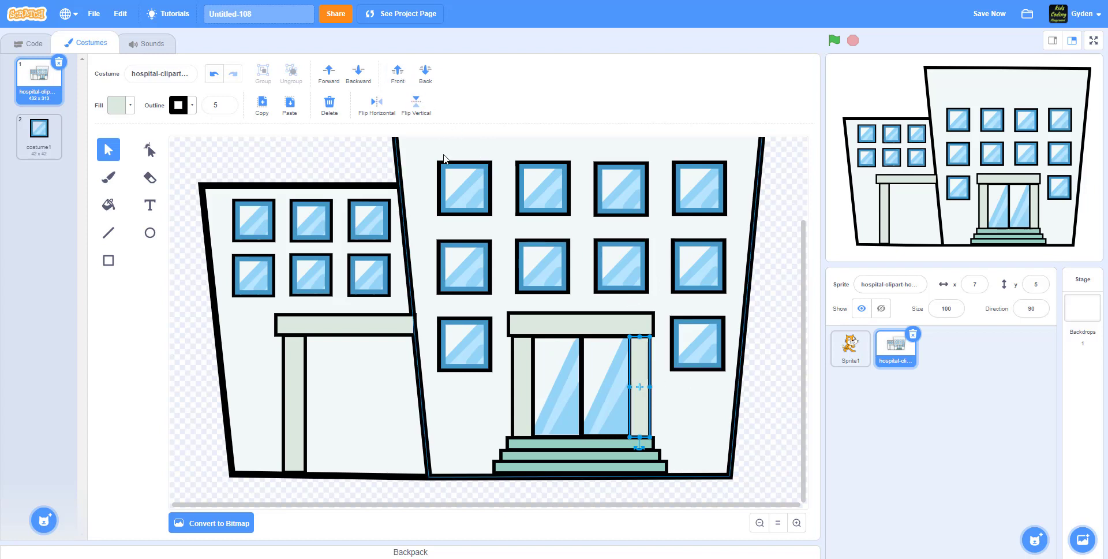
left_click(523, 388)
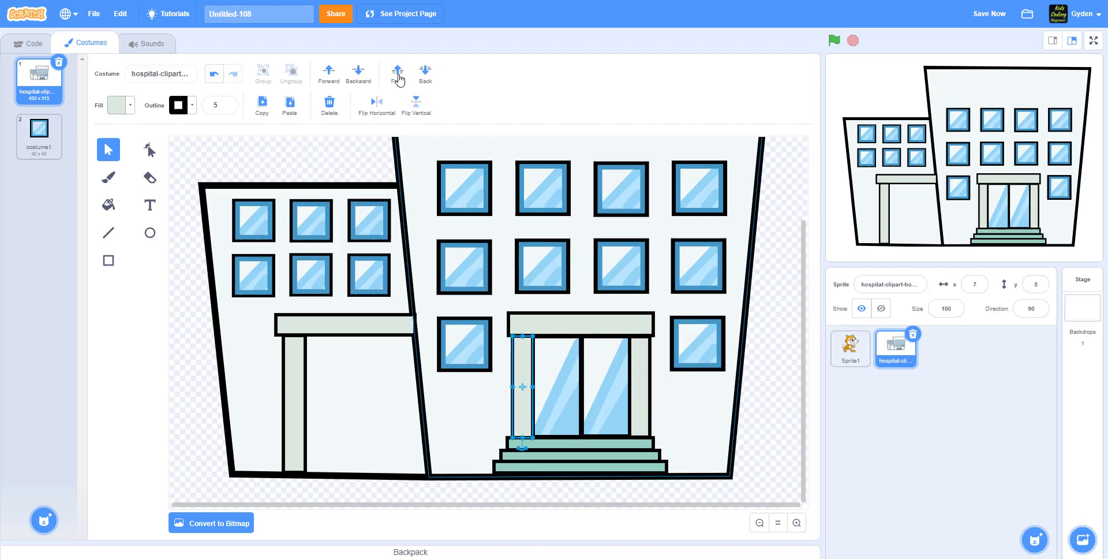
left_click(771, 421)
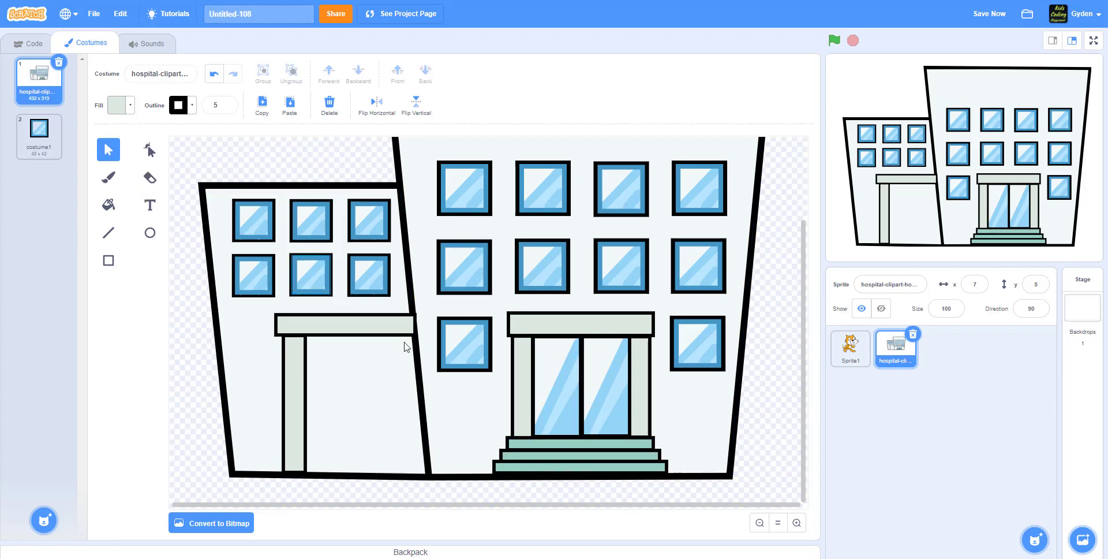
Step: Reshape the left door's darker blue triangle by moving its lower-left corner slightly down and right to the door's bottom edge
left_click(570, 429)
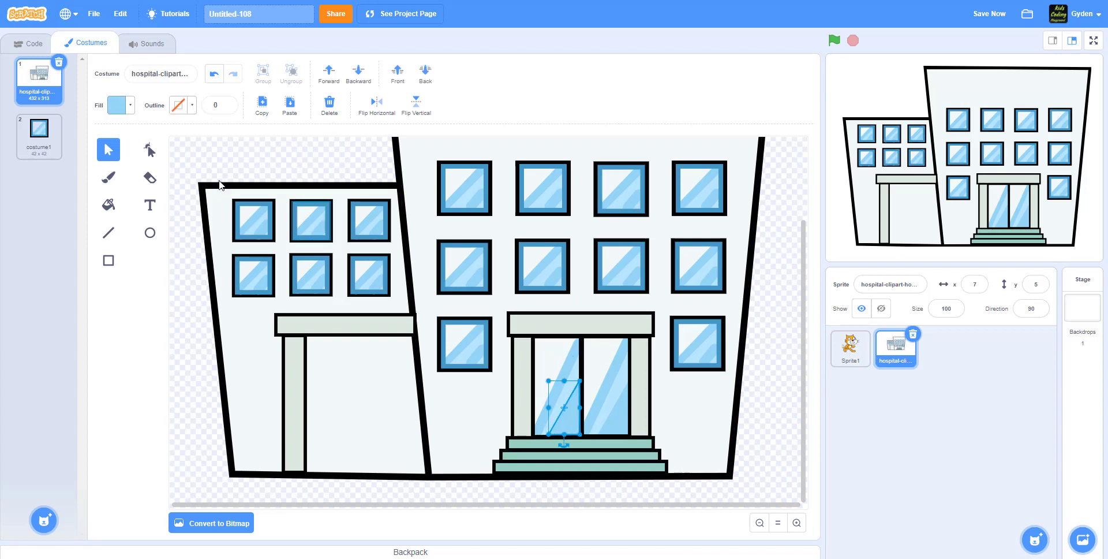
left_click(152, 155)
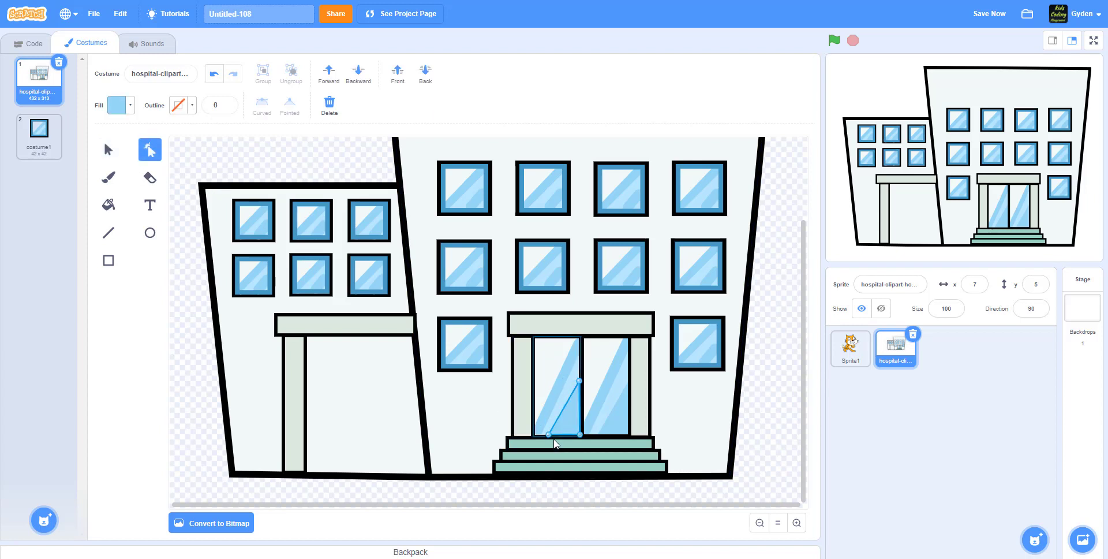
left_click(550, 436)
left_click_drag(552, 437, 554, 440)
left_click(784, 413)
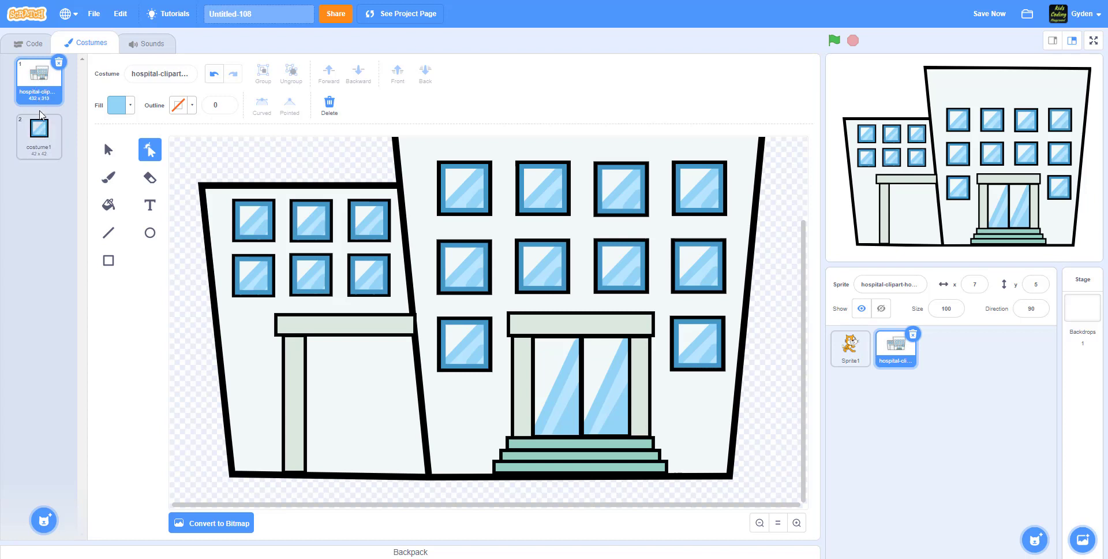
Step: Upload the original hospital clipart again as a new costume and convert it to vector
mouse_move(46, 517)
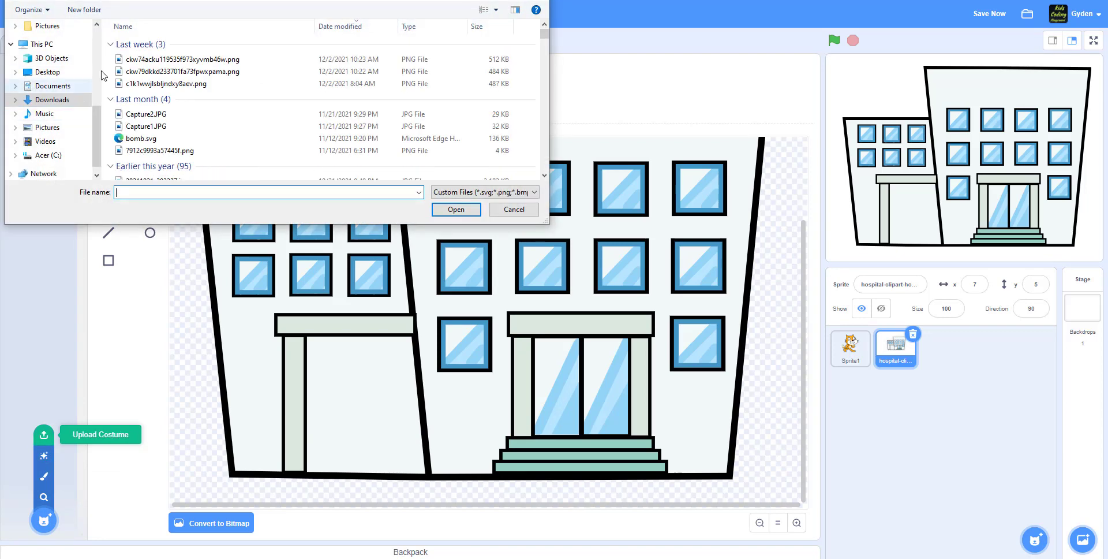
left_click(133, 60)
left_click(466, 212)
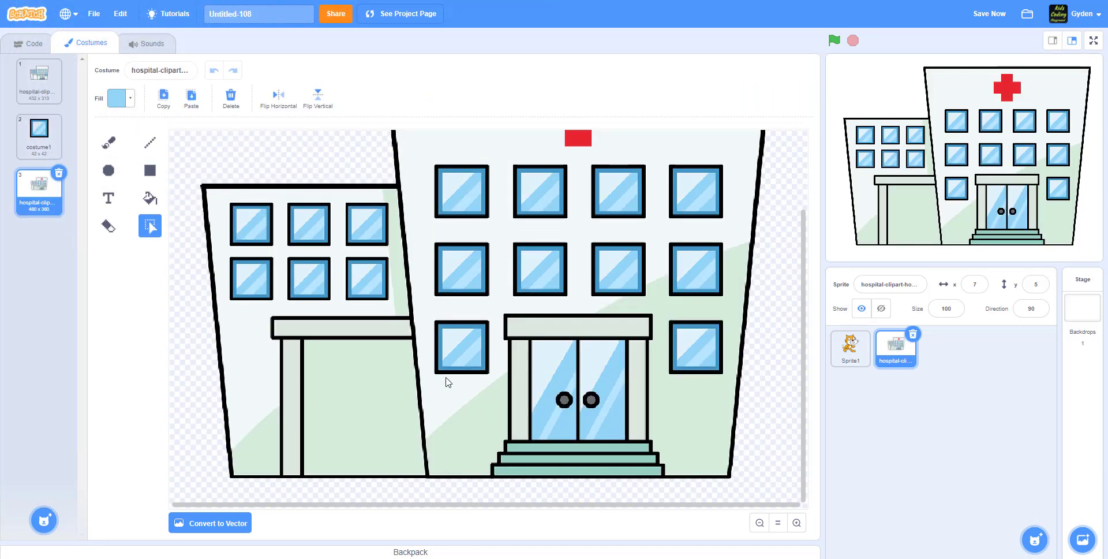
left_click(190, 523)
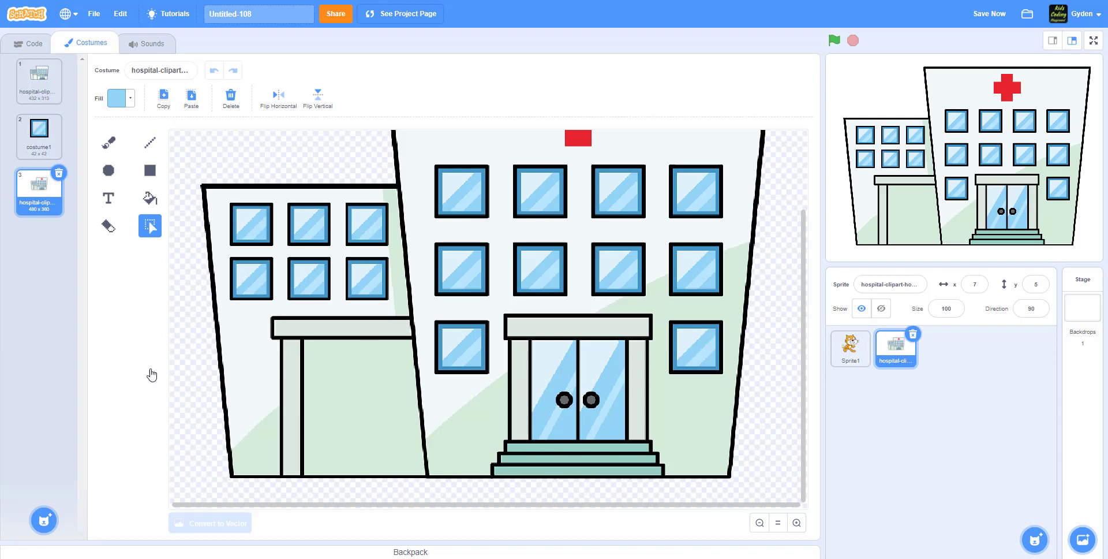
Step: Choose the Circle tool and sample the dark grey of the clipart's left door knob as its fill
left_click(149, 233)
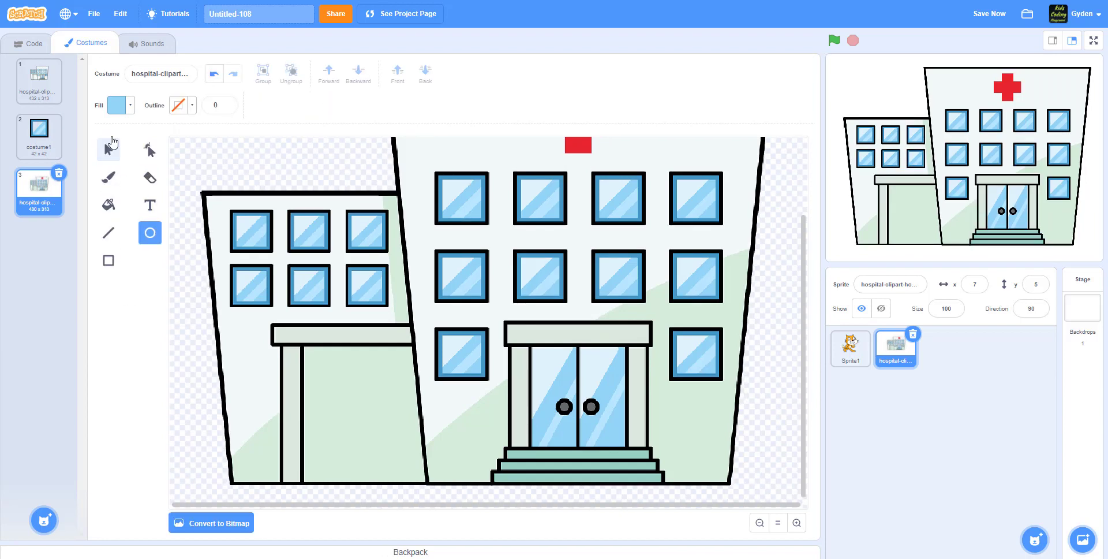
left_click(117, 105)
left_click(150, 258)
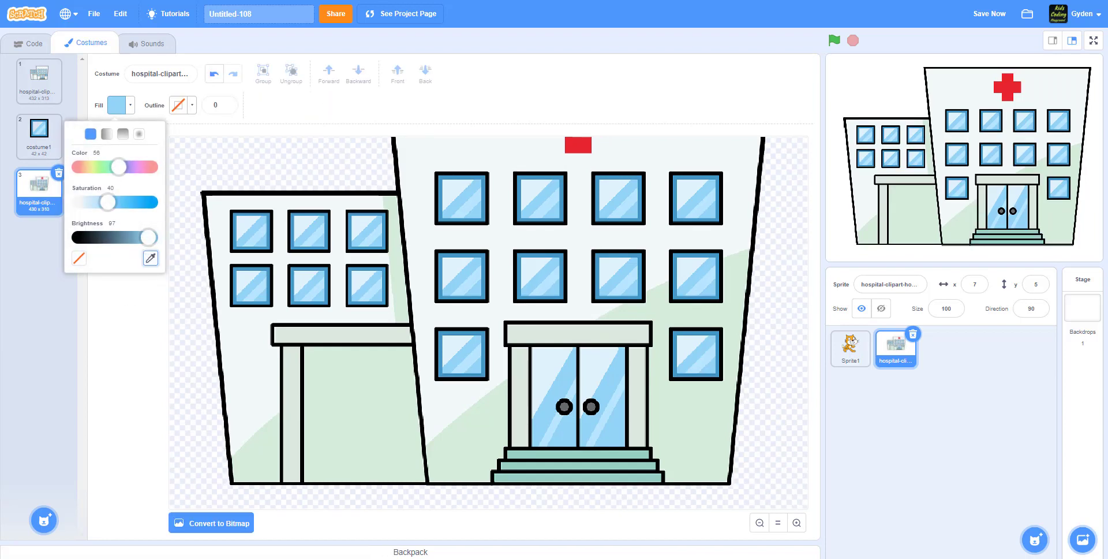
left_click(565, 406)
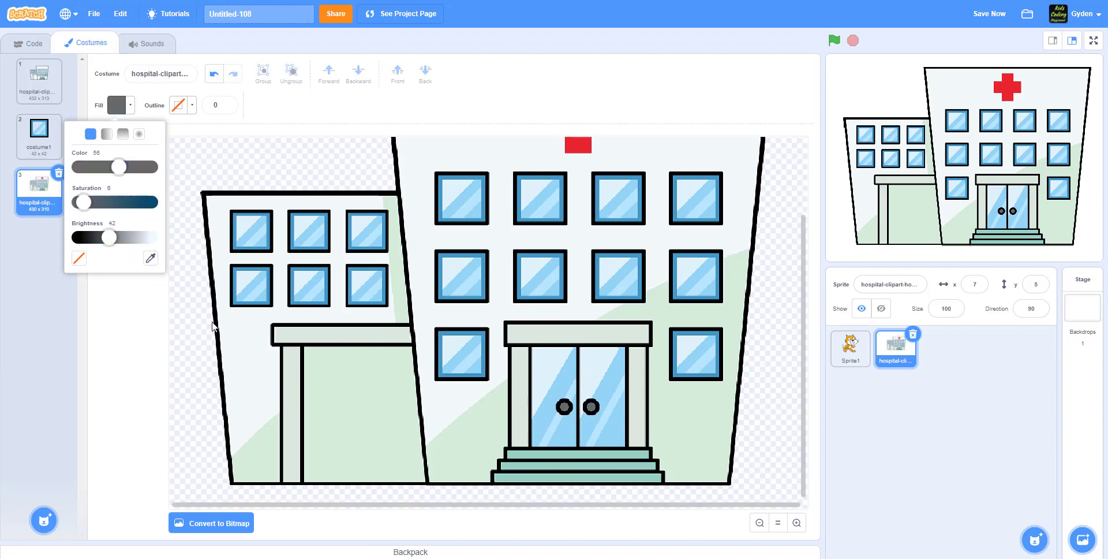
left_click(145, 356)
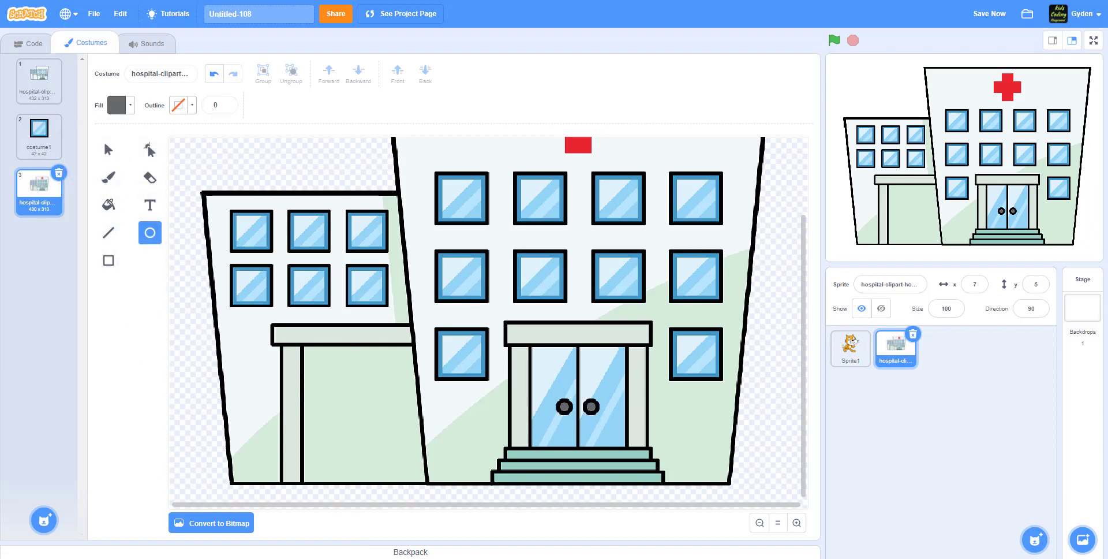
Step: Give the Circle tool a black outline with a width of 5
left_click(179, 107)
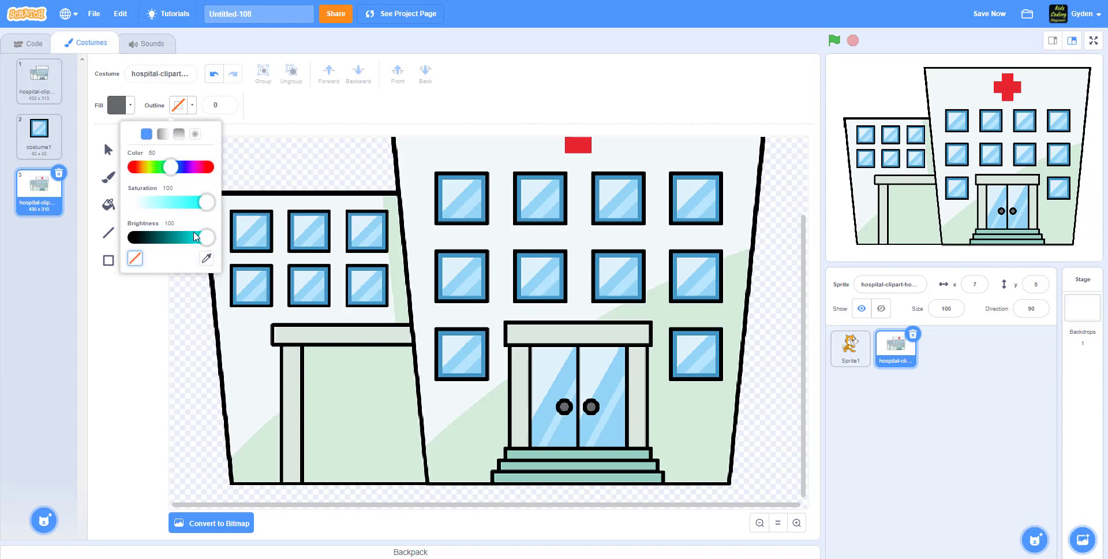
left_click_drag(200, 243, 116, 244)
left_click(117, 245)
left_click(150, 233)
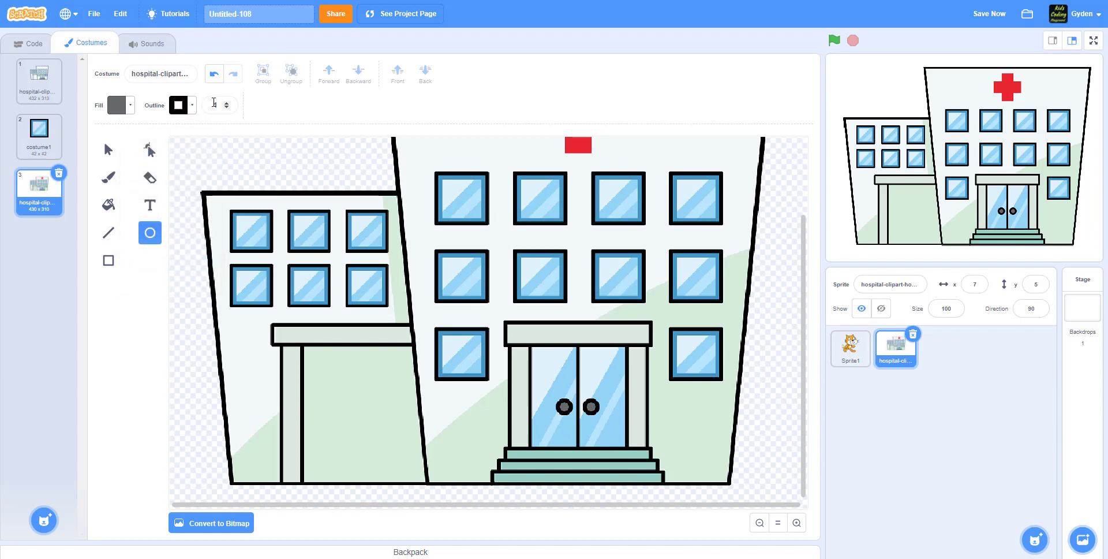
key("Return")
Step: Draw a small grey circle over the clipart's left door knob and place a copy over the right knob
left_click_drag(571, 414, 566, 409)
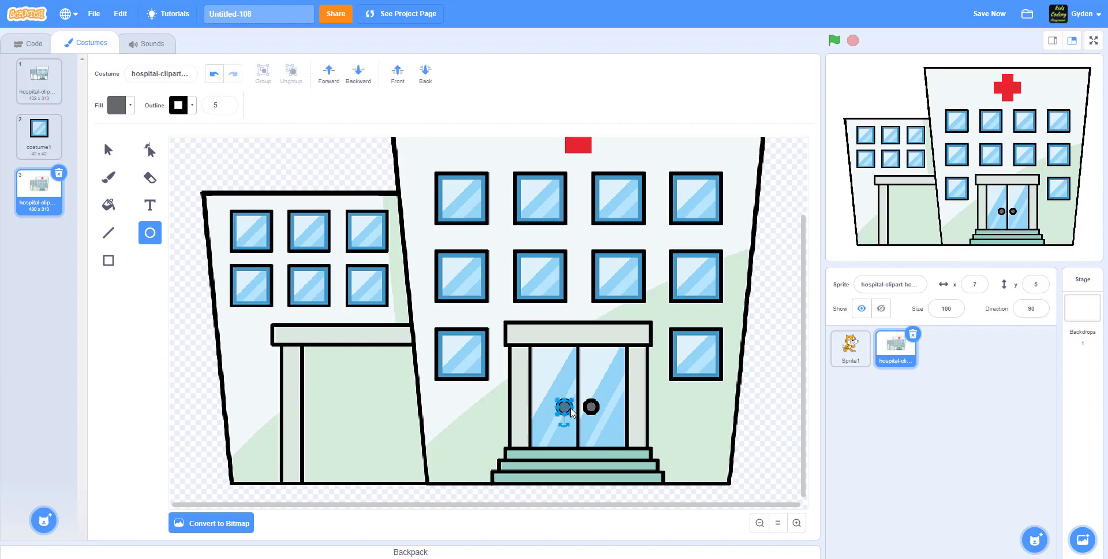
key("ctrl+v")
left_click_drag(573, 412, 591, 406)
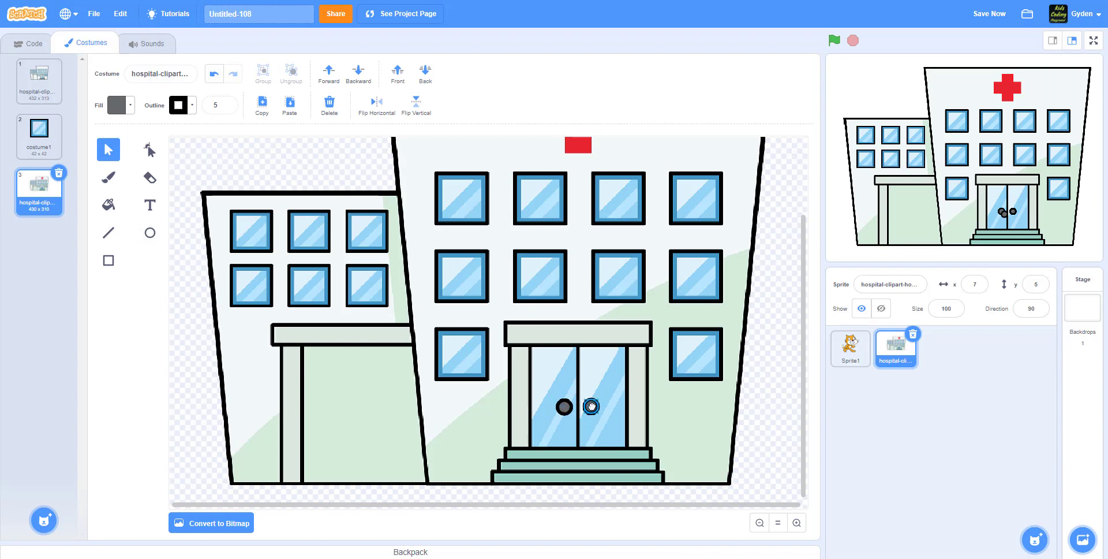
Step: Copy both knob circles together into the redrawn hospital's costume
left_click(569, 407, "shift")
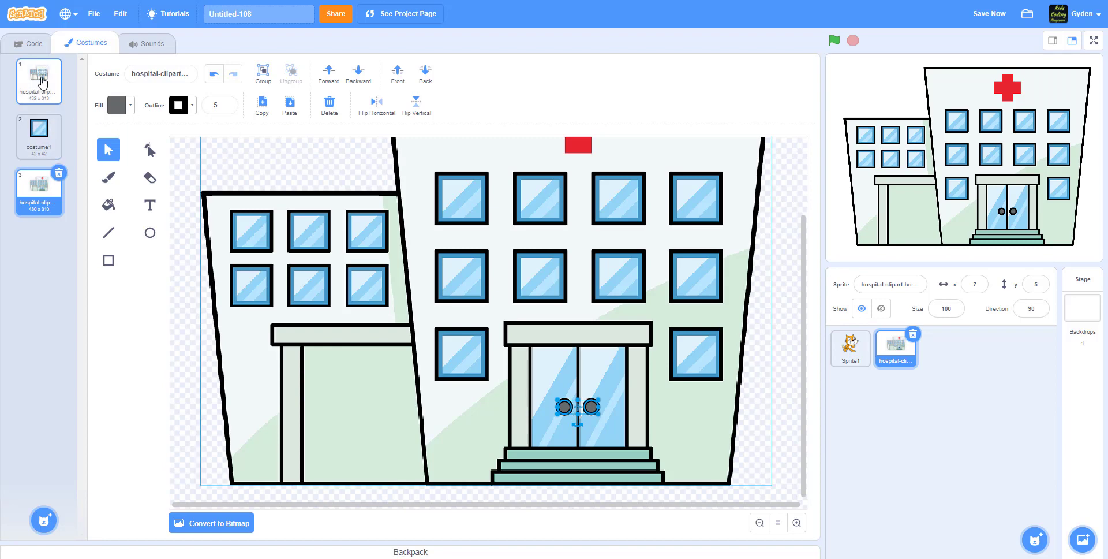
left_click(56, 92)
key("ctrl+v")
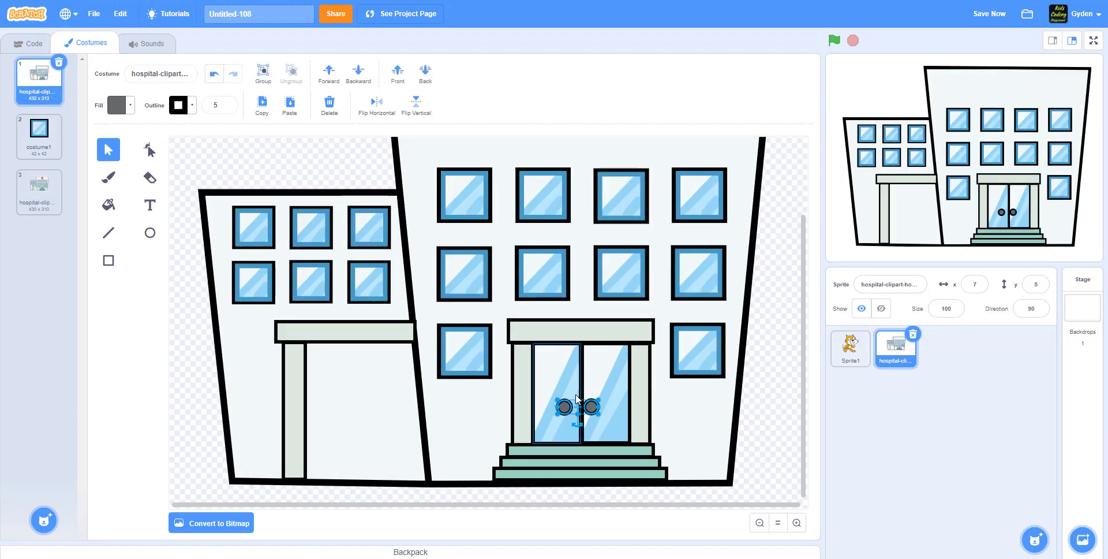
Step: Nudge the pair of knobs slightly up and right until they sit evenly on either side of the doors' centre line
key("Up")
key("Up")
key("Up")
key("Up")
key("Up")
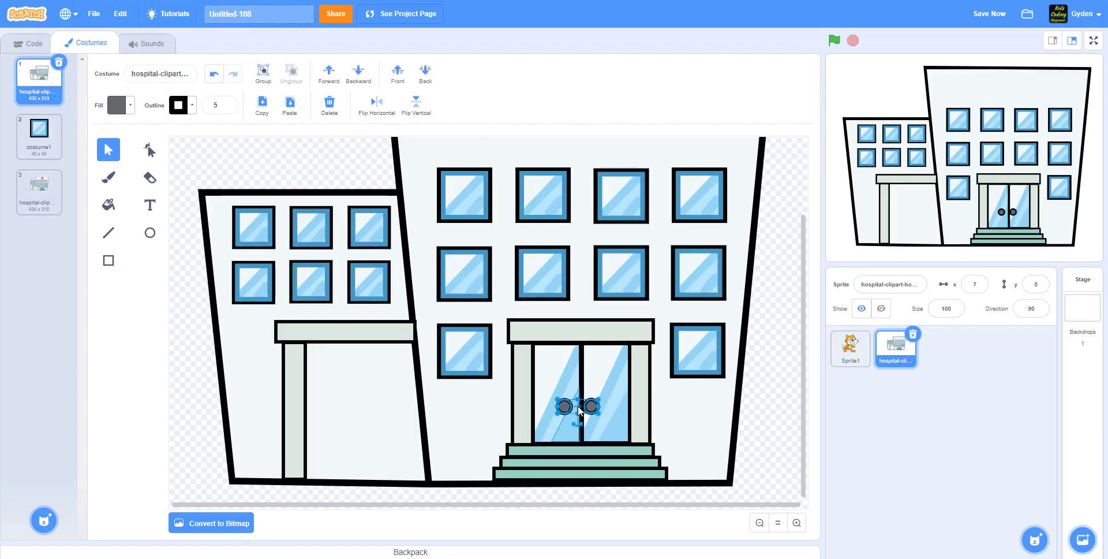
key("Right")
key("Right")
key("Right")
key("Right")
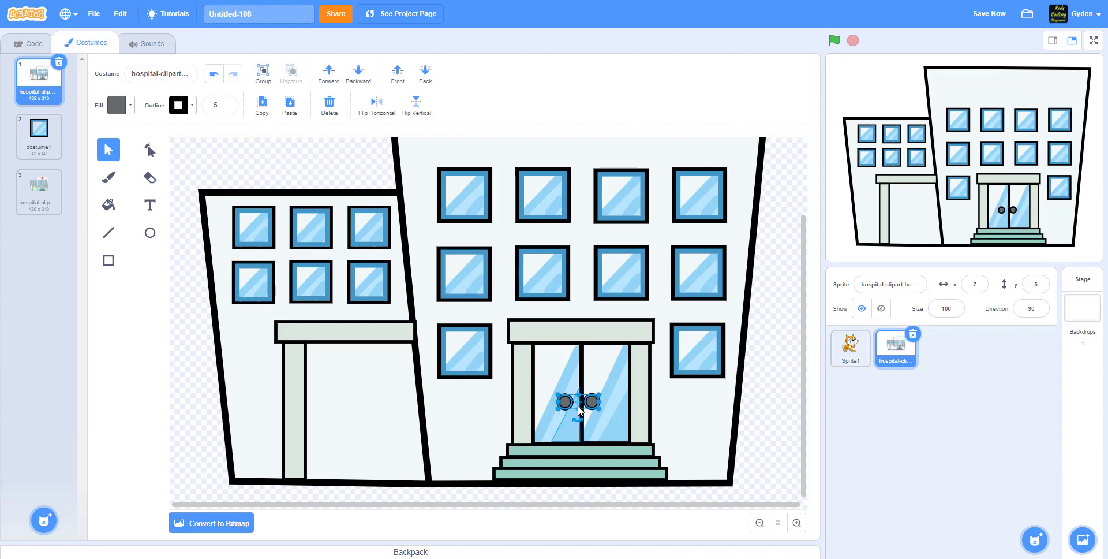
key("Right")
key("Right")
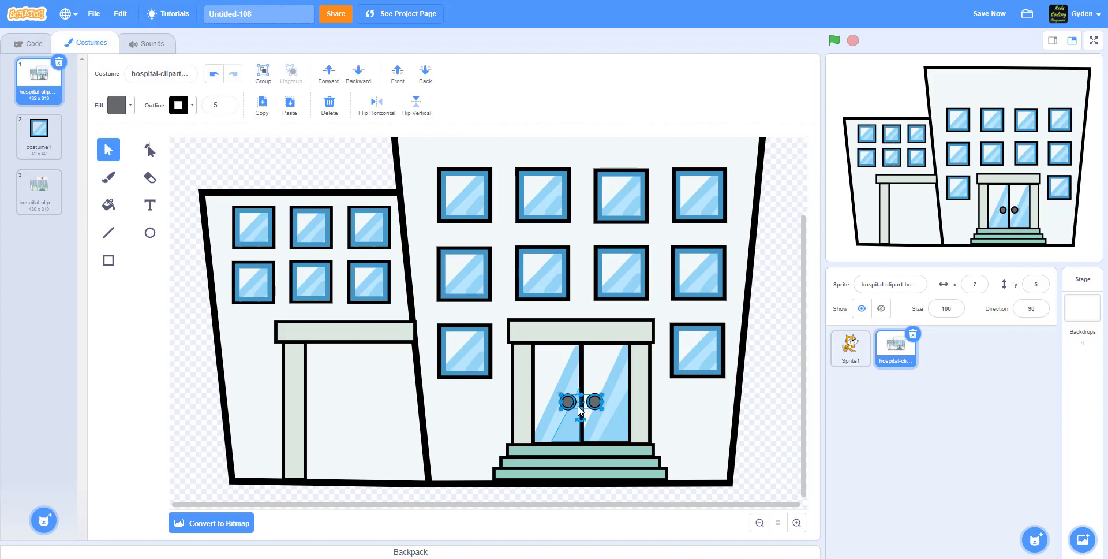
key("Up")
key("Up")
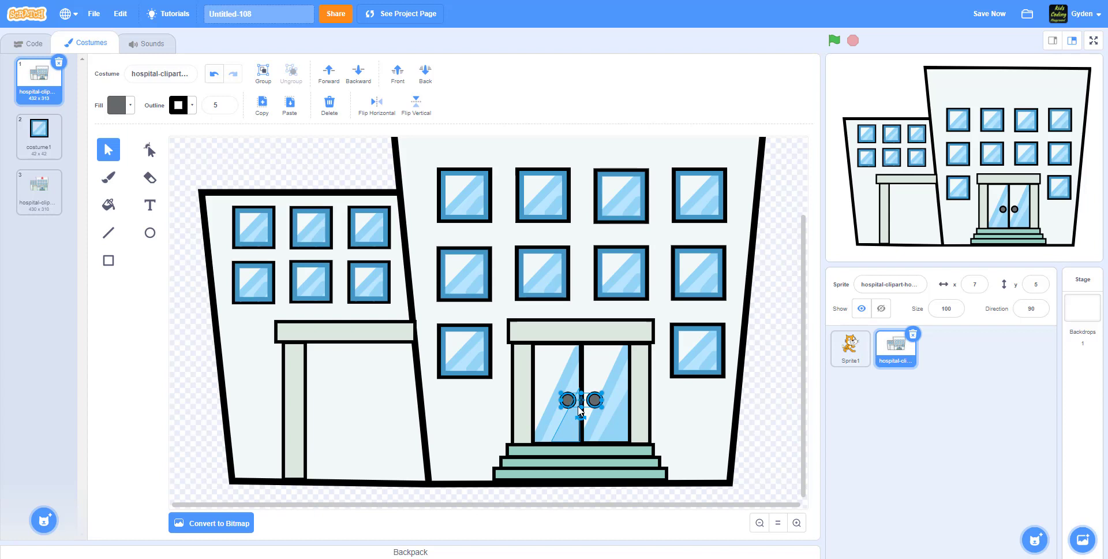
left_click(186, 408)
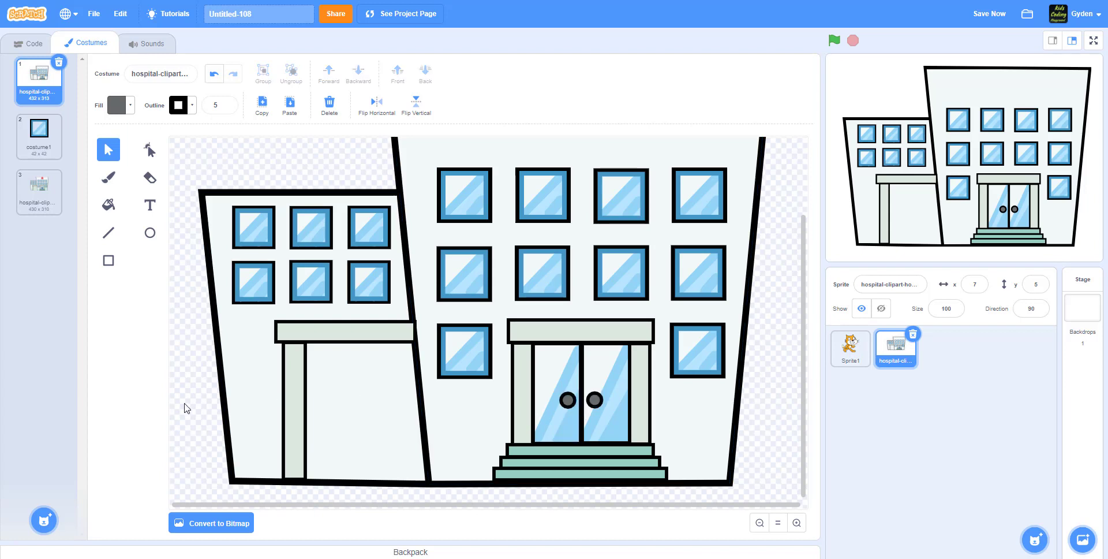
Step: Layer the low building's horizontal canopy beam behind the tall building but in front of the low building's wall
left_click(408, 328)
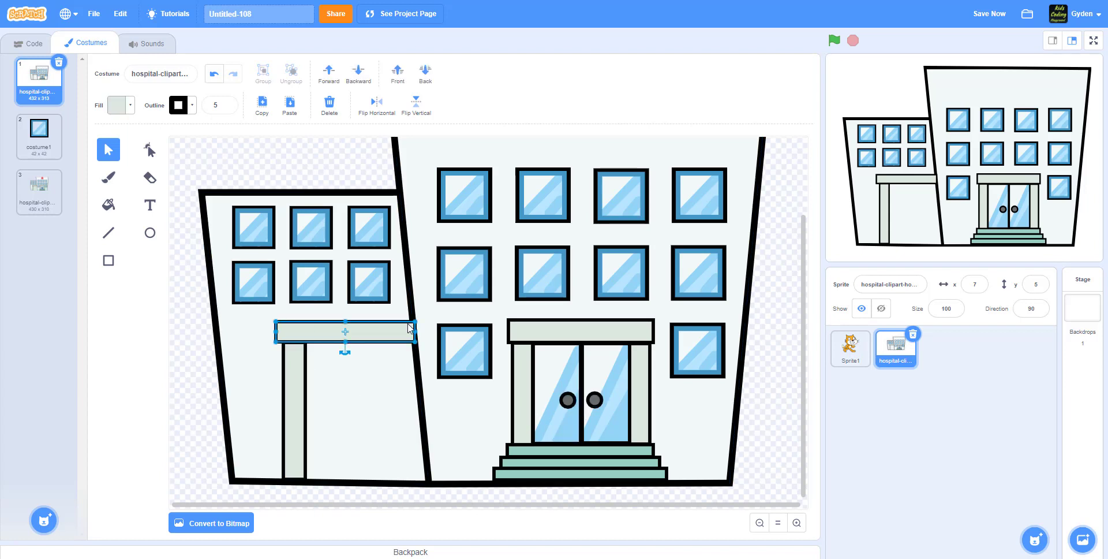
left_click(426, 76)
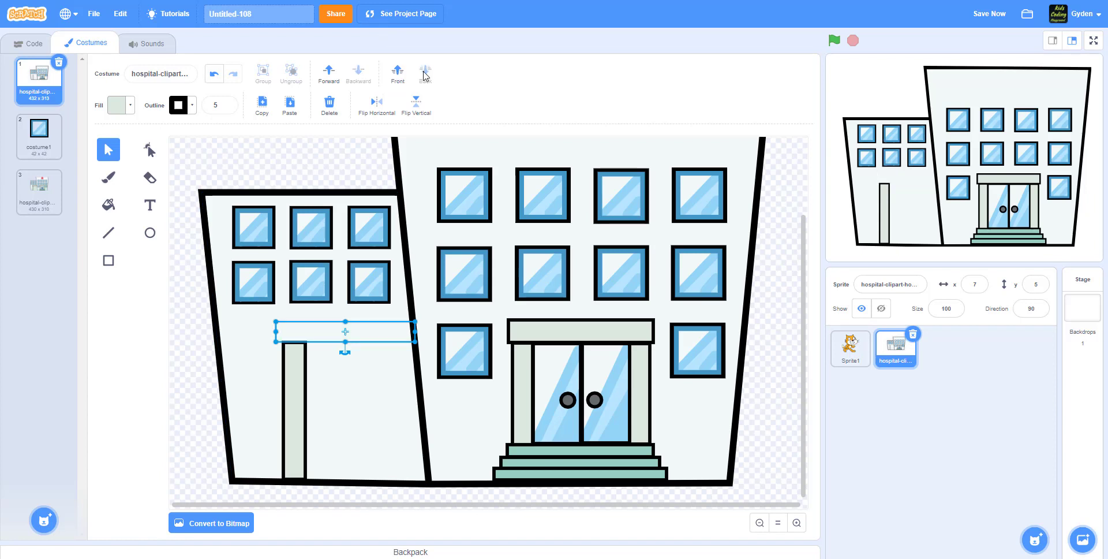
left_click(329, 73)
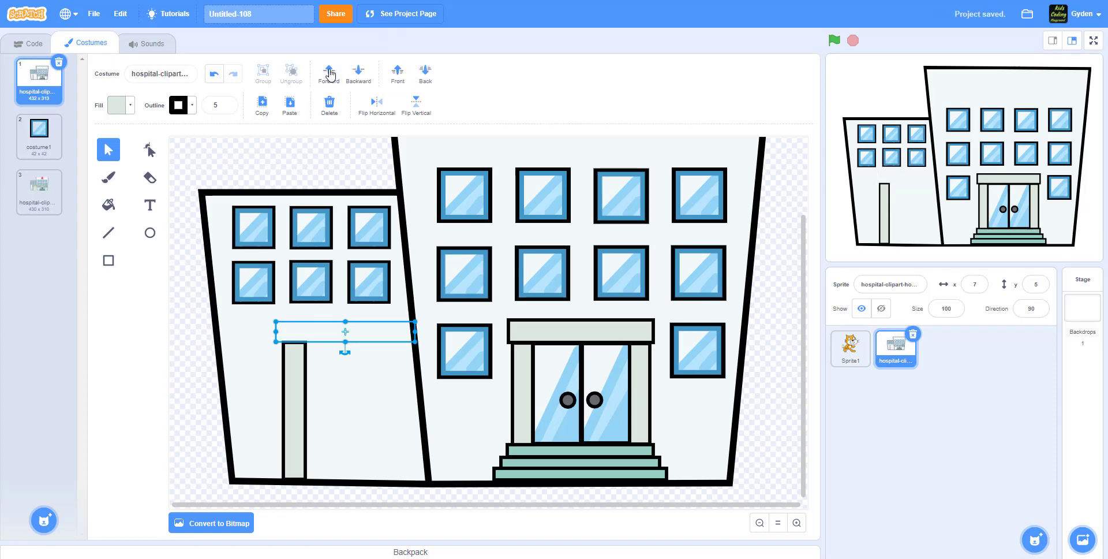
left_click(330, 72)
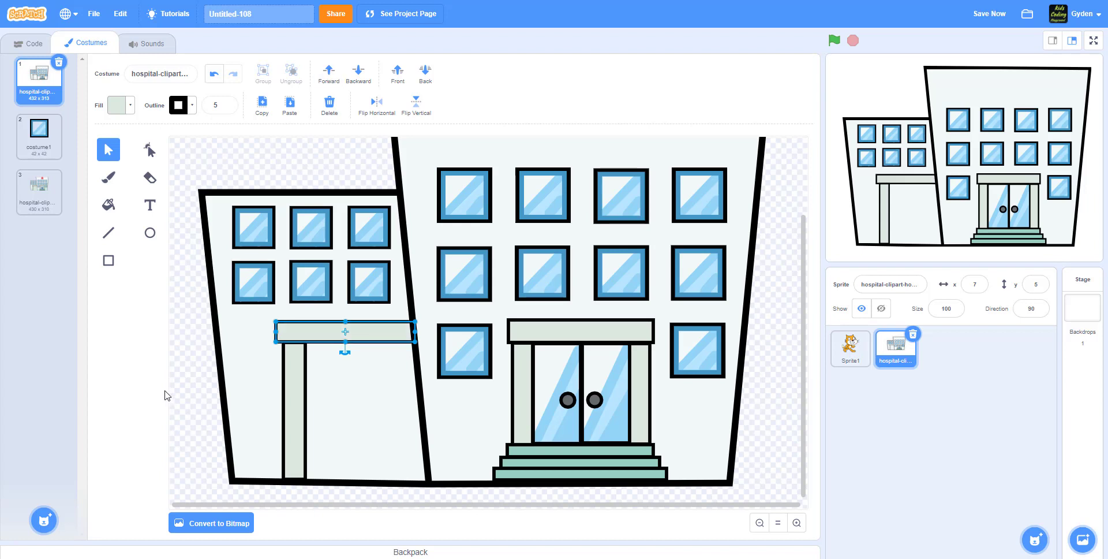
left_click(196, 384)
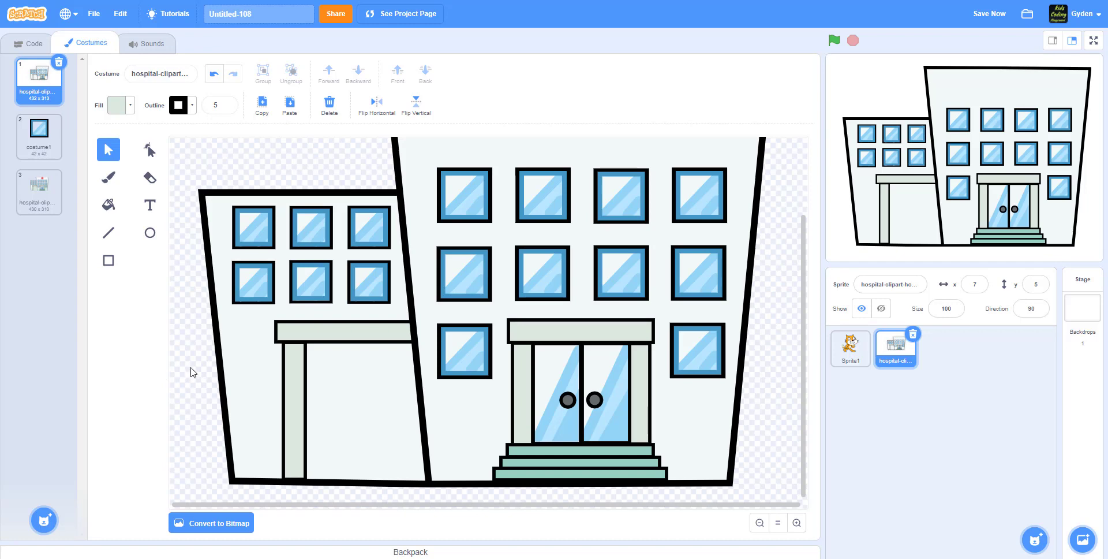
Step: In the original clipart's costume, set up the Rectangle tool with no outline and a fill sampled from the red cross
left_click(760, 523)
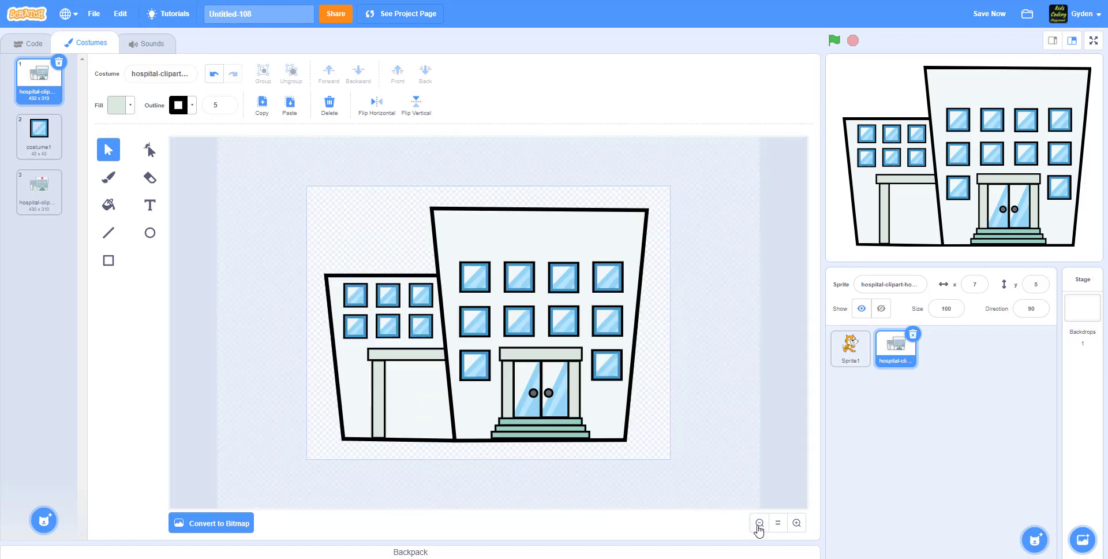
left_click(48, 200)
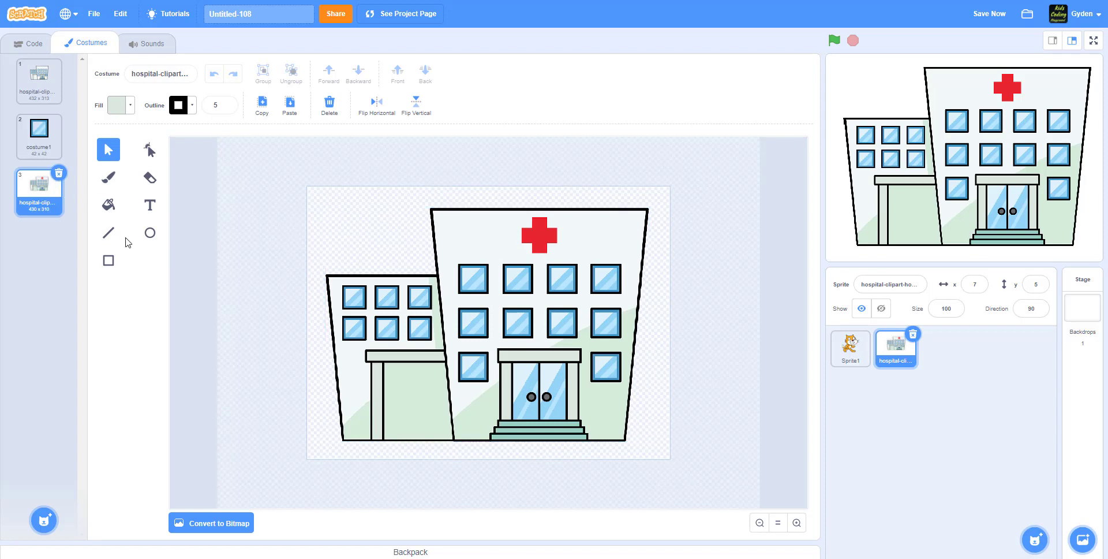
left_click(109, 262)
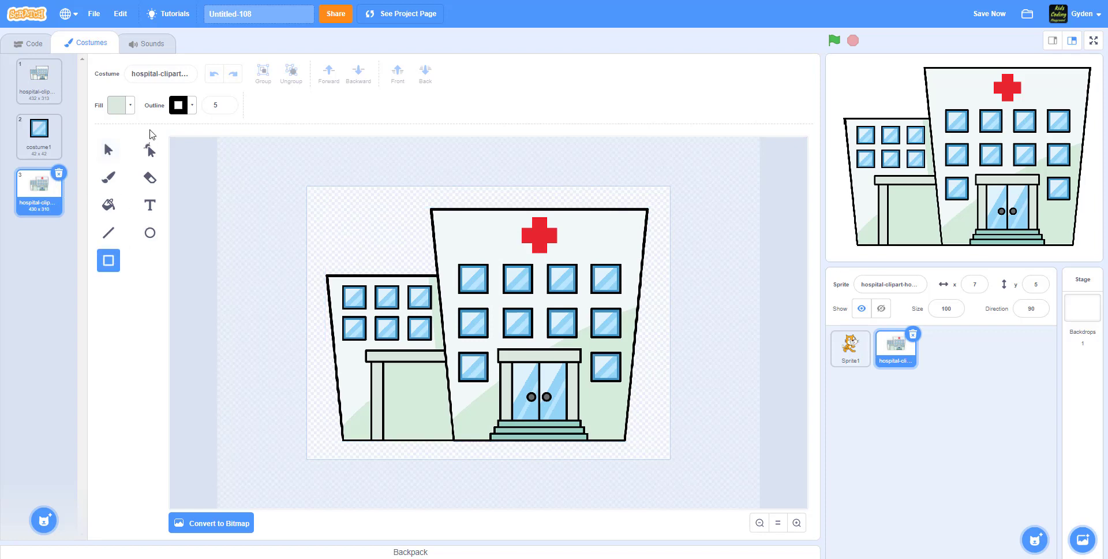
left_click(179, 110)
left_click(136, 260)
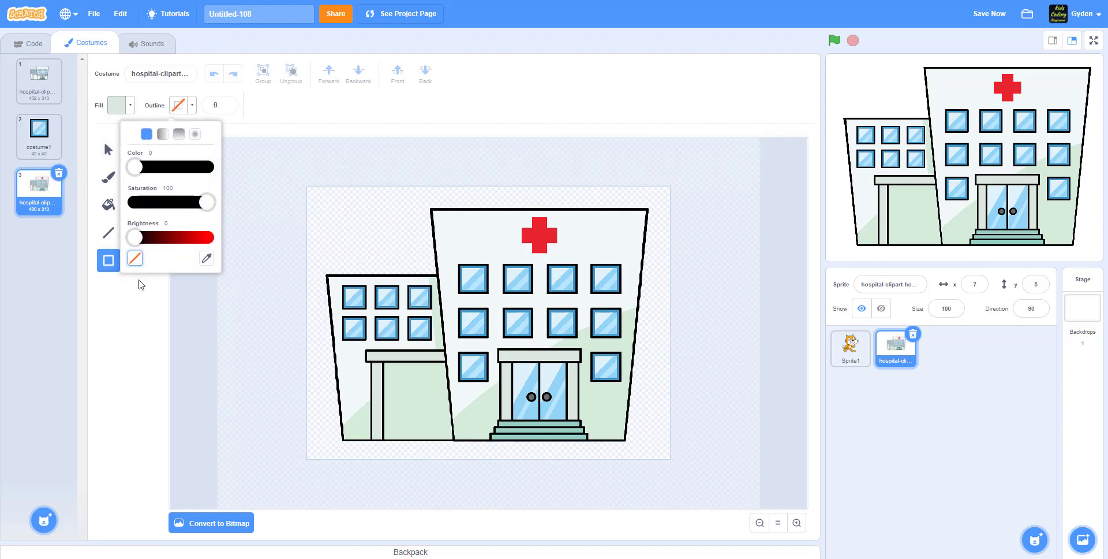
left_click(115, 106)
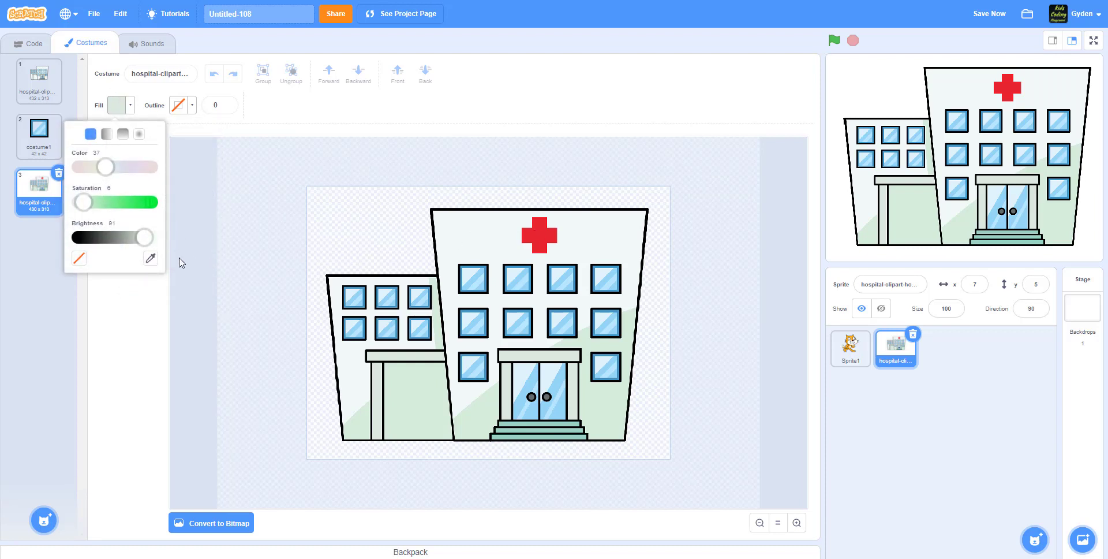
left_click(150, 259)
left_click(541, 233)
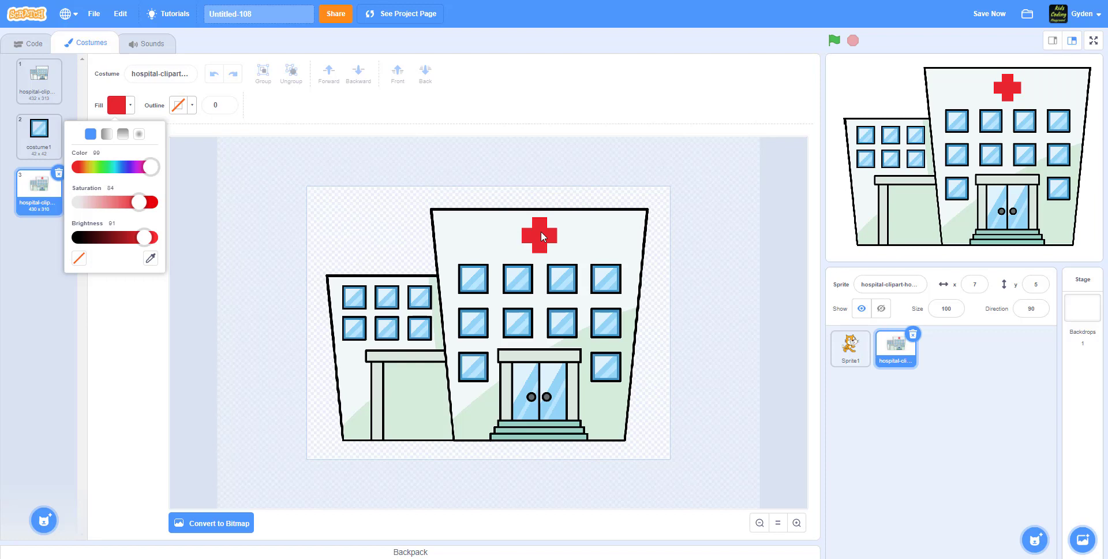
left_click(139, 321)
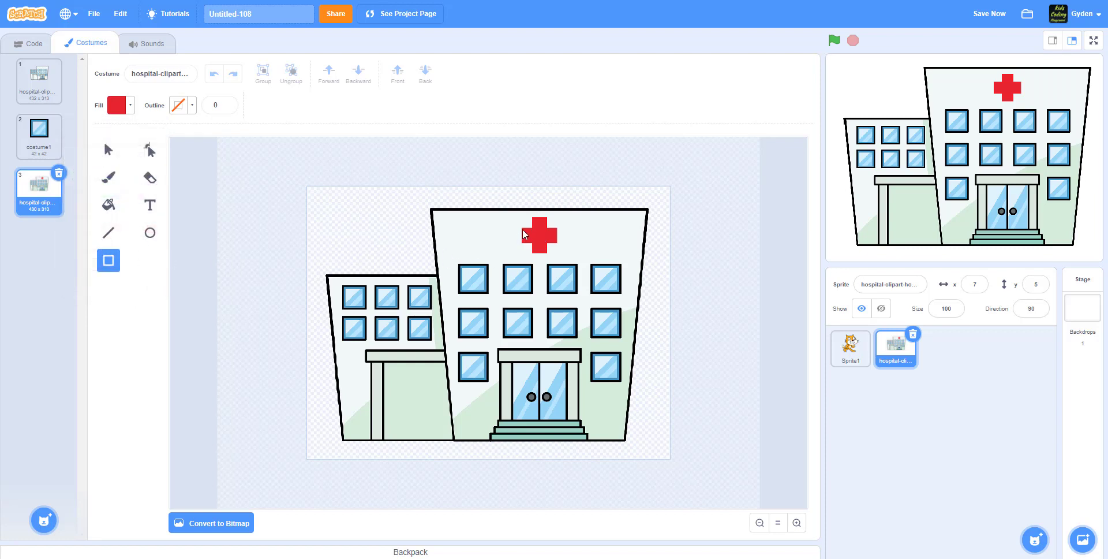
Step: Draw one horizontal and one vertical red rectangle exactly over the two bars of the clipart's cross
left_click_drag(522, 227, 557, 248)
left_click(533, 218)
left_click_drag(548, 254, 532, 217)
Step: Copy both red cross rectangles into the redrawn hospital's costume
left_click(108, 150)
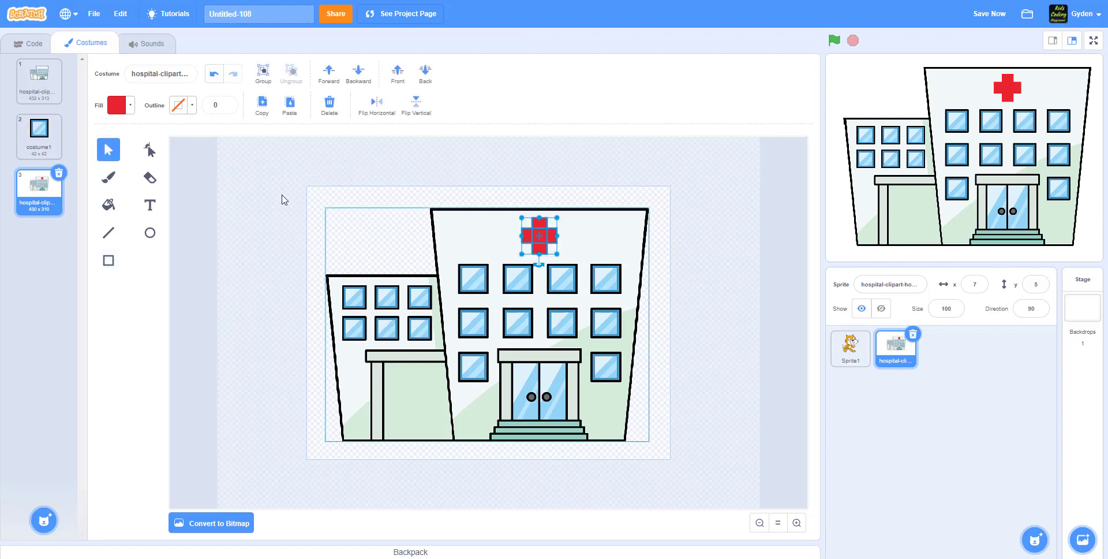
left_click(36, 90)
key("ctrl+v")
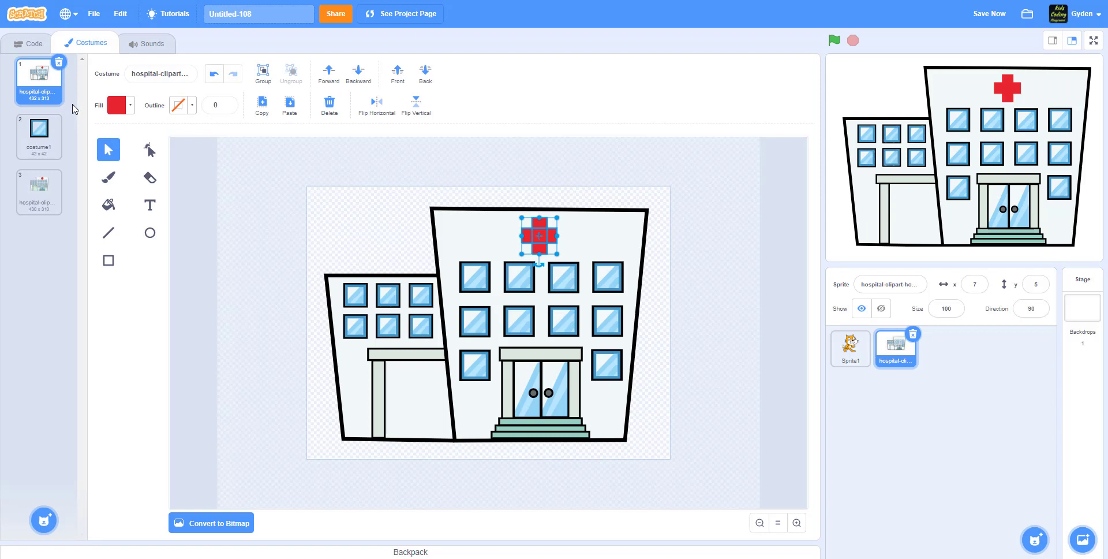
left_click(282, 214)
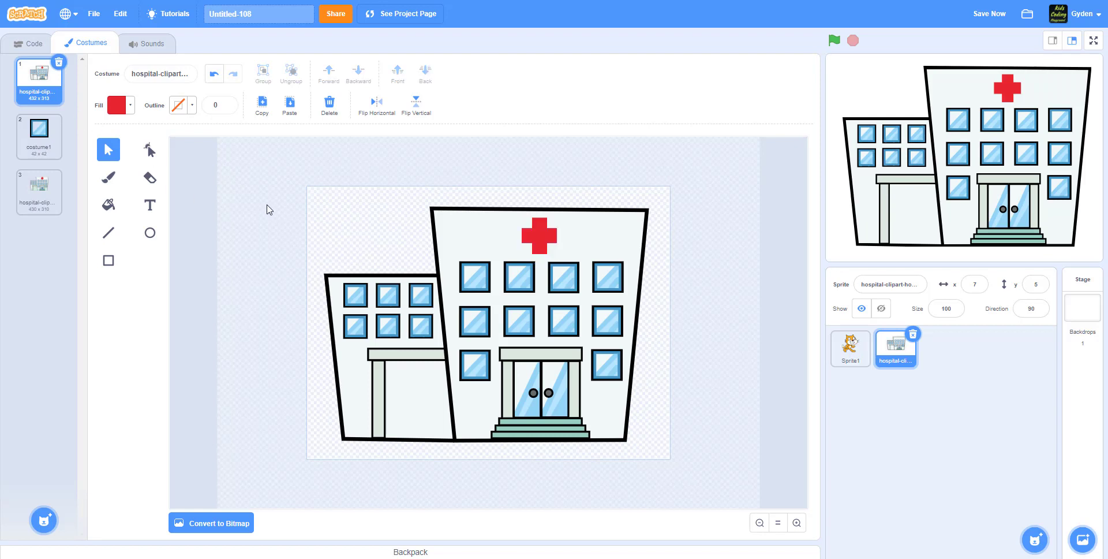
Step: In the original clipart's costume, cover the tall building's lower part with a rectangle filled in the sampled pale green of the wall shading
left_click(58, 191)
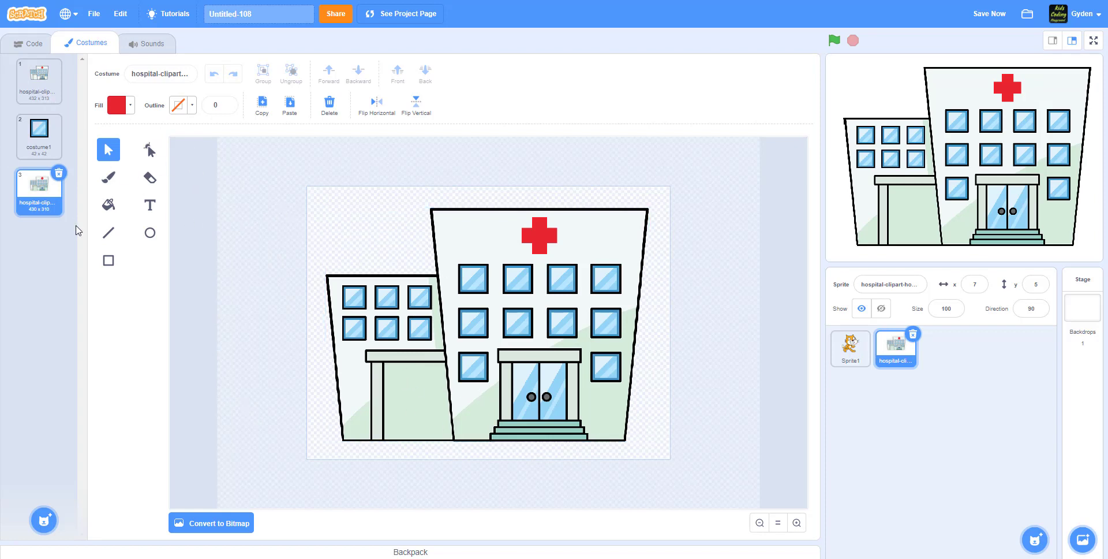
left_click(110, 266)
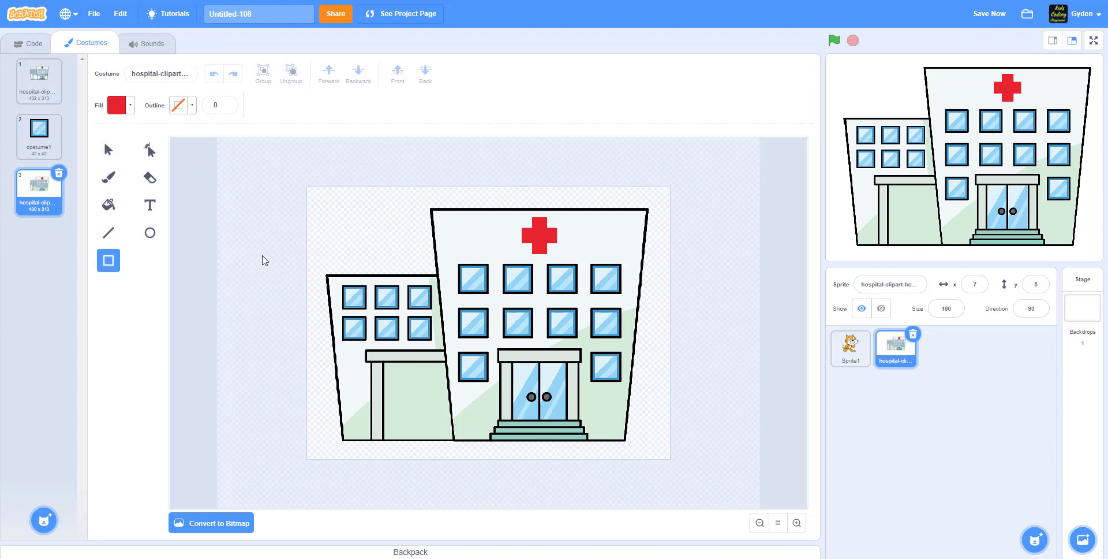
left_click(118, 106)
left_click(150, 258)
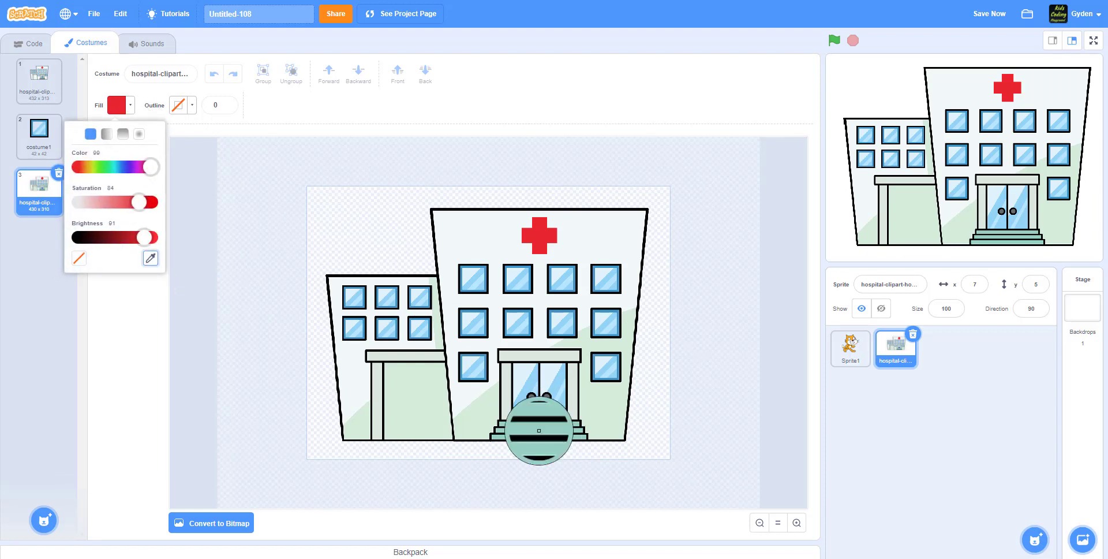
left_click(470, 416)
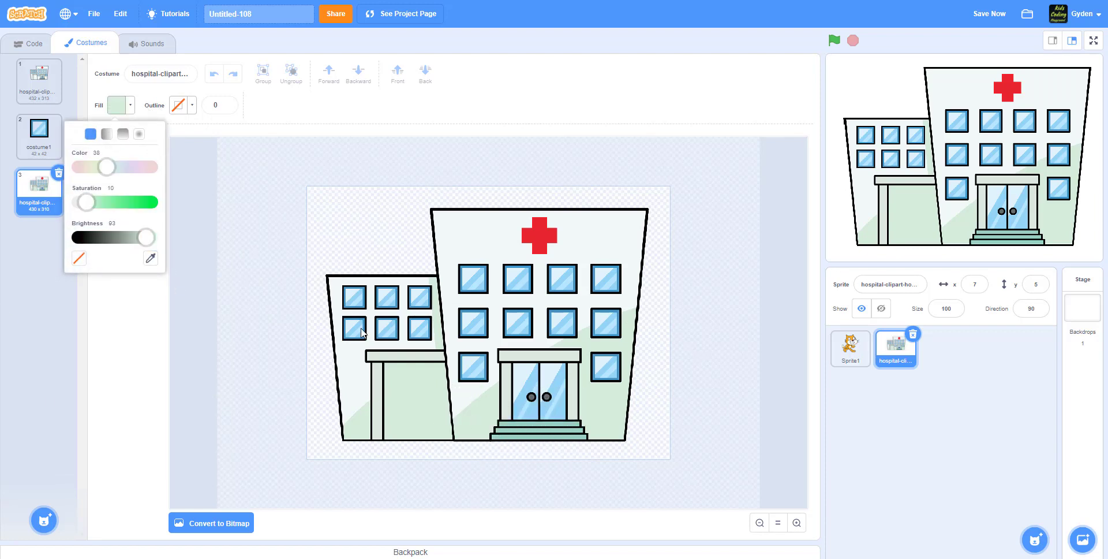
left_click_drag(495, 321, 624, 439)
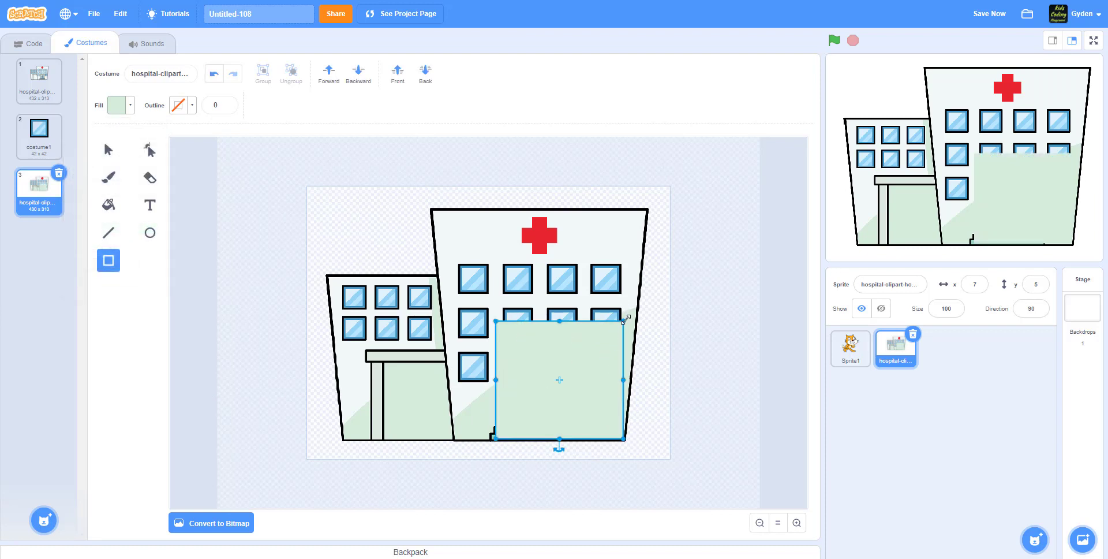
mouse_move(626, 318)
left_mouse_down()
mouse_move(634, 309)
mouse_move(609, 319)
left_mouse_up()
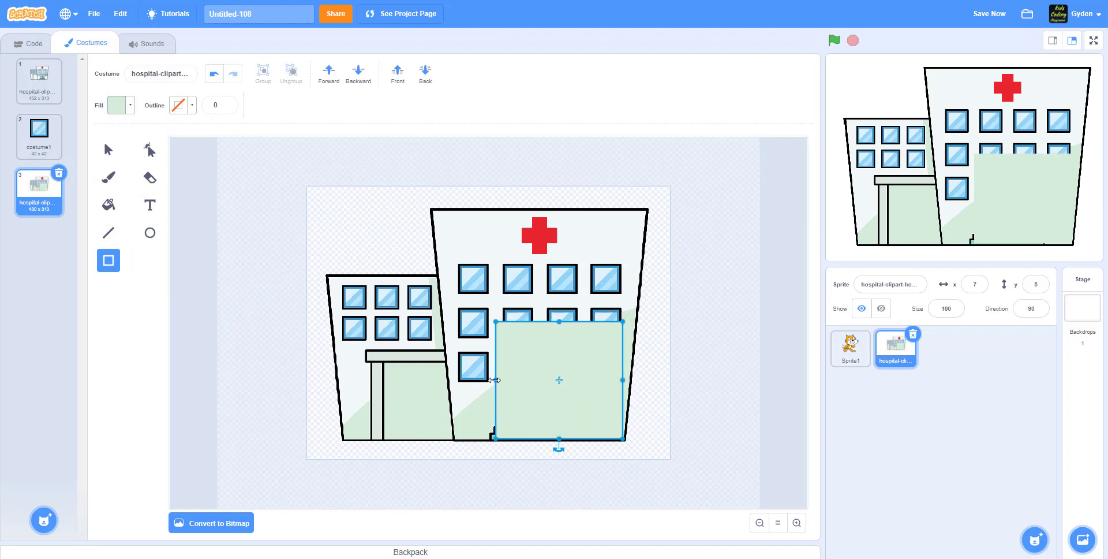
left_click_drag(495, 380, 455, 381)
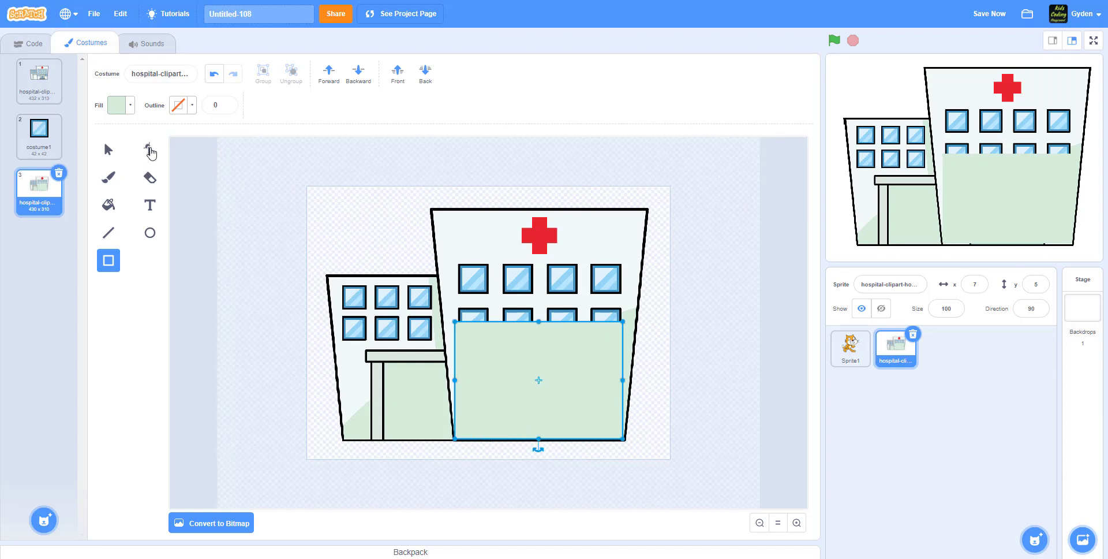
Step: Reshape the green rectangle, moving its upper-right corner to the wall's edge and replacing its upper-left corner with a point along the sloping edge
left_click(149, 151)
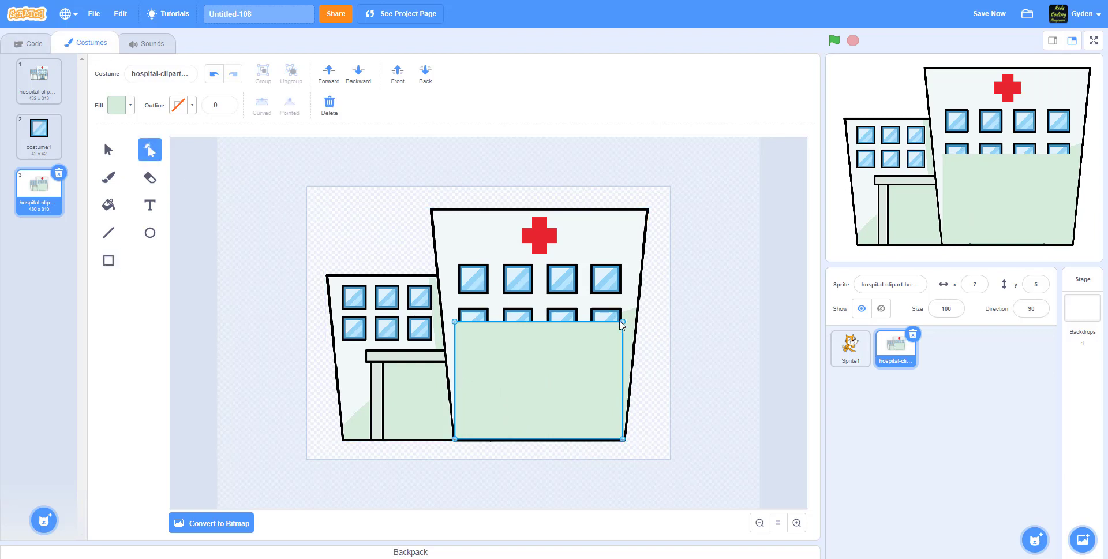
left_click_drag(621, 322, 637, 310)
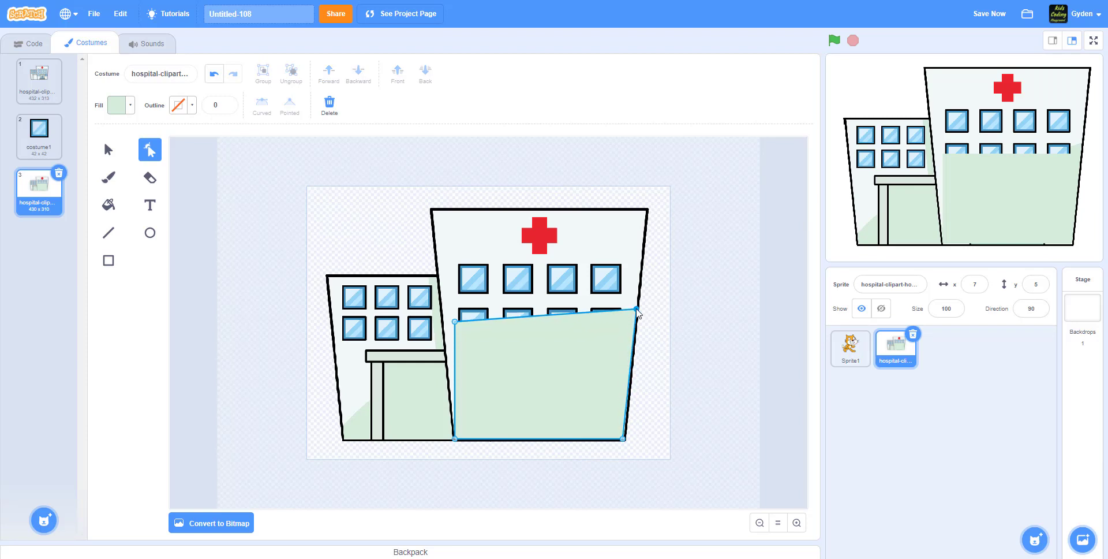
left_click_drag(456, 322, 535, 346)
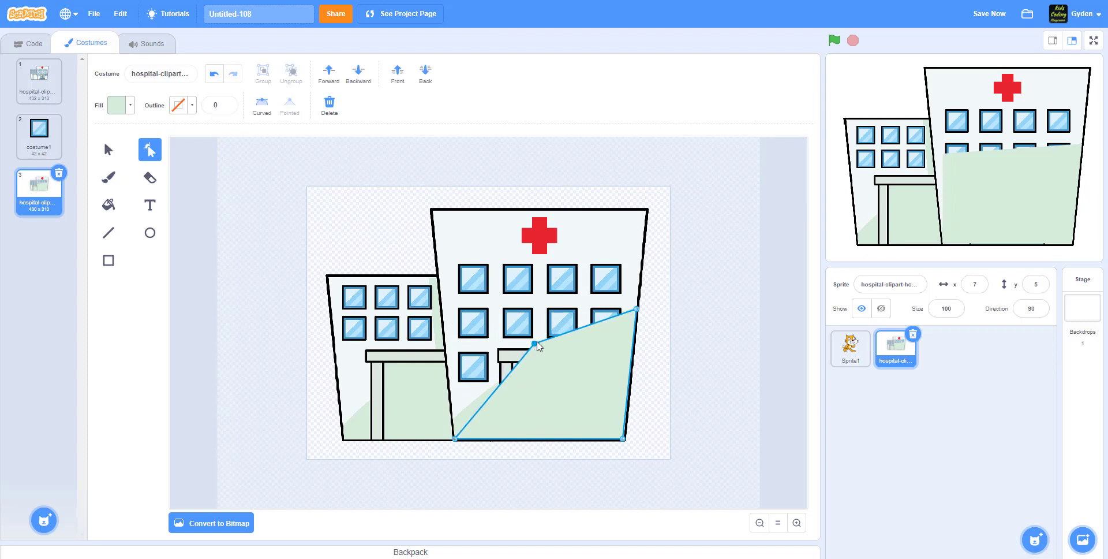
left_click(571, 327)
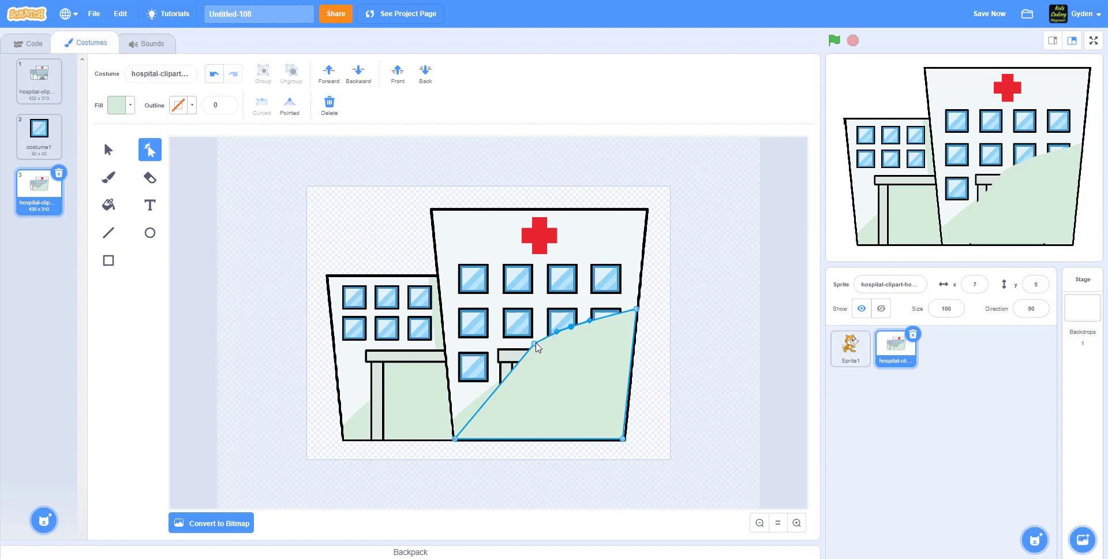
left_click(534, 345)
key("Delete")
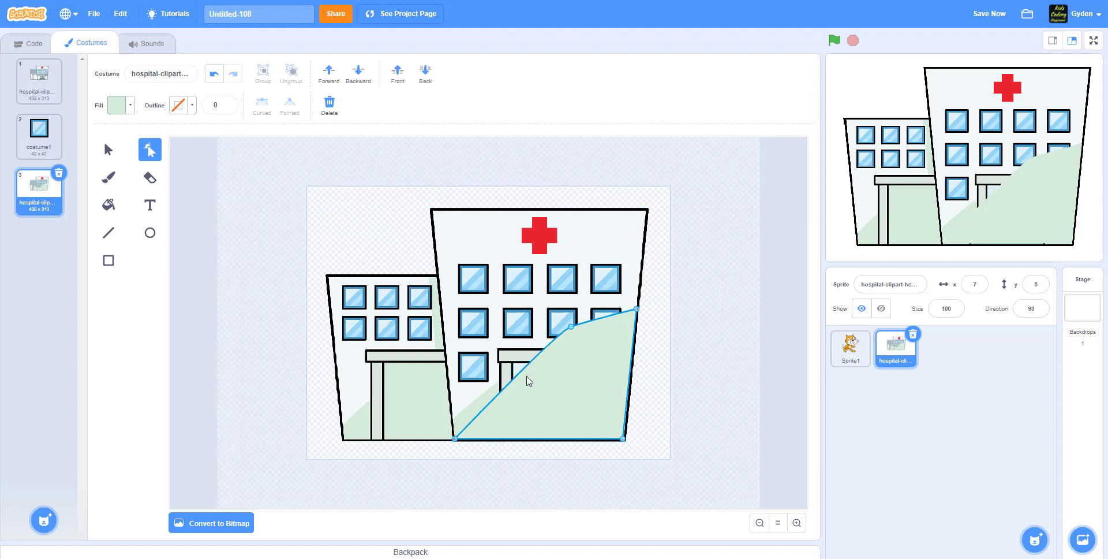
Step: Add curve points along the green shape's lower-left slope and adjust them to round that edge outward
left_click_drag(500, 396, 462, 410)
left_click(480, 391)
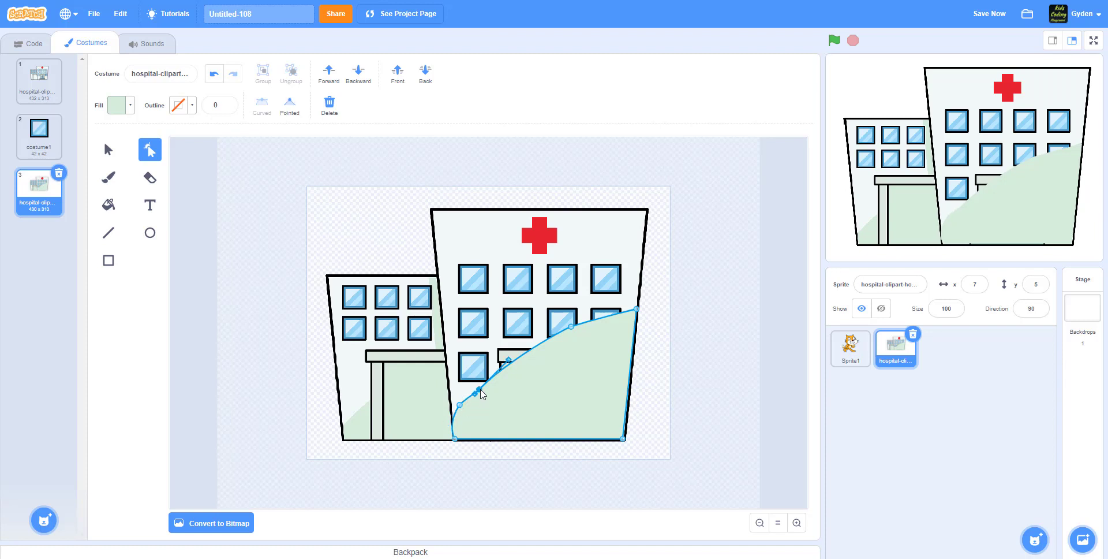
key("Delete")
left_click_drag(493, 386, 463, 406)
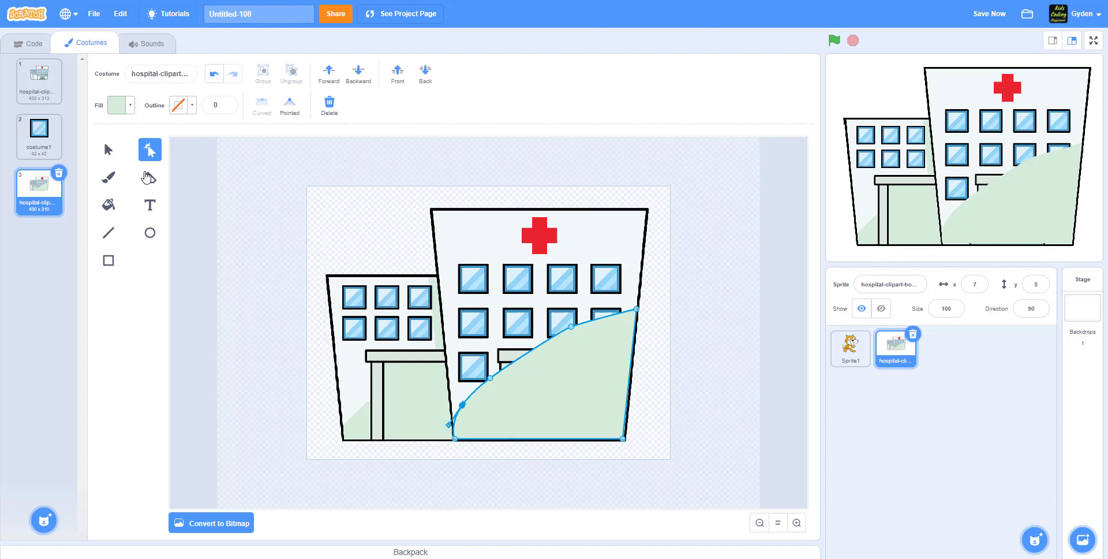
Step: Copy the curved green shading shape into the redrawn hospital's costume
left_click(108, 150)
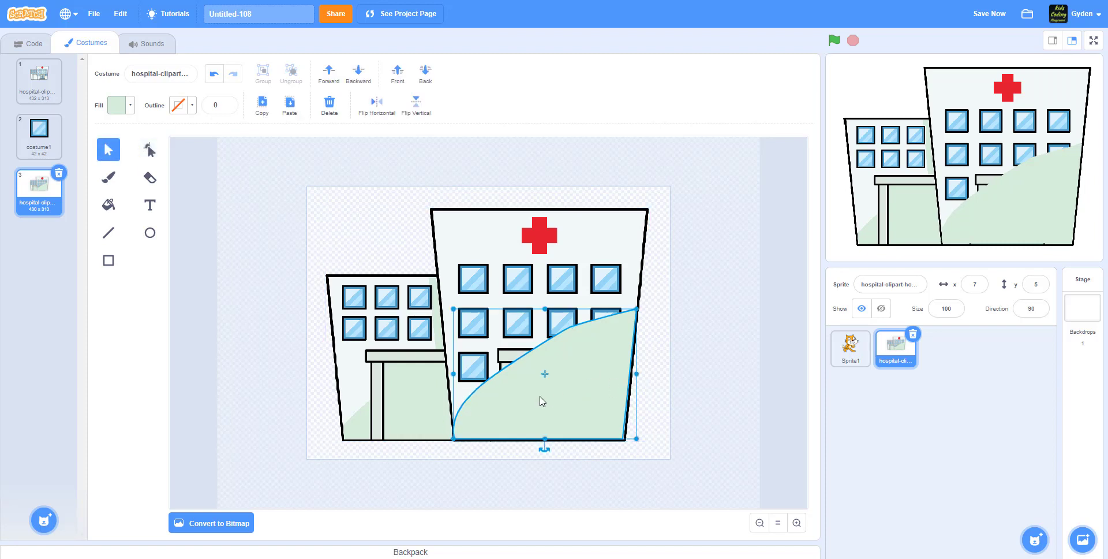
left_click(44, 91)
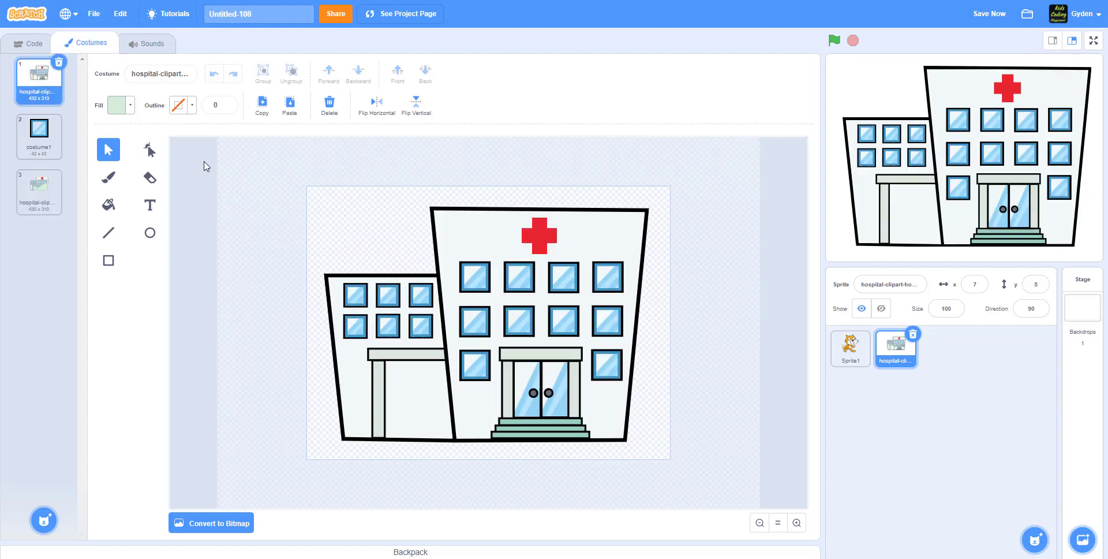
key("ctrl+v")
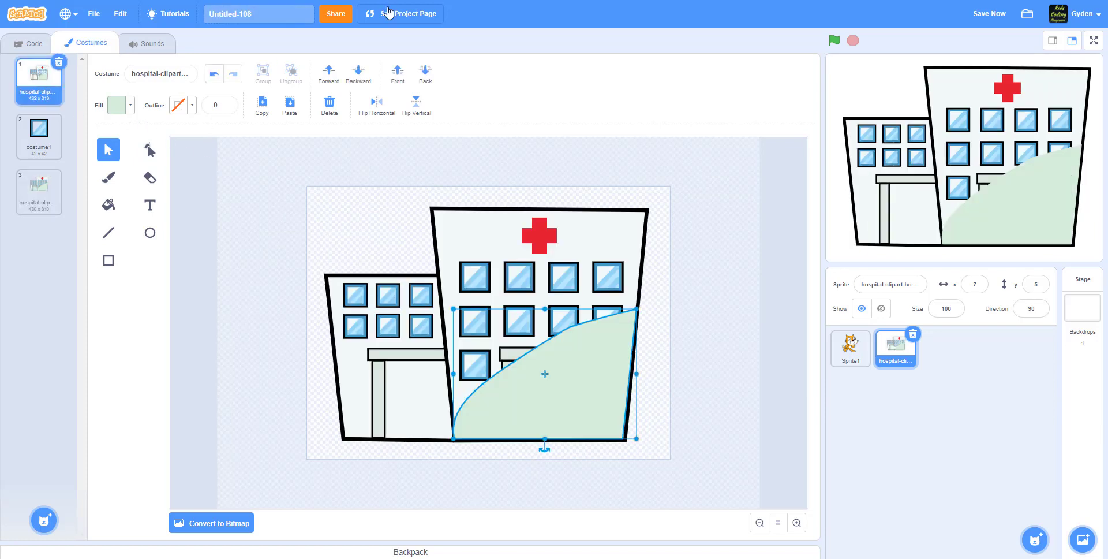
Step: Layer the green shading shape in front of the tall building's wall but behind its windows, steps and doors
left_click(427, 75)
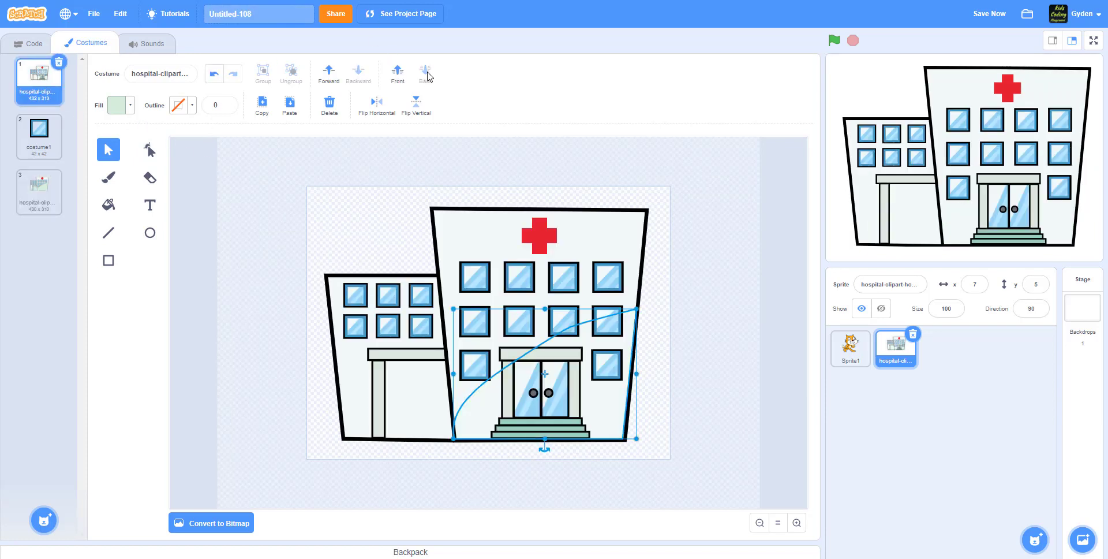
left_click(328, 76)
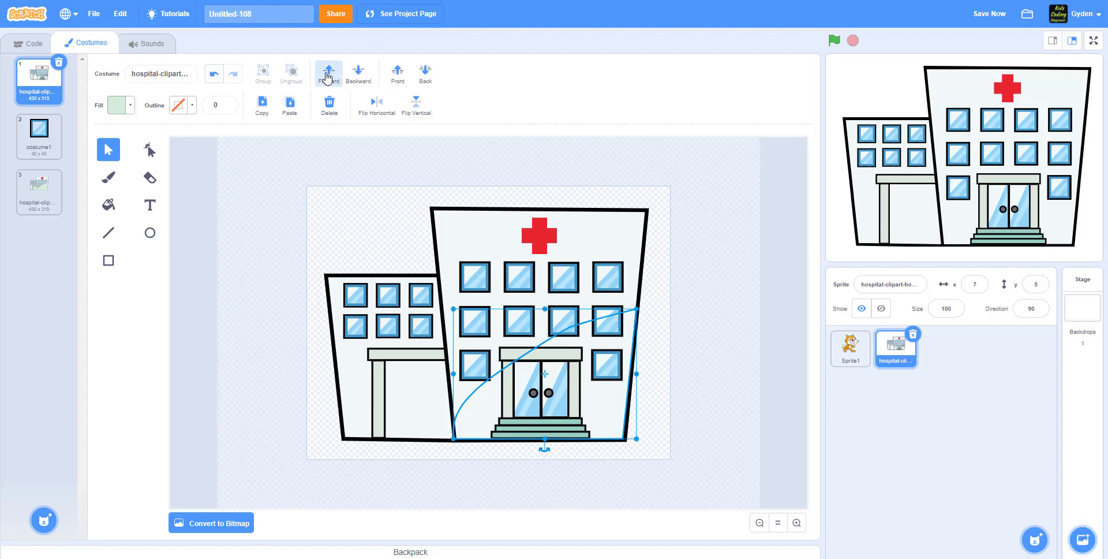
left_click(328, 76)
left_click(737, 258)
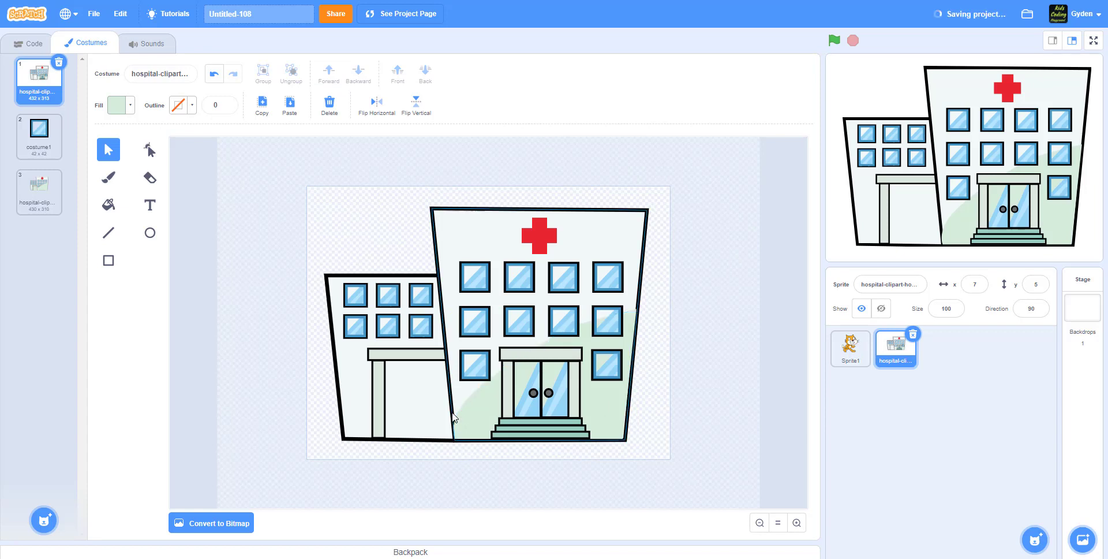
Step: Try the tall building's wall in front of everything, and send it to the very back of the layers
left_click(446, 212)
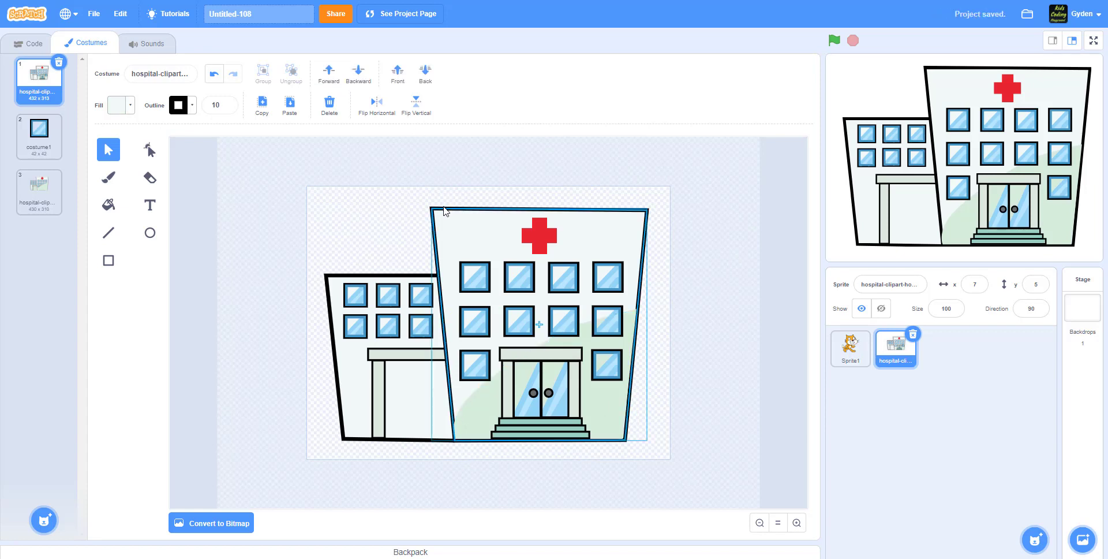
left_click(398, 72)
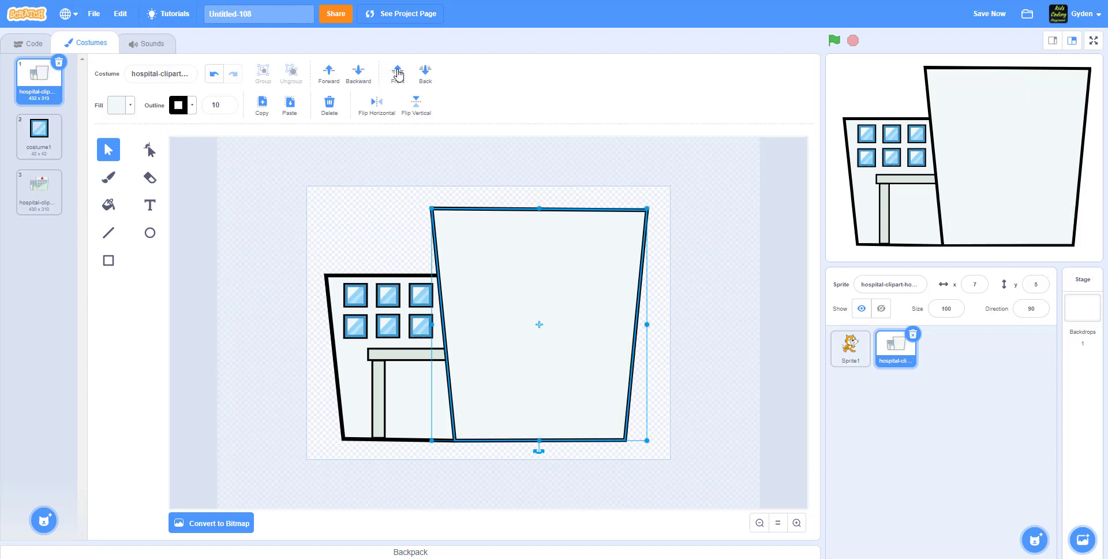
left_click(430, 77)
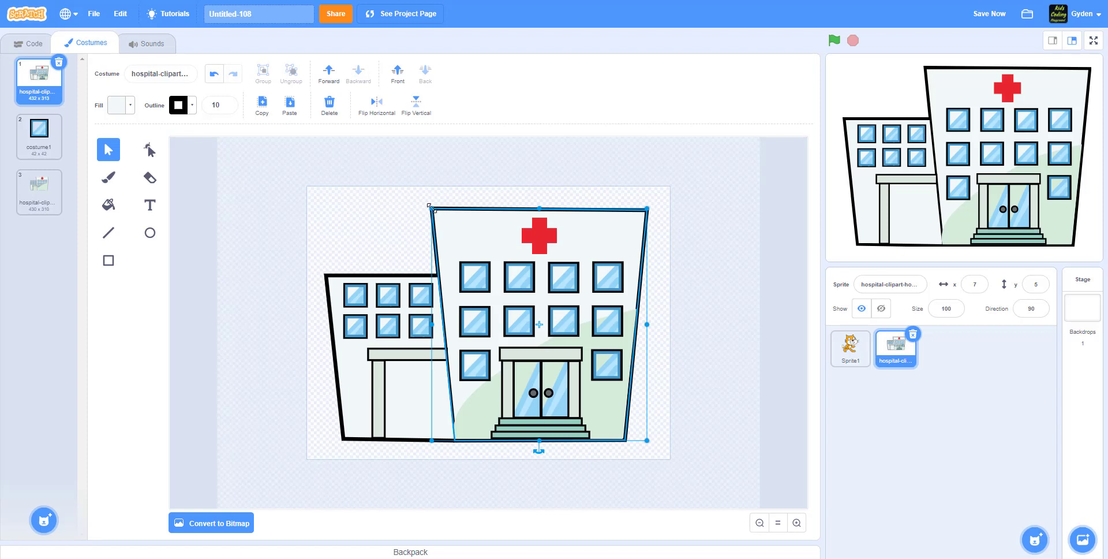
left_click(327, 185)
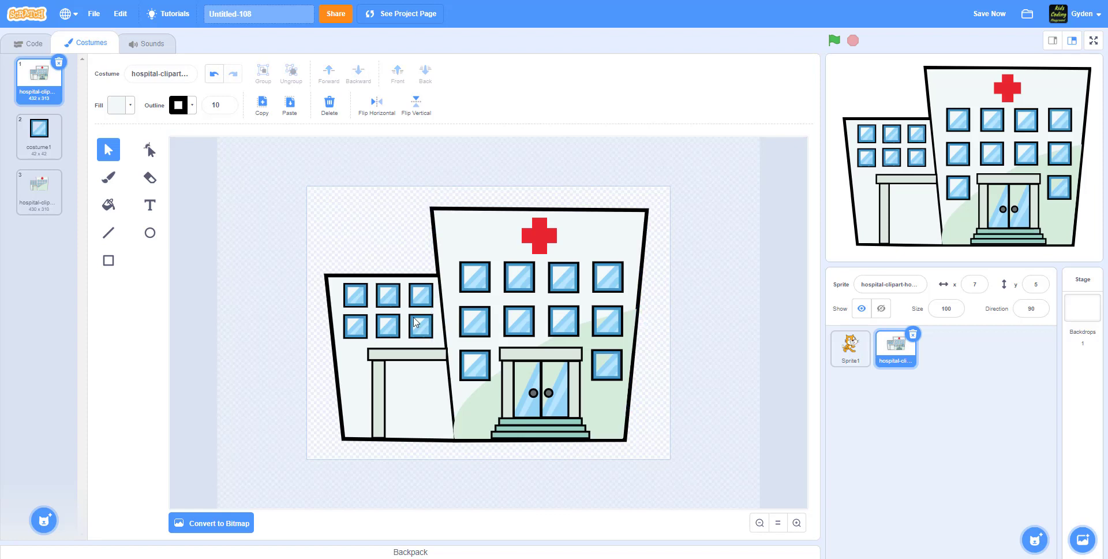
Step: Resize the green shading shape on the tall building slightly narrower so its lower-left corner clears the wall outline
left_click(464, 431)
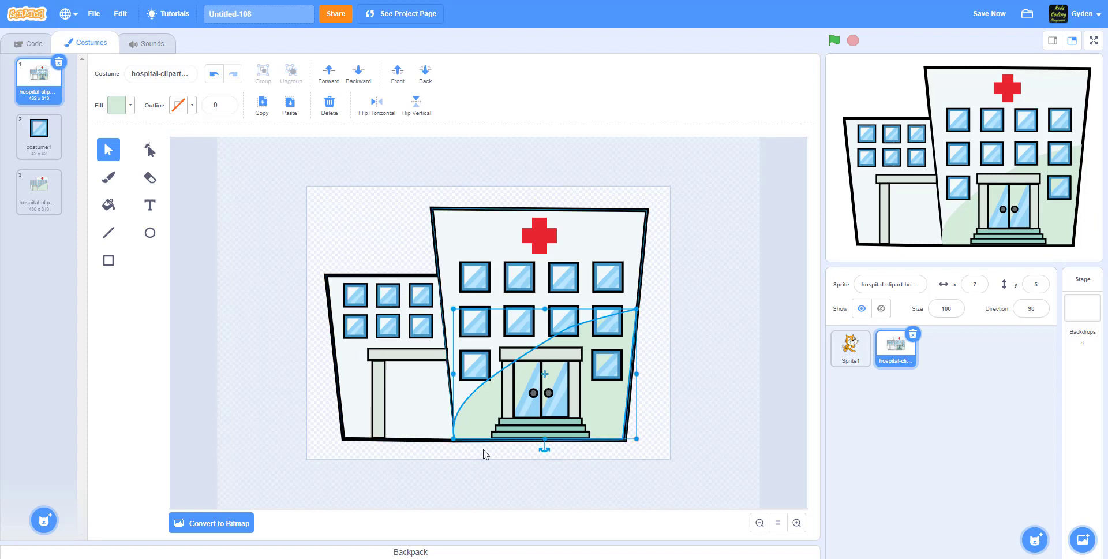
left_click_drag(454, 439, 459, 439)
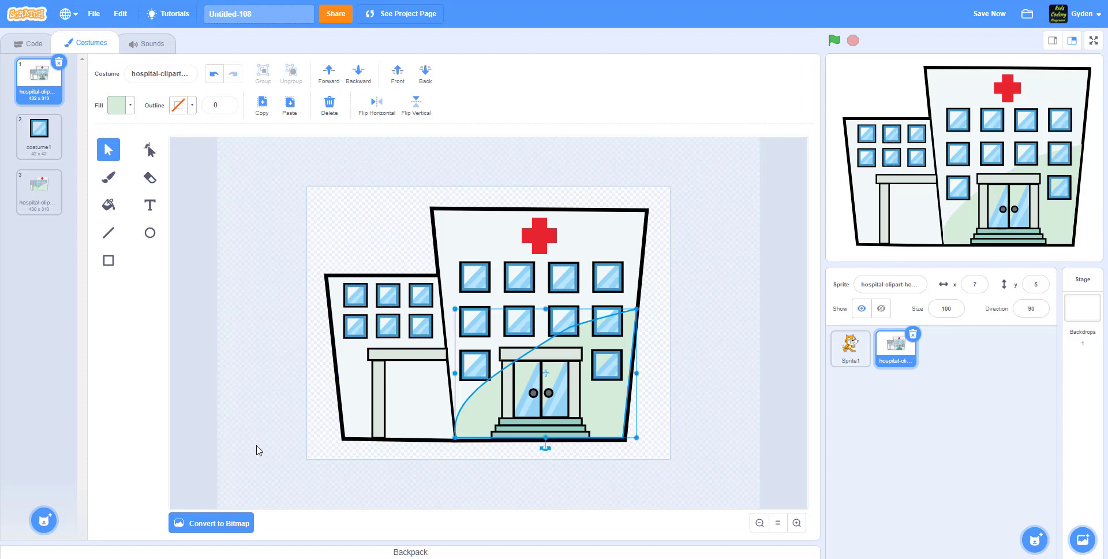
left_click(252, 448)
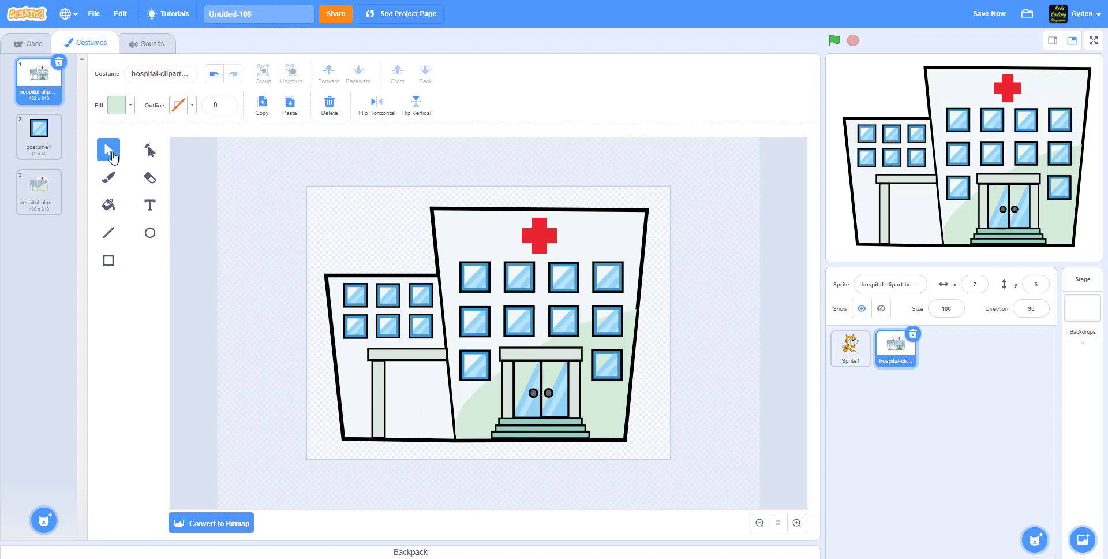
Step: Replace the green shading's lower-left corner point with a new curve point pulled down toward the wall's base
left_click(149, 151)
left_click(470, 425)
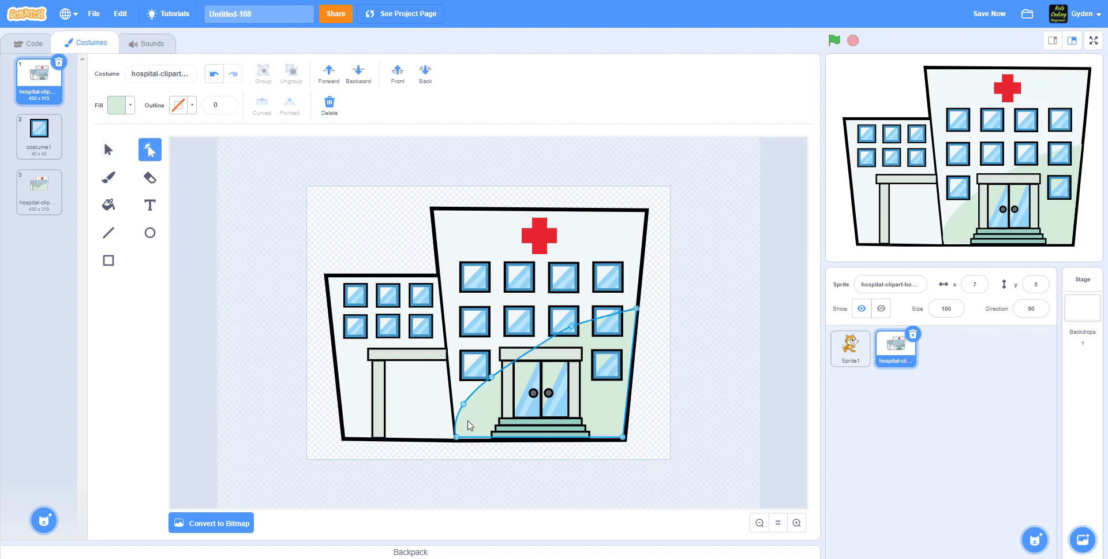
left_click(457, 438)
key("Delete")
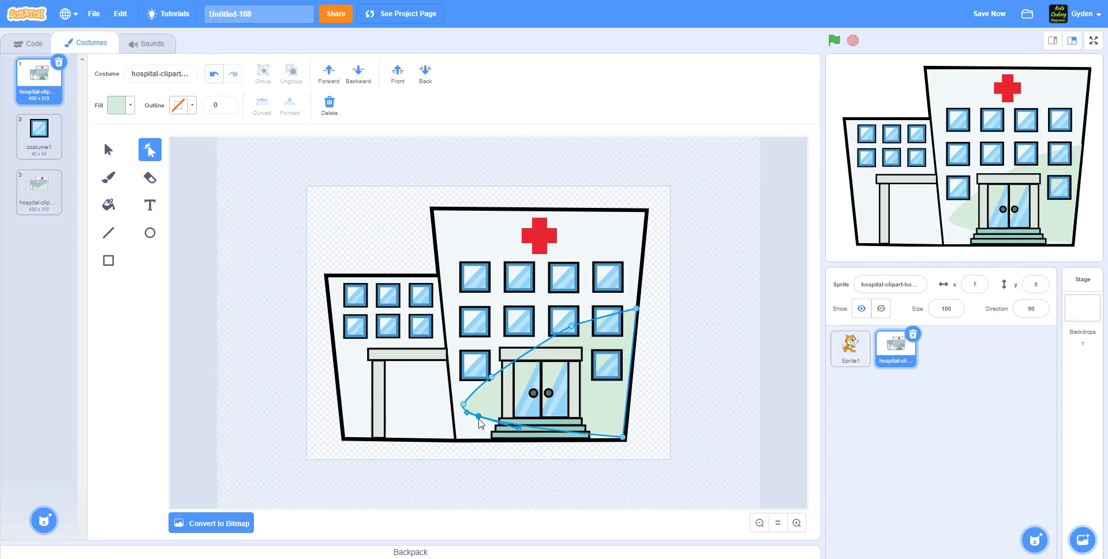
left_click_drag(479, 423, 467, 436)
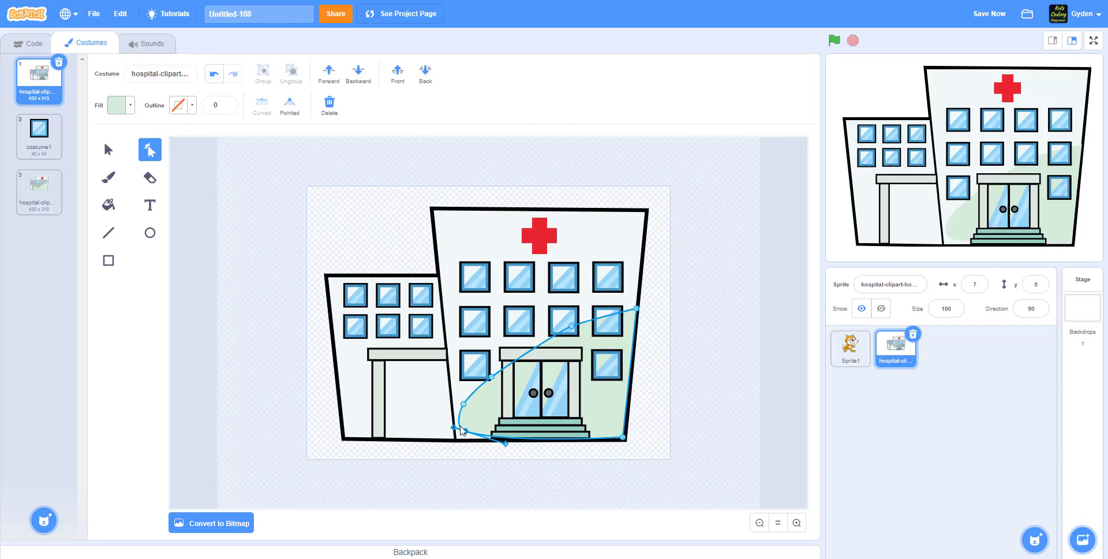
Step: Add a point at the green shading's lower-left corner, delete the extra one beside it, and fit the corner inside the wall outline
left_click(461, 432)
left_click(460, 438)
left_click_drag(467, 436, 472, 437)
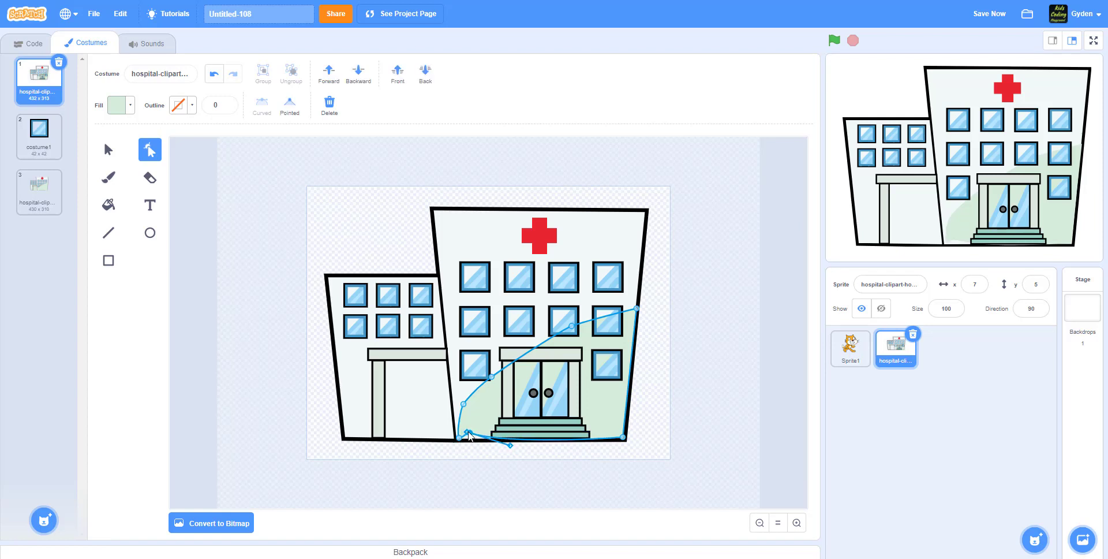
key("Delete")
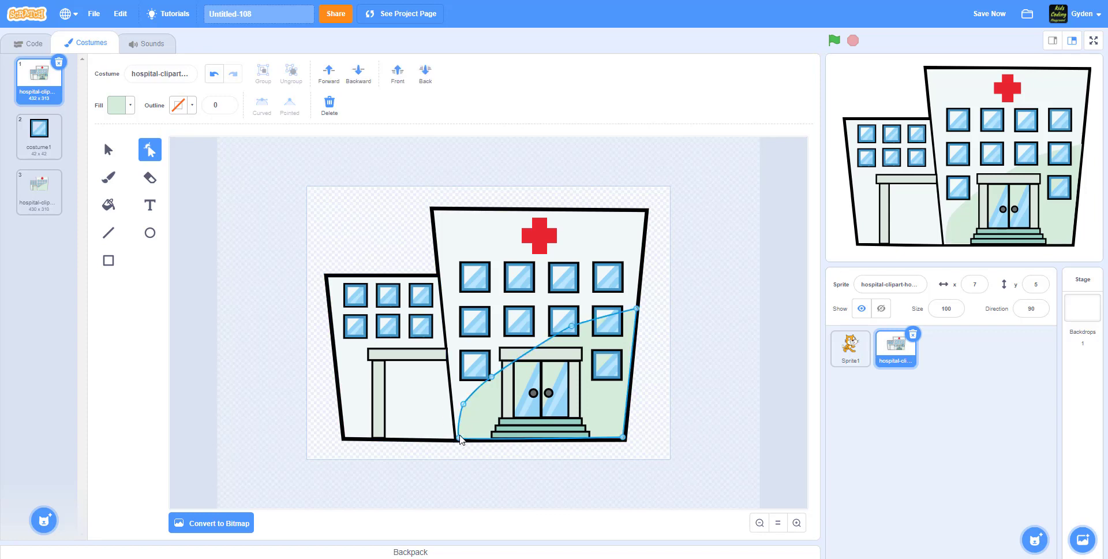
left_click_drag(460, 438, 461, 438)
left_click(657, 433)
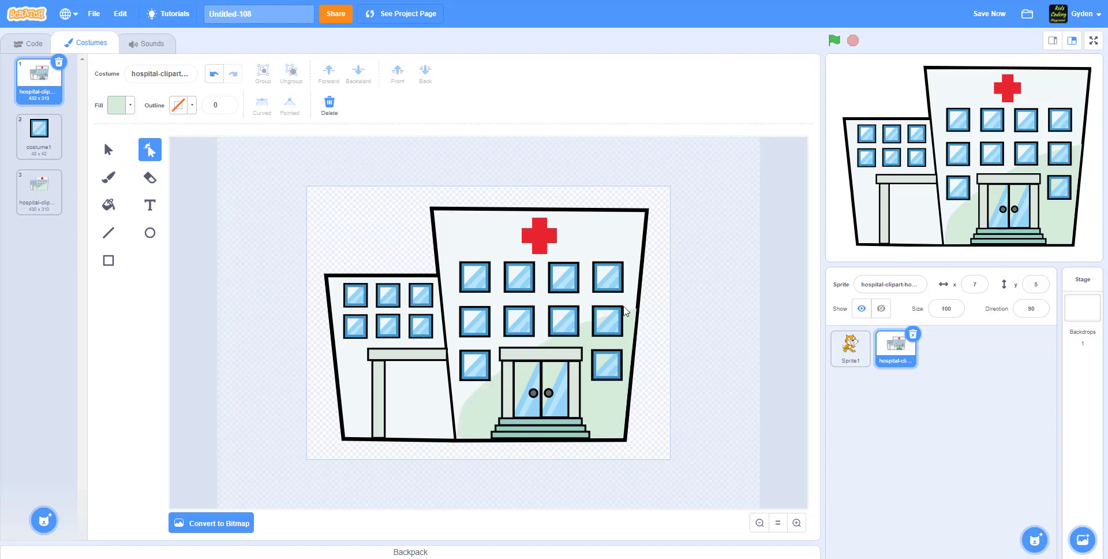
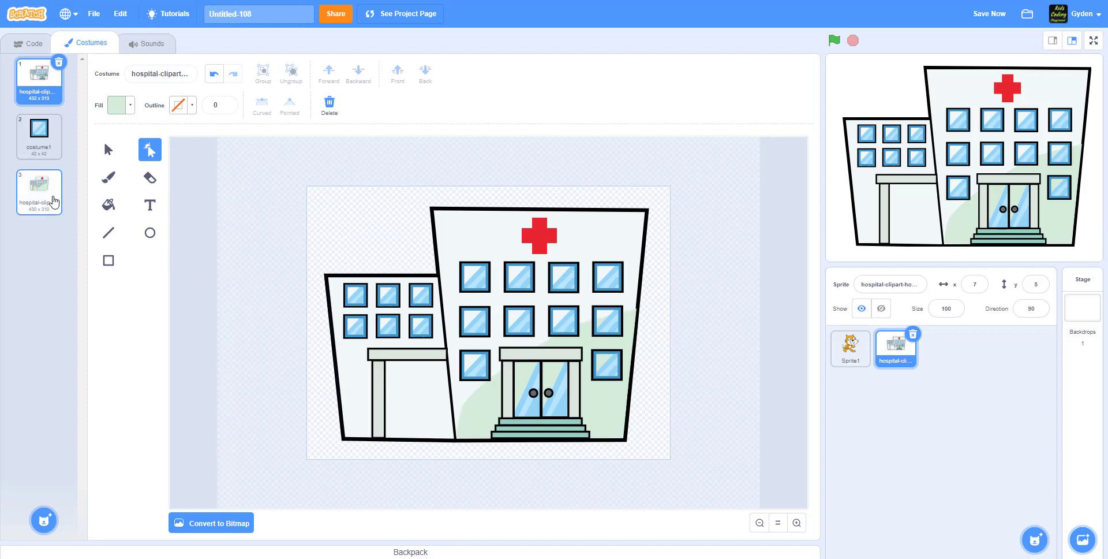
Step: In the original clipart's costume, draw an outline-free green rectangle over the shading below the short building's entrance canopy
left_click(47, 200)
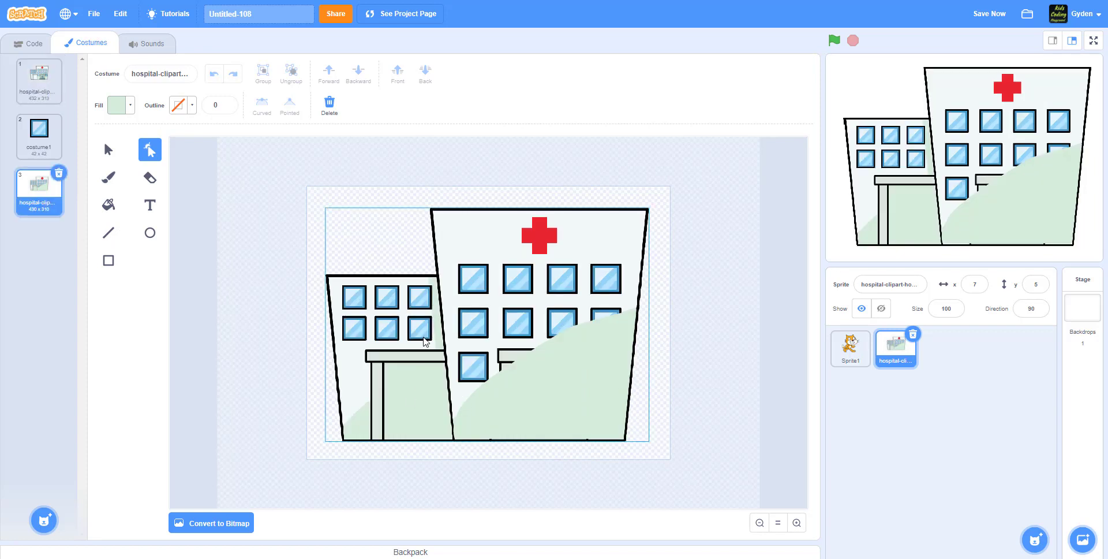
left_click(485, 410)
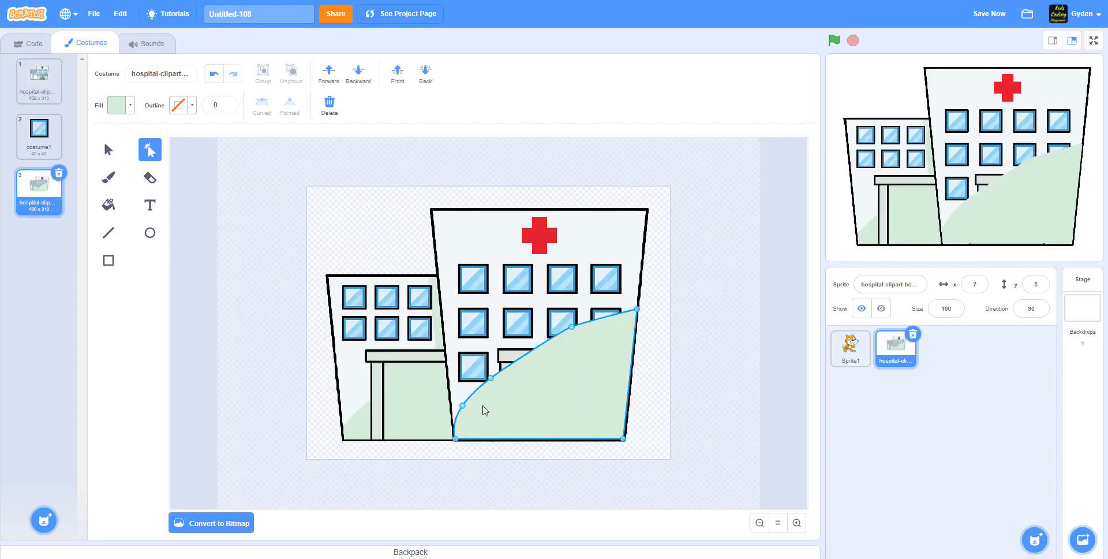
left_click(107, 151)
left_click(109, 267)
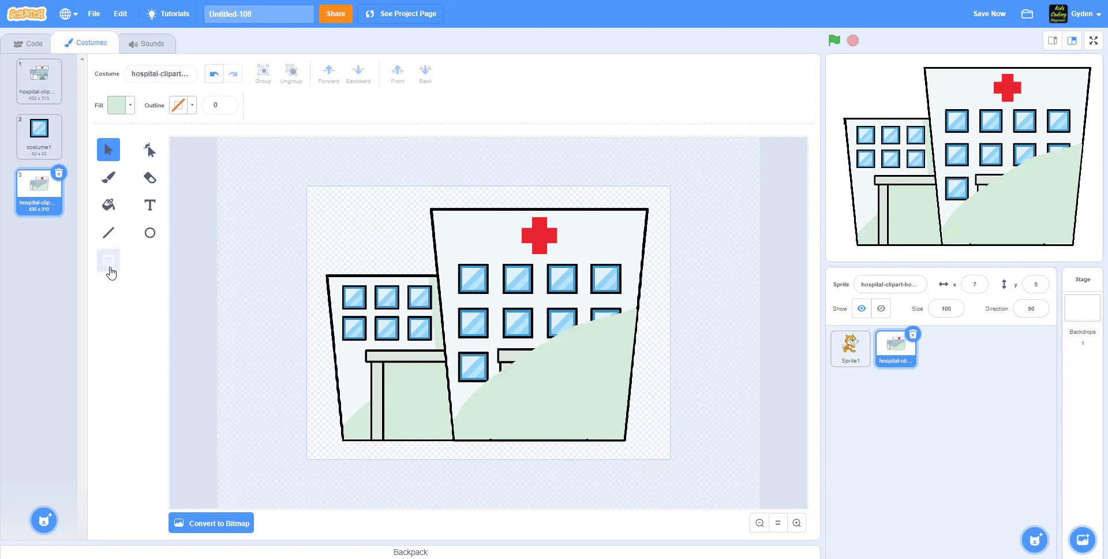
left_click_drag(372, 362, 447, 442)
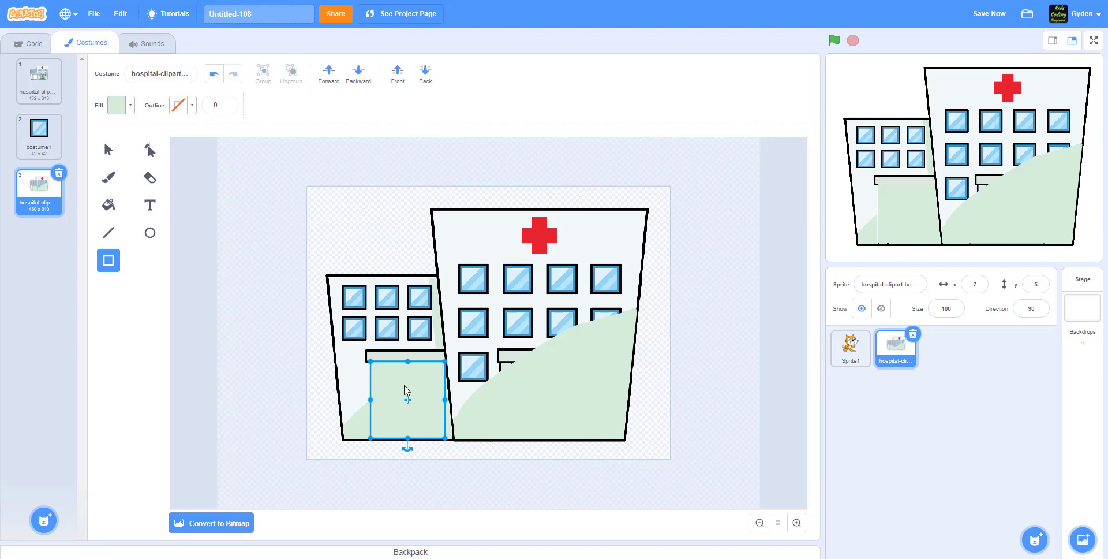
Step: Reshape the green rectangle's corners and left edge to follow the short building's shading from its lower-left corner to the tall wall's edge
left_click(150, 151)
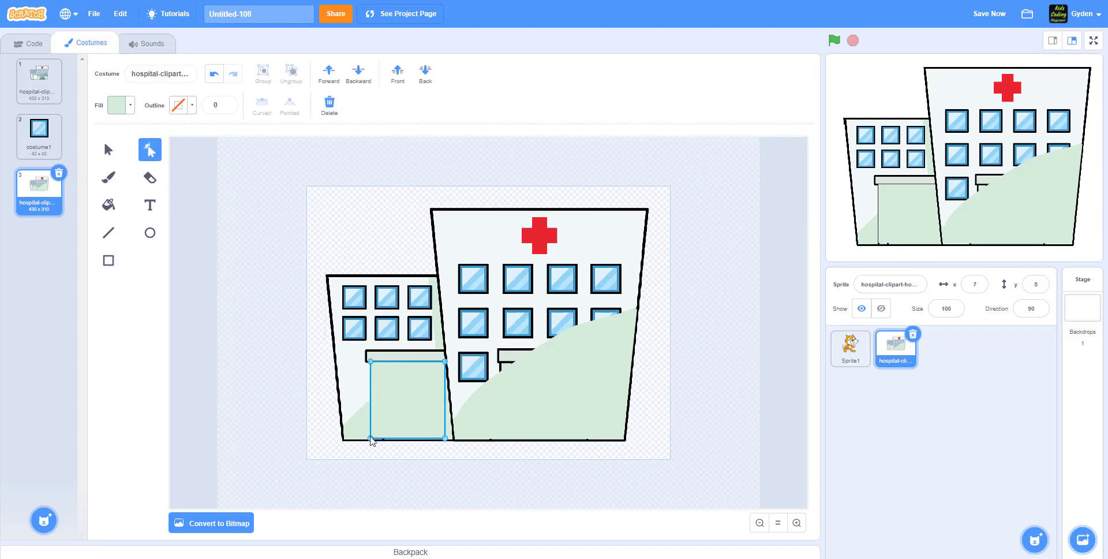
left_click_drag(373, 443, 366, 405)
mouse_move(372, 364)
left_mouse_down()
mouse_move(399, 369)
mouse_move(371, 361)
left_mouse_up()
left_click_drag(445, 363, 435, 280)
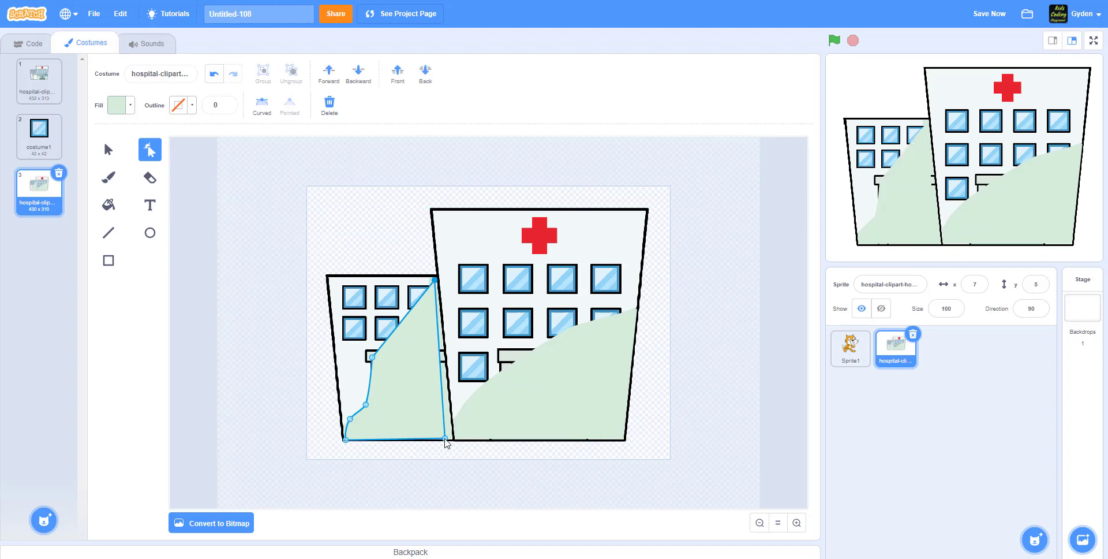
left_click_drag(445, 442, 454, 443)
Step: Add a curve point along the shape's upper slope, delete the old upper-left point, and align the peak with the wall edge
left_click_drag(389, 339, 416, 354)
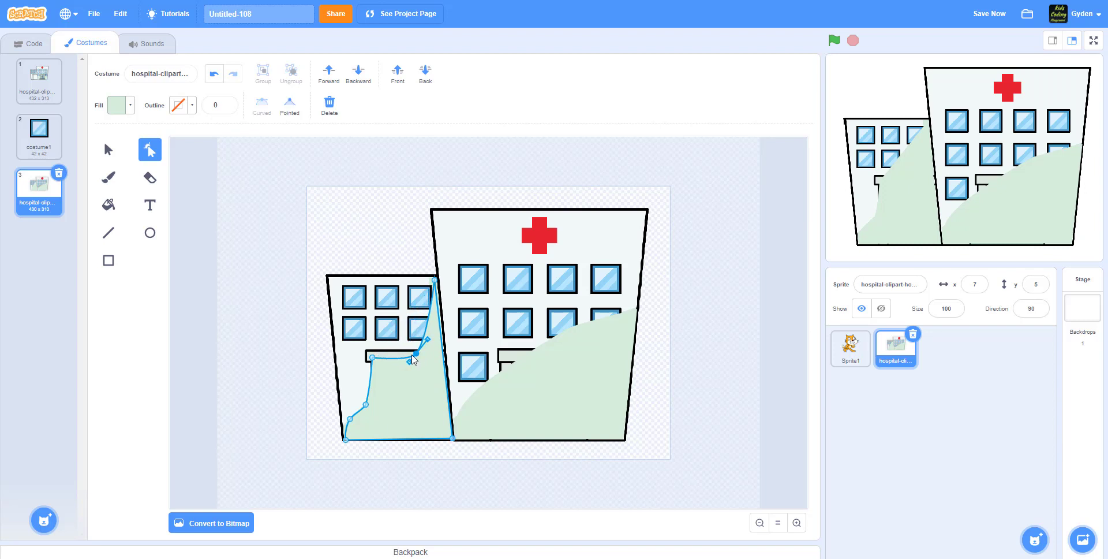
left_click(374, 358)
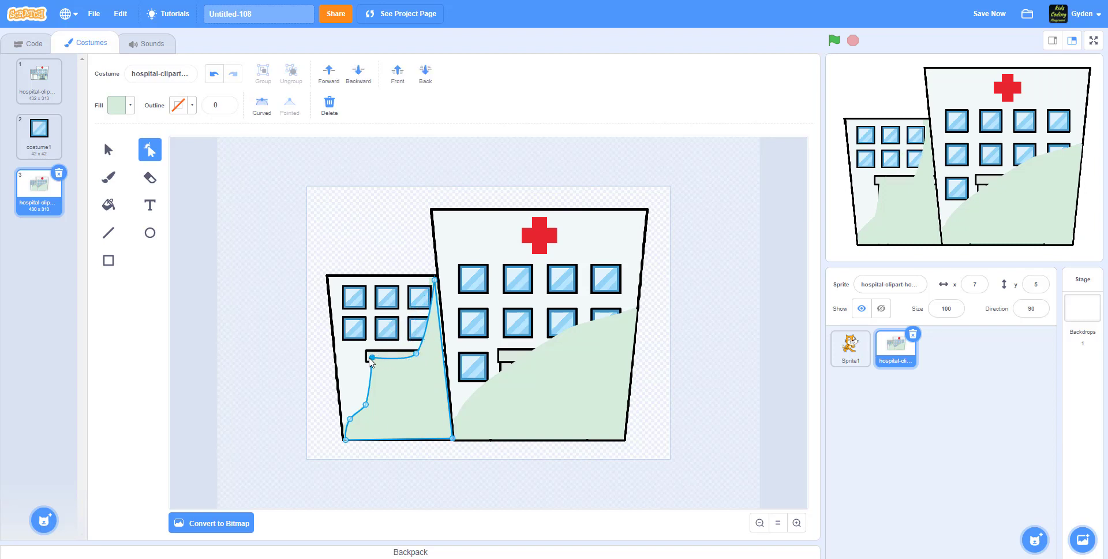
key("Delete")
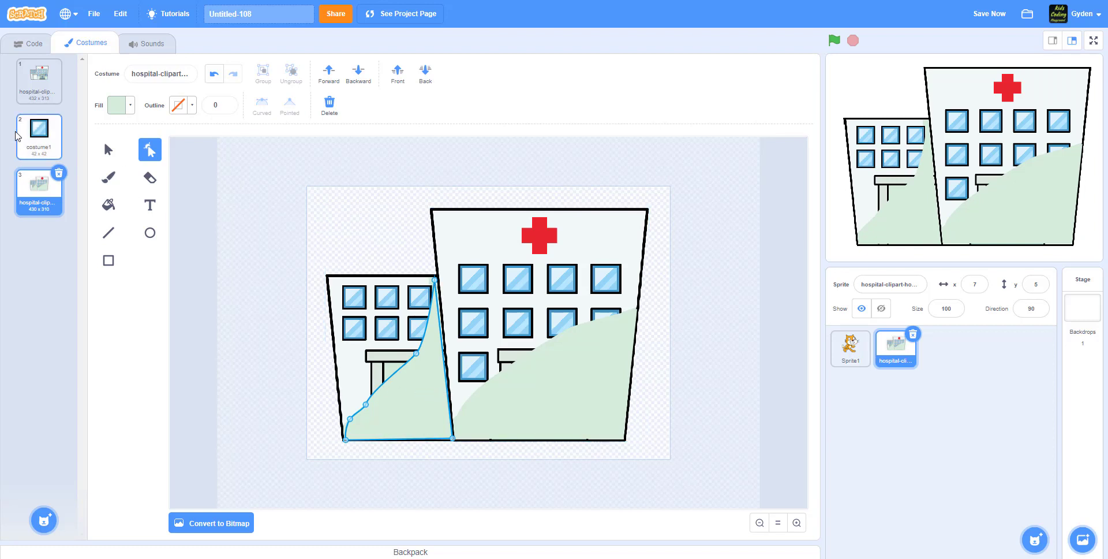
left_click(436, 281)
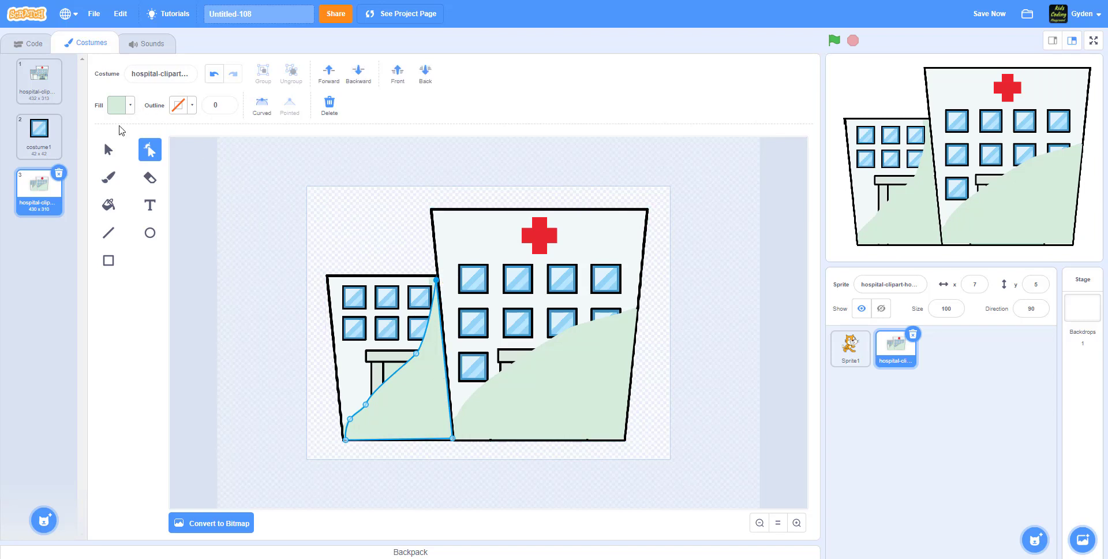
Step: Copy the short building's green shading shape into the redrawn hospital's costume
left_click(108, 149)
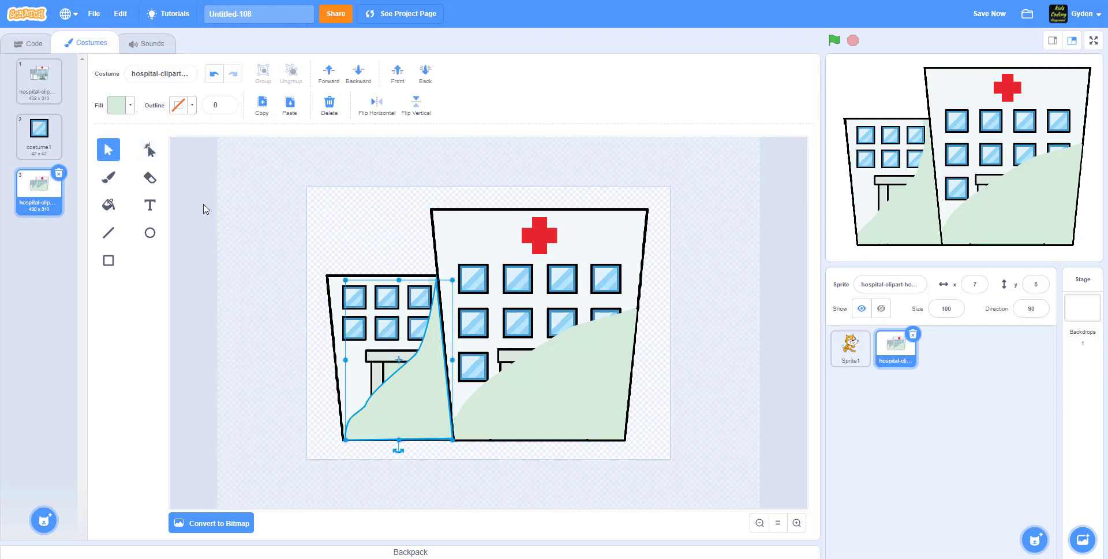
left_click(38, 78)
key("ctrl+v")
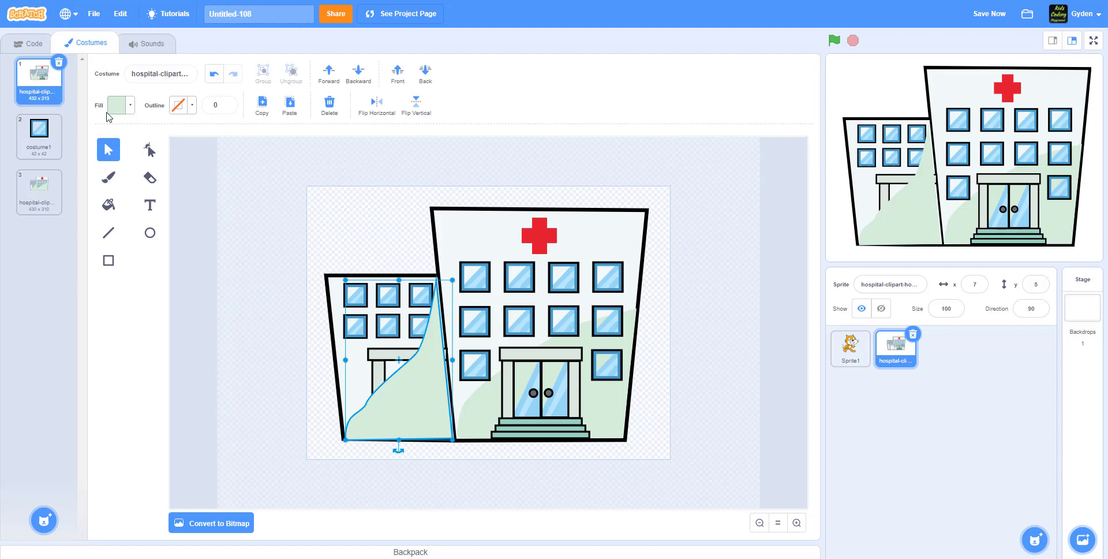
left_click(243, 217)
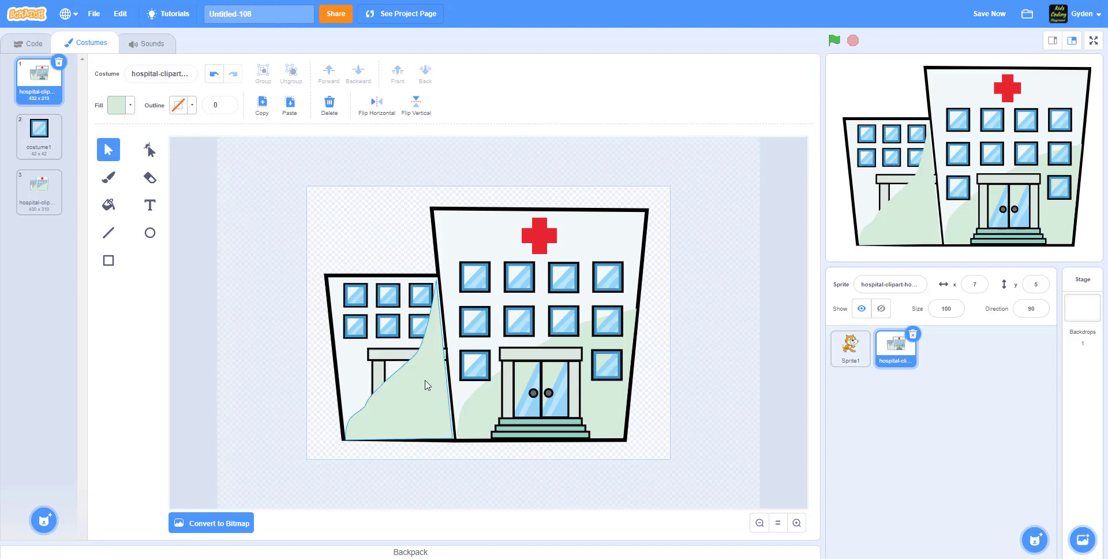
Step: Fit the peak and both lower corners of the pasted green shading to the short building's wall outline
left_click(427, 385)
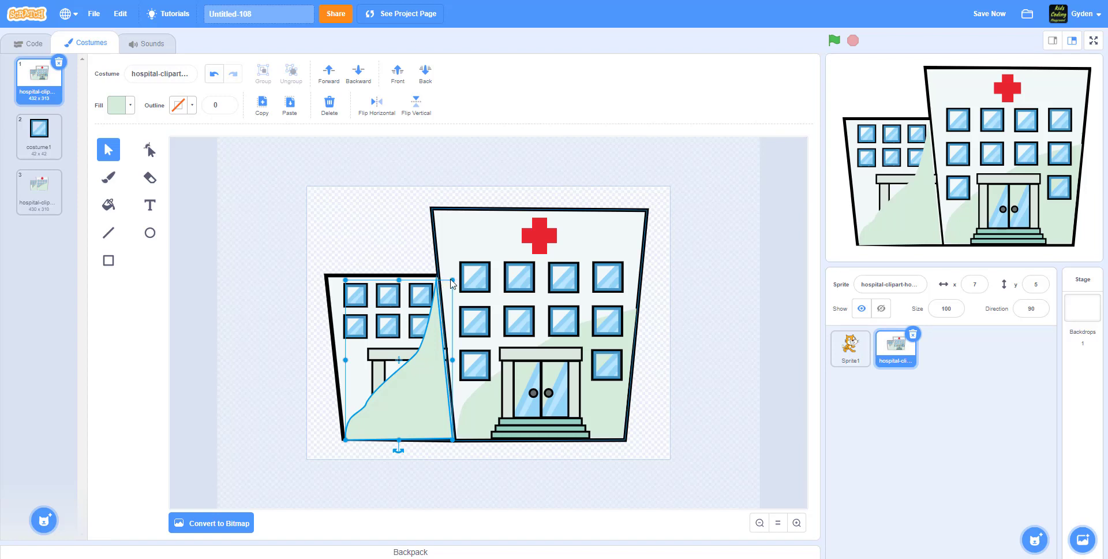
left_click(149, 149)
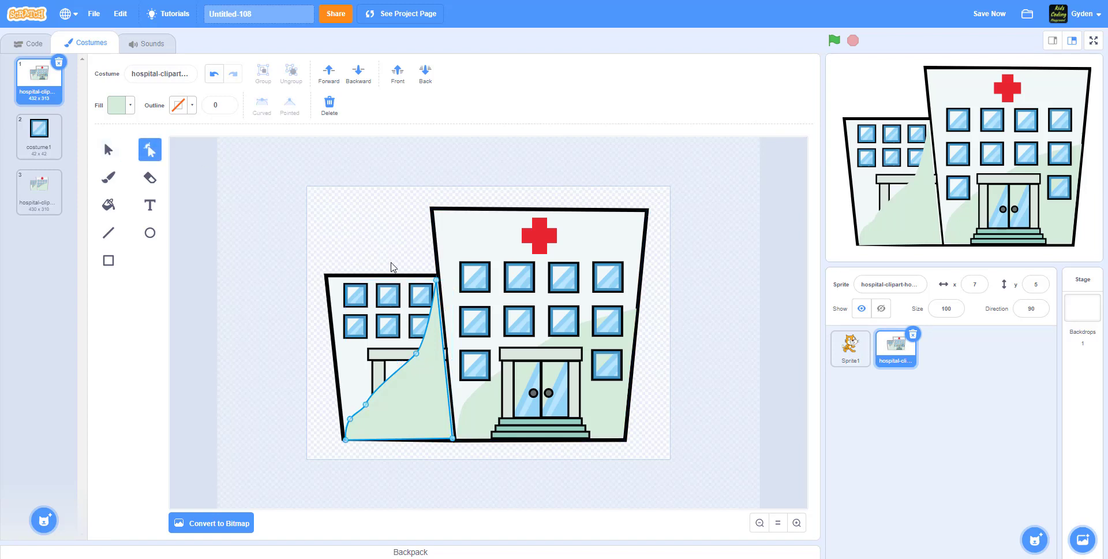
left_click(438, 282)
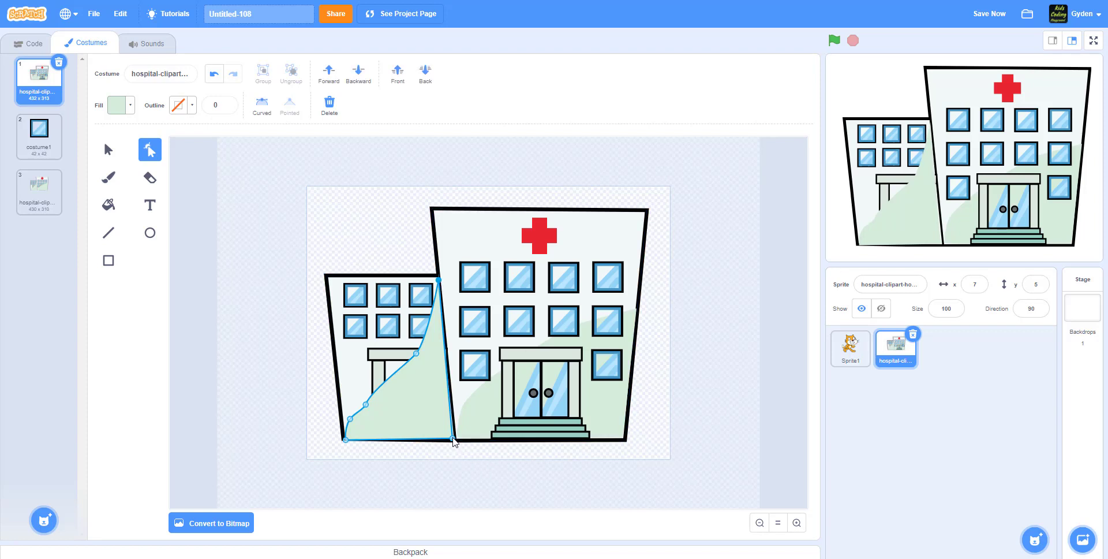
left_click(454, 438)
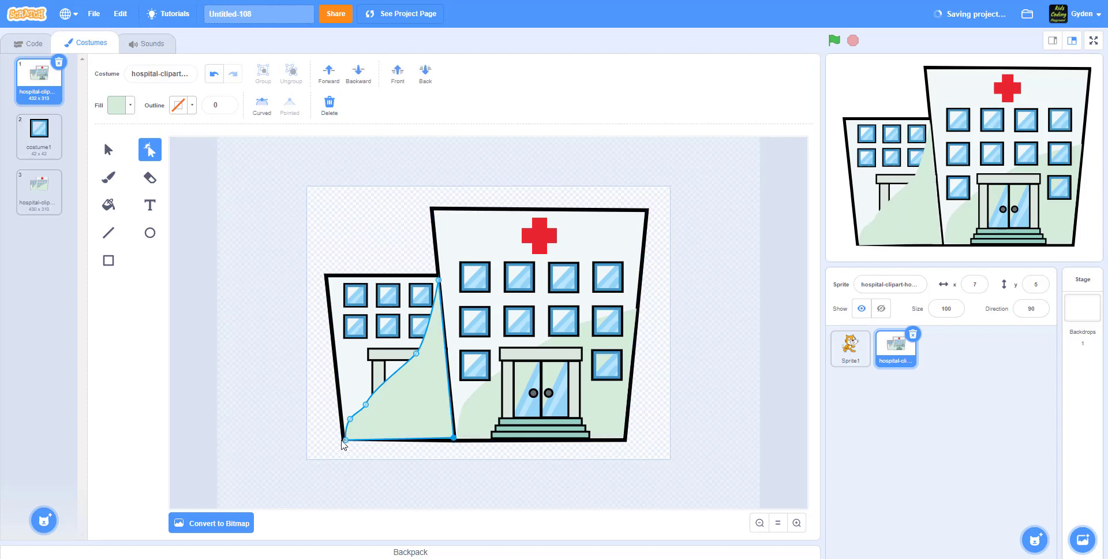
left_click(345, 439)
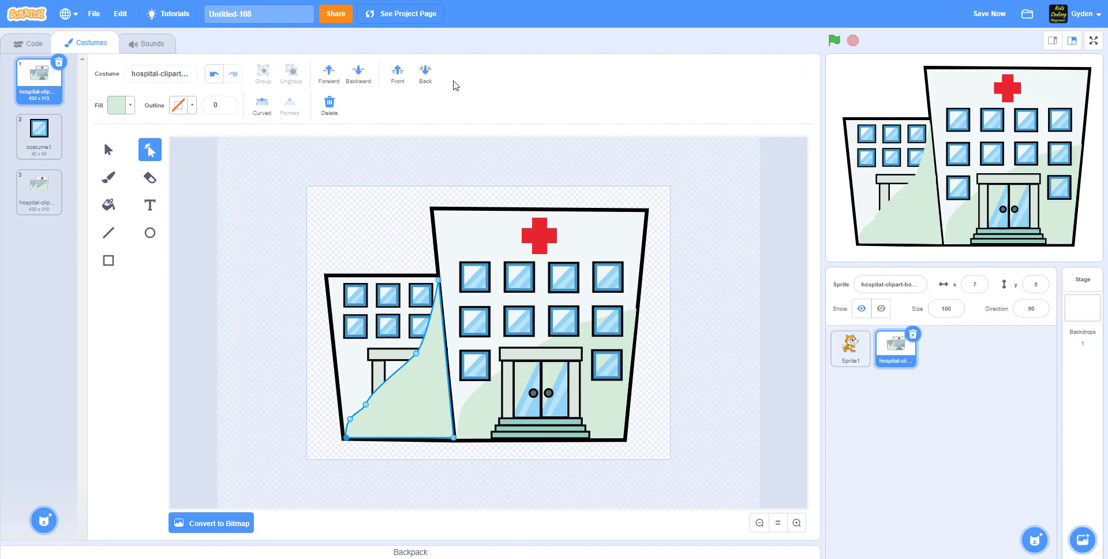
Step: Layer the short building's green shading in front of its wall but behind its windows, canopy and pillar
left_click(429, 77)
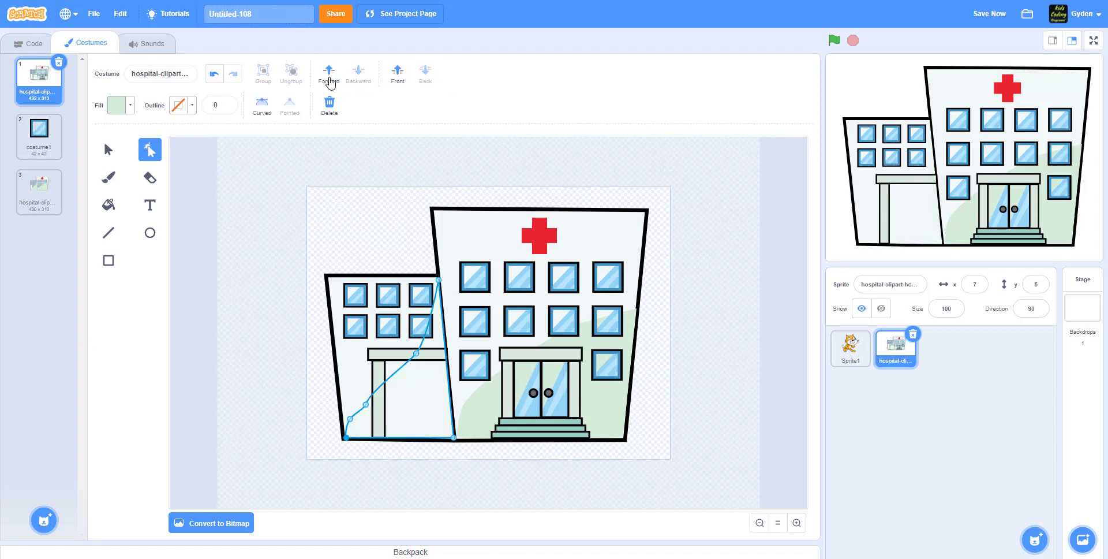
left_click(330, 79)
left_click(330, 79)
left_click(266, 246)
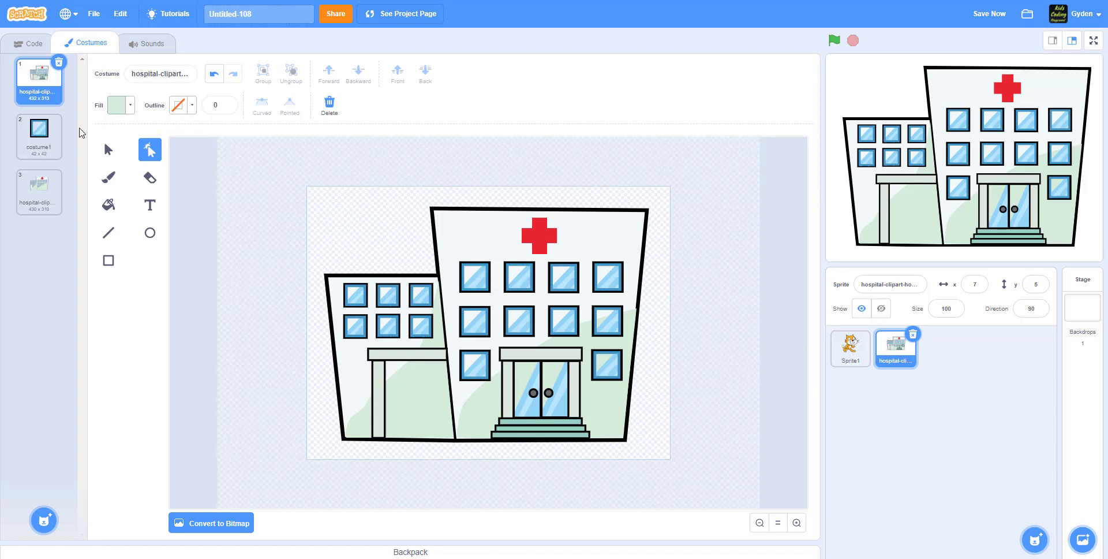
Step: In the single-window costume, move the window's black outer frame away to the right of the other pieces
left_click(39, 136)
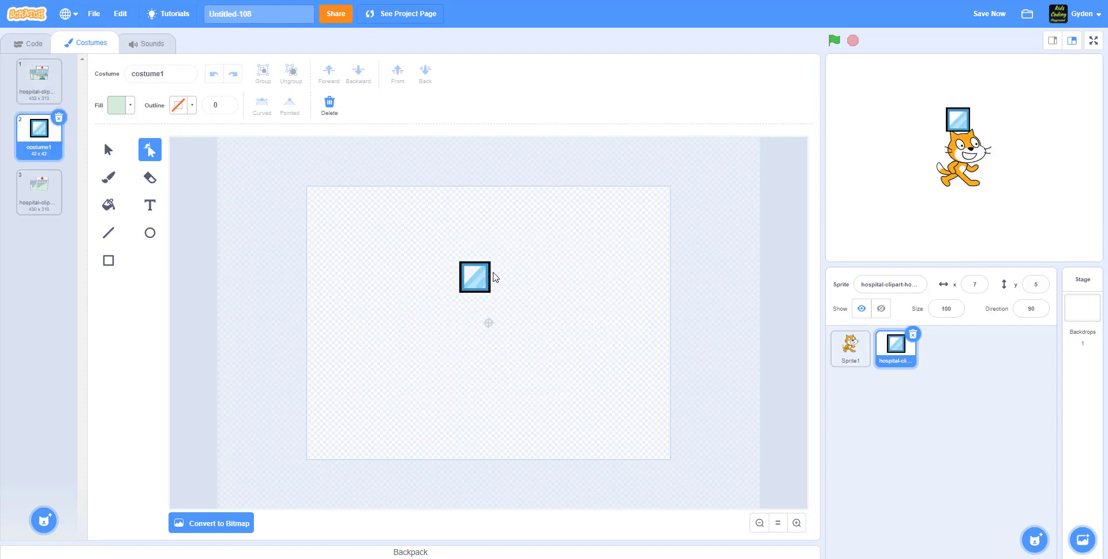
left_click(490, 269)
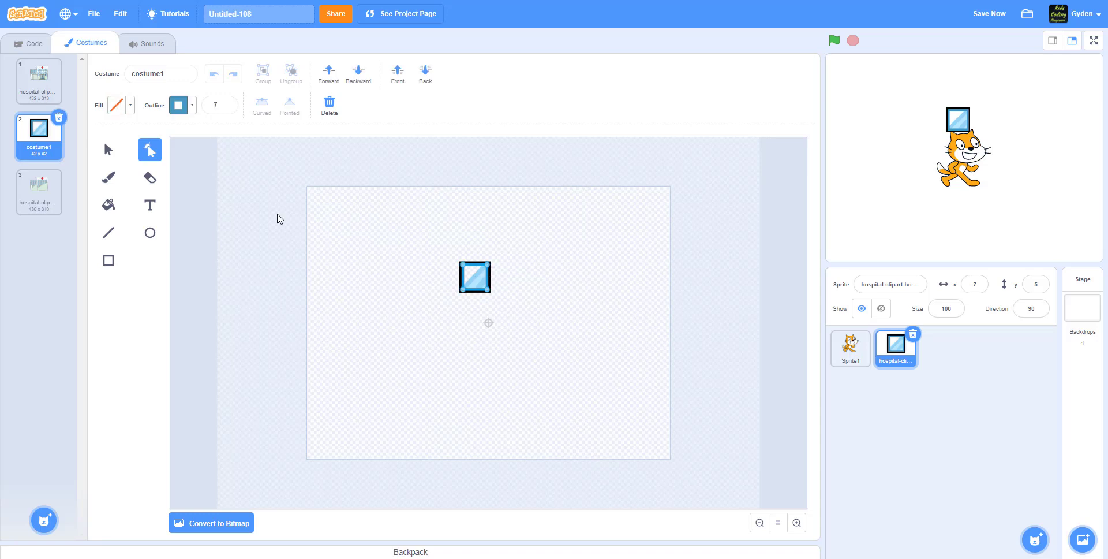
left_click(118, 152)
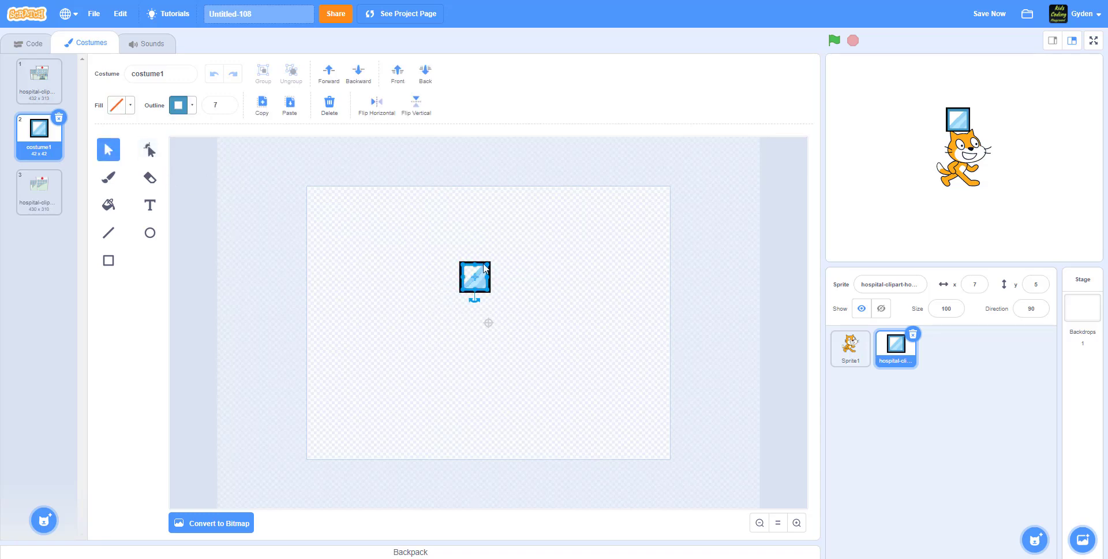
left_click_drag(431, 235, 546, 334)
left_click(445, 384)
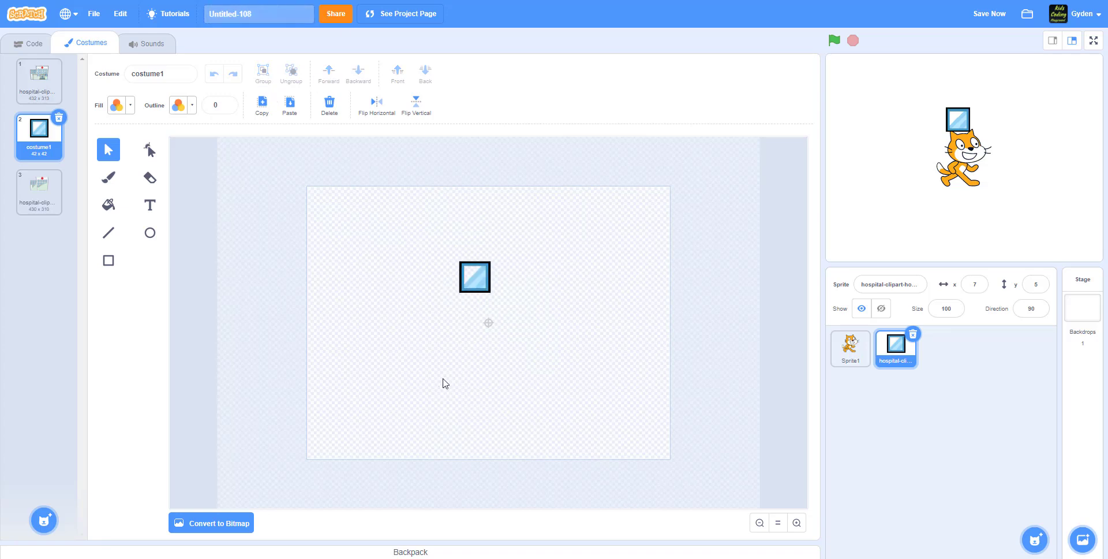
left_click_drag(493, 279, 573, 285)
left_click(580, 397)
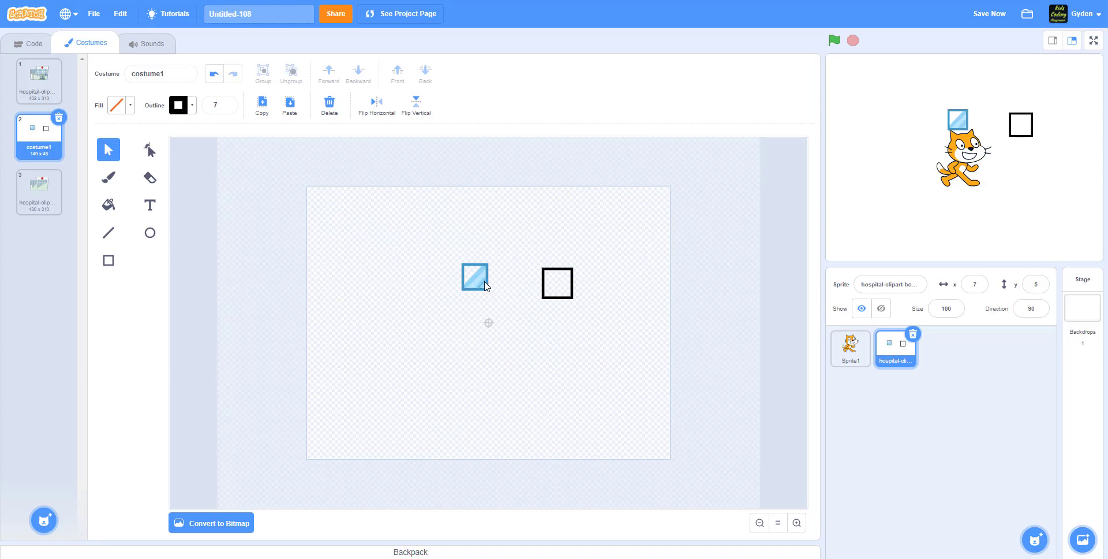
Step: Move the window's blue inner frame next to the black one and pull the light-blue diagonal stripes off the glass
left_click(488, 278)
key("shift+Right")
key("shift+Right")
key("shift+Right")
key("shift+Right")
key("shift+Right")
key("shift+Right")
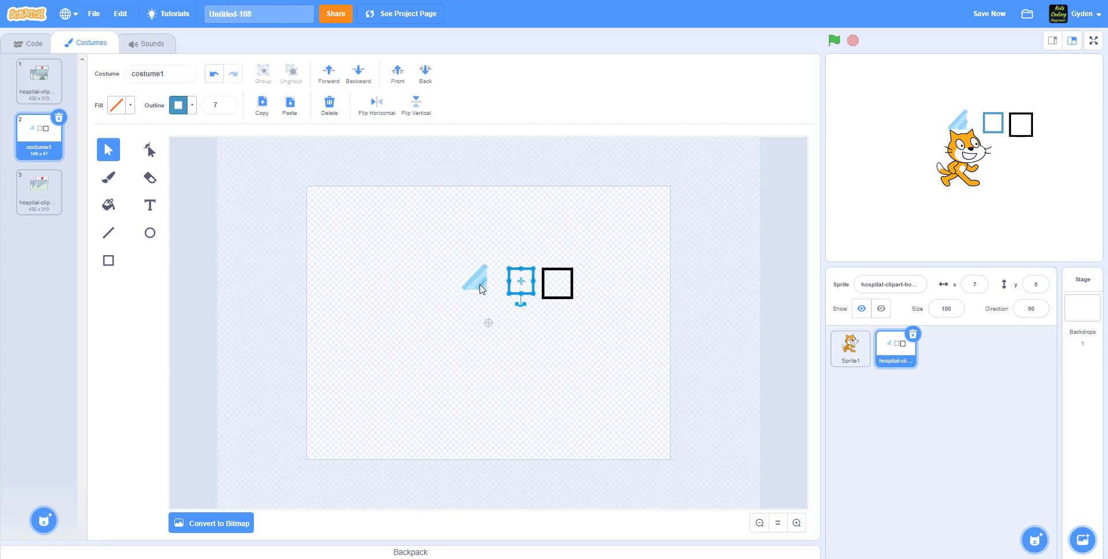
left_click_drag(489, 291, 460, 264)
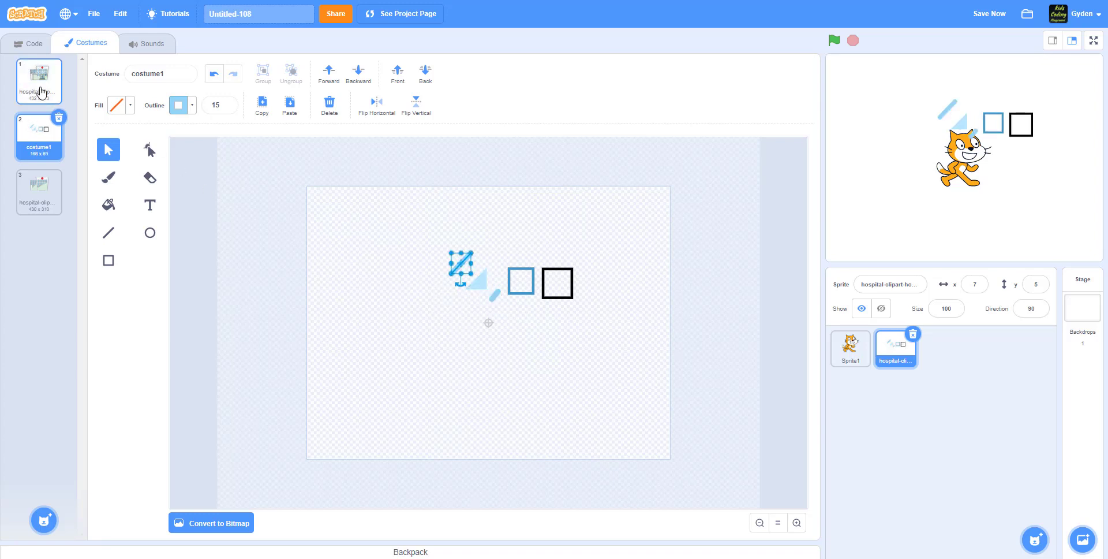
Step: Return to the redrawn hospital costume and check the short building's green shading shape
left_click(39, 86)
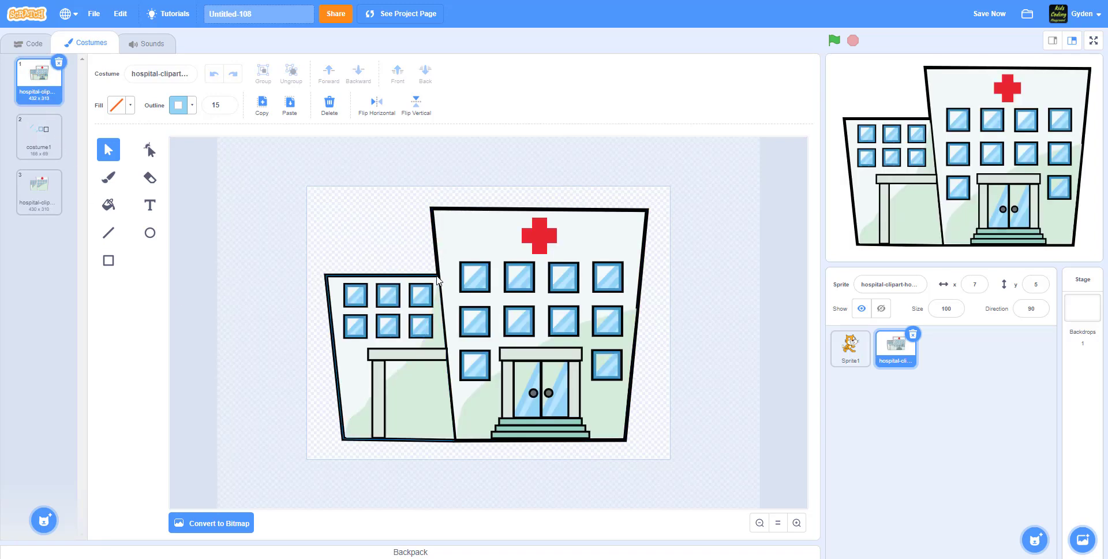
left_click(447, 379)
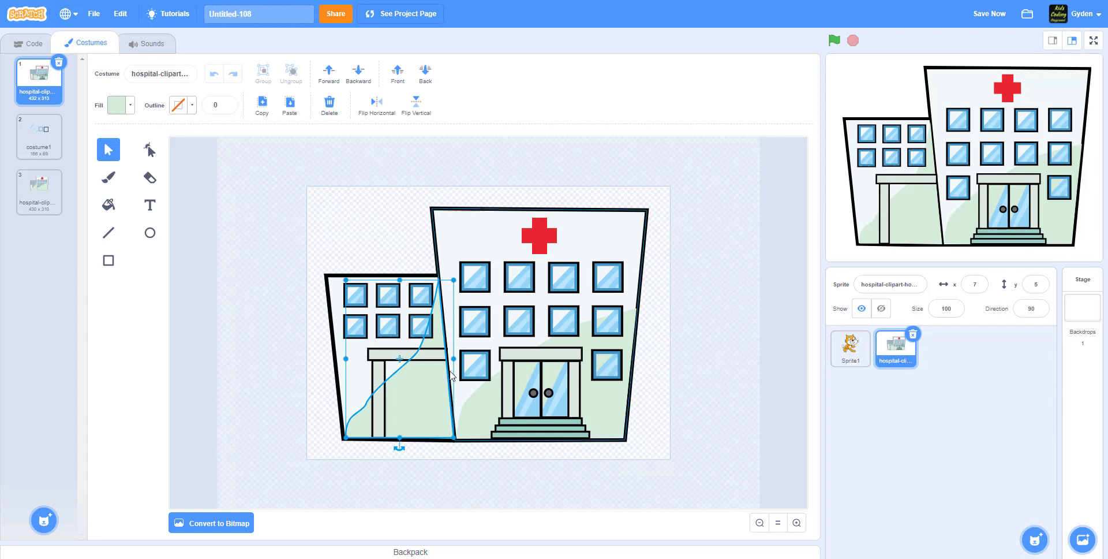
left_click(224, 359)
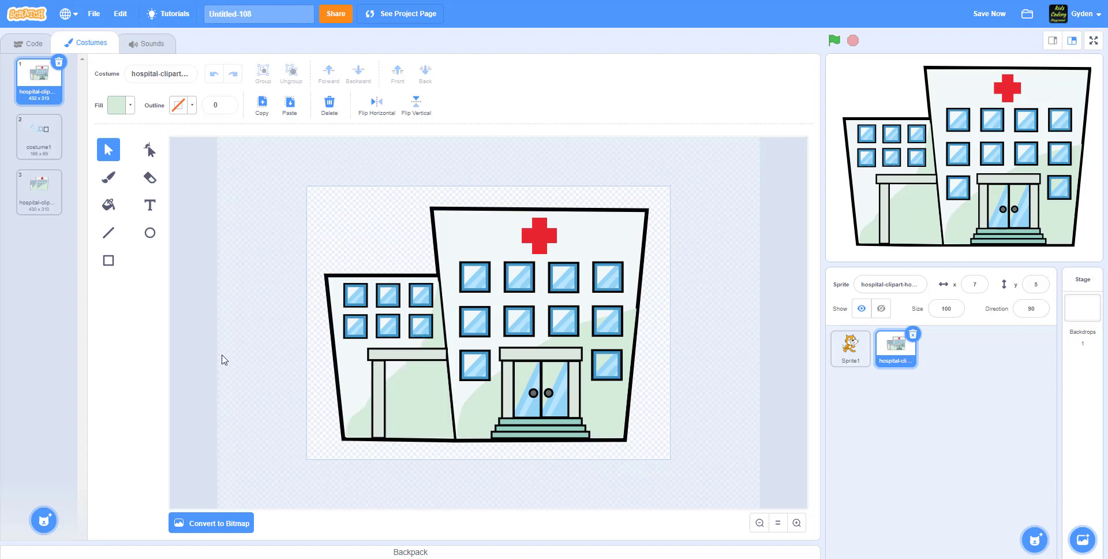